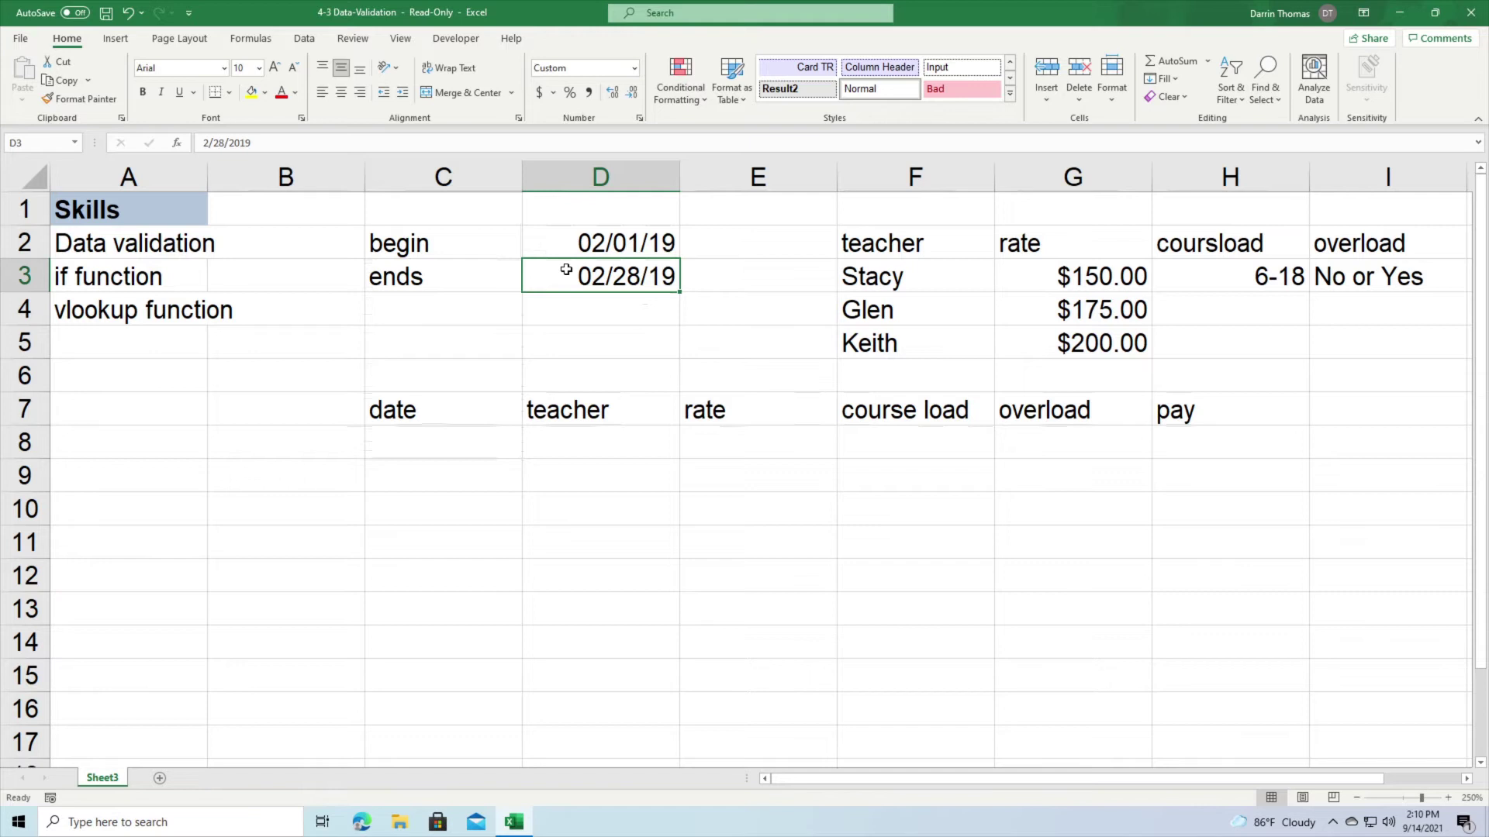
Examine the begin and end dates in D2:D3 and the empty date and teacher entry cells in row 8.
key("Down")
key("Down")
key("Down")
key("Up")
key("Up")
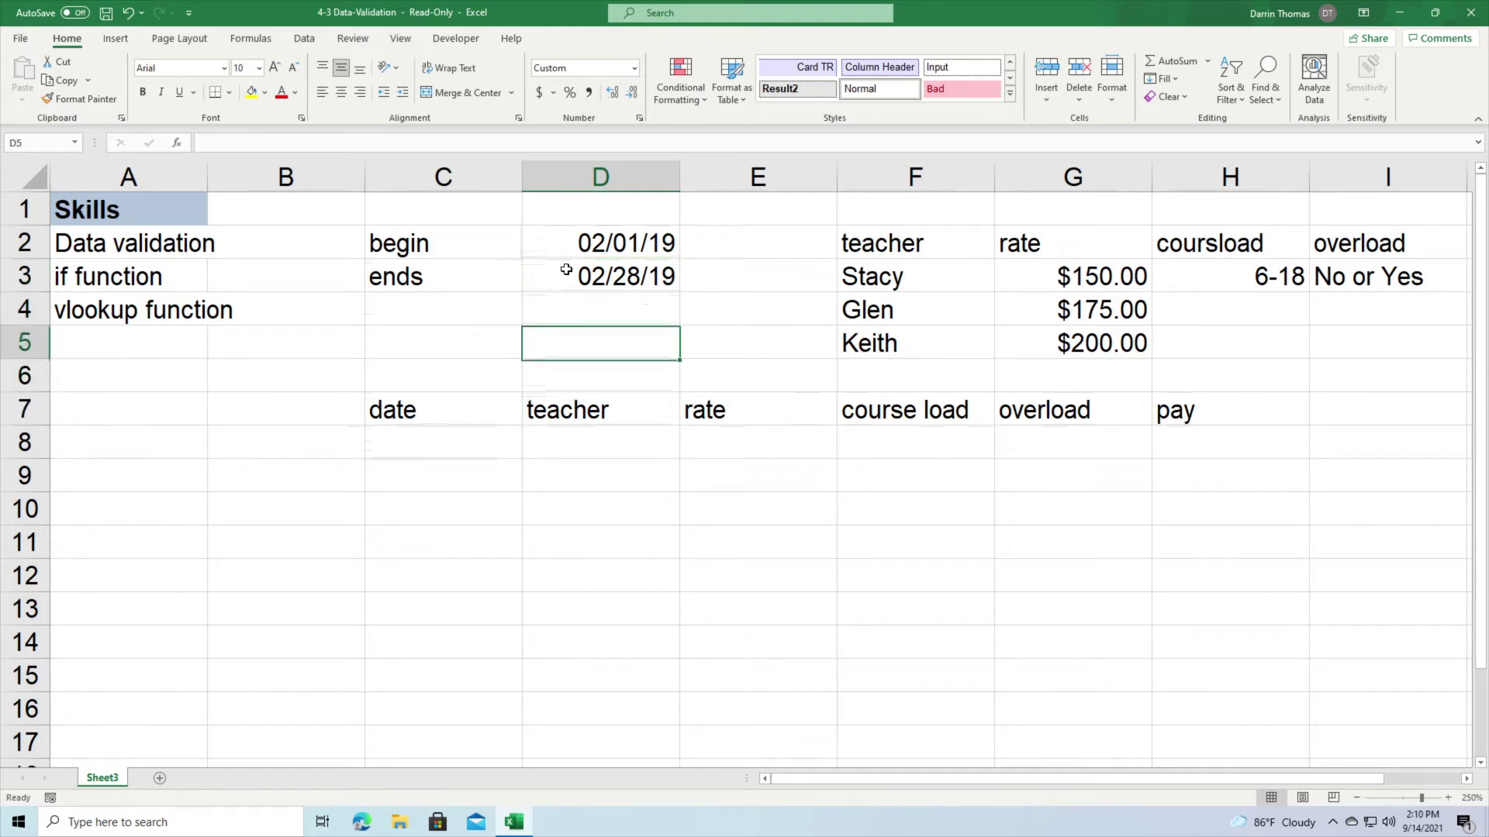
key("Up")
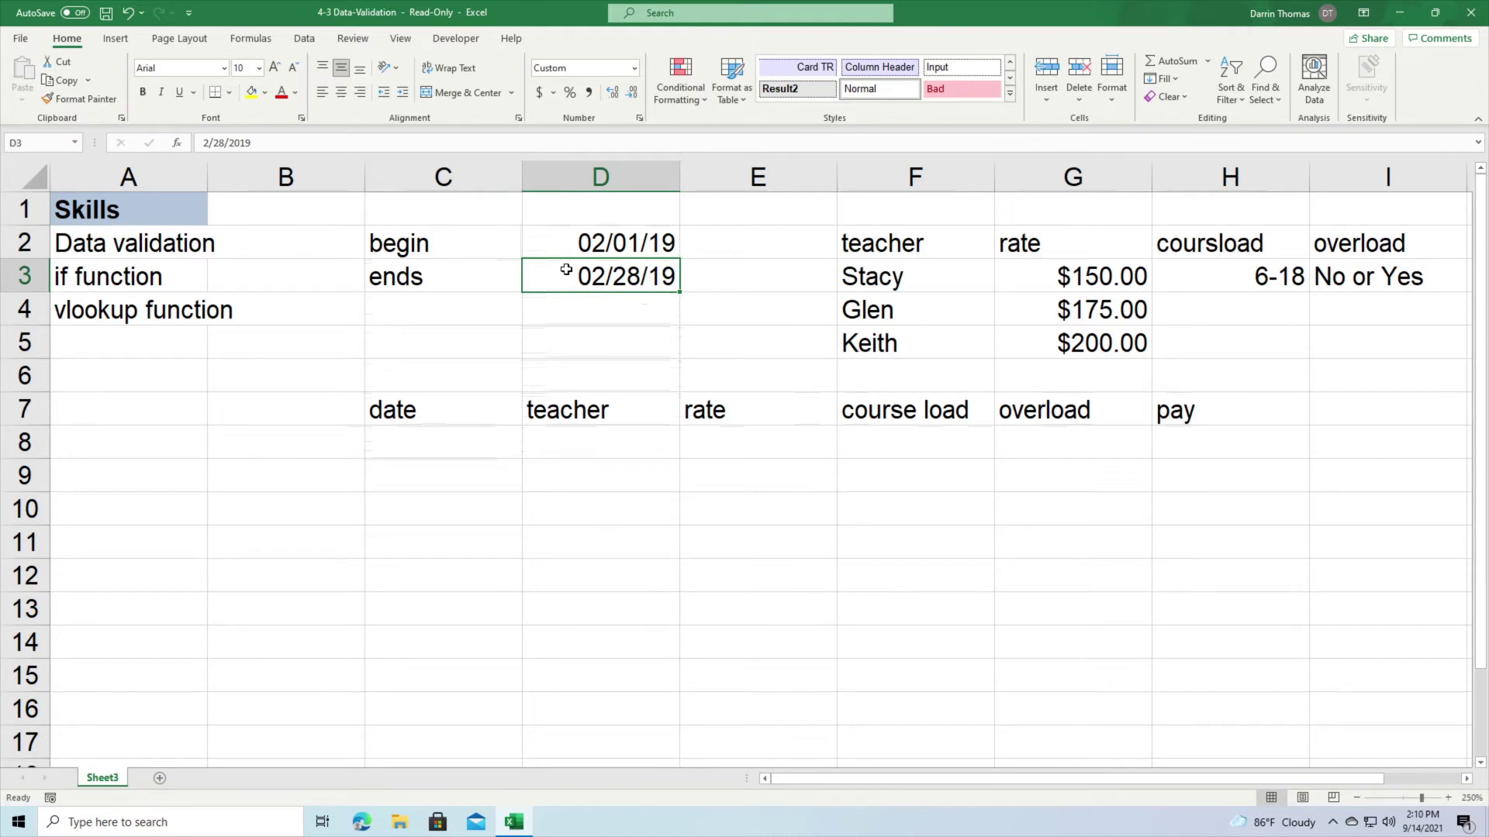
key("Down")
key("Down")
key("Down")
key("Down")
key("Down")
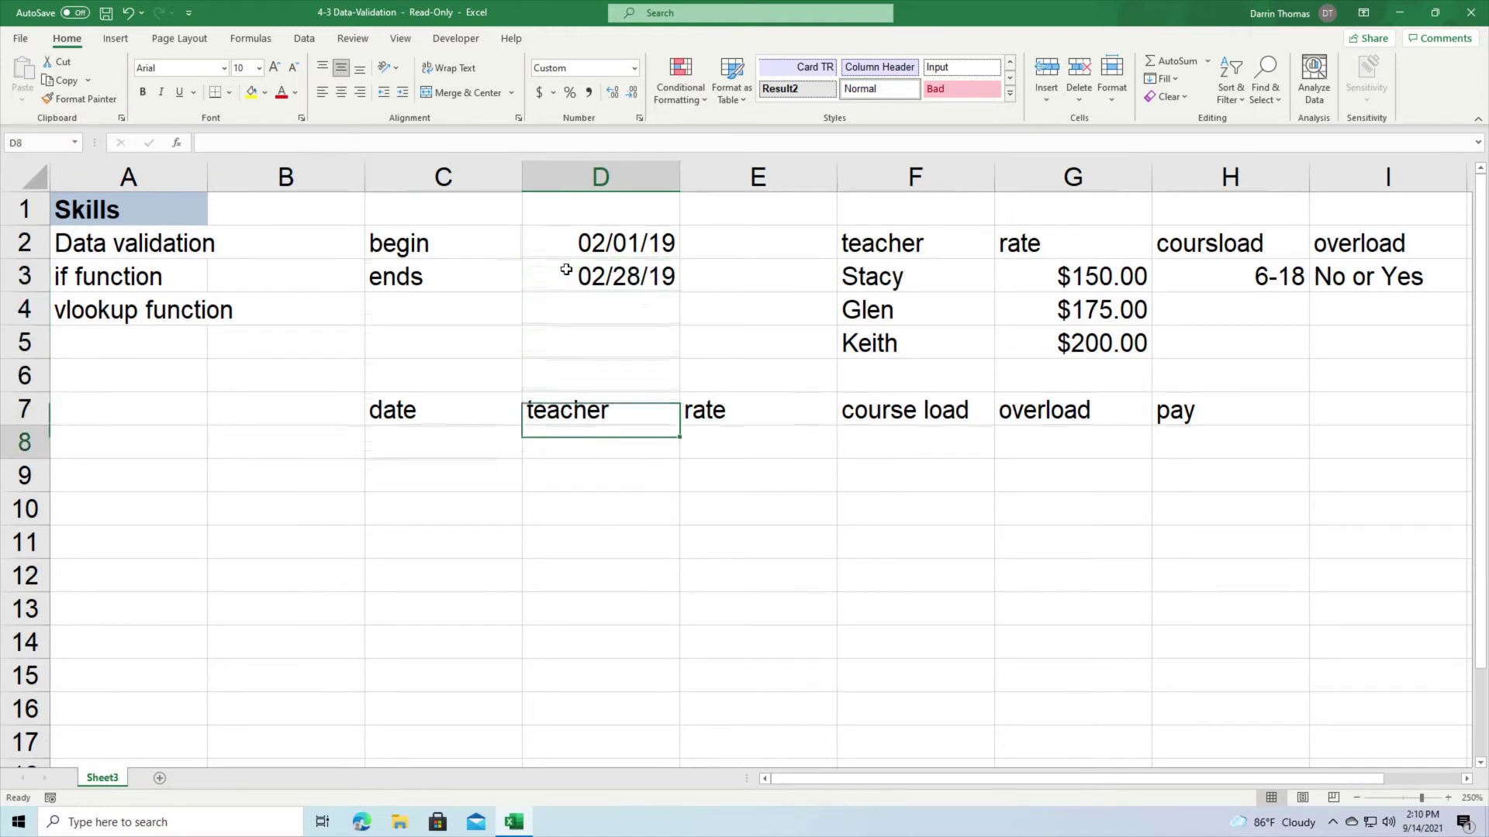
key("Left")
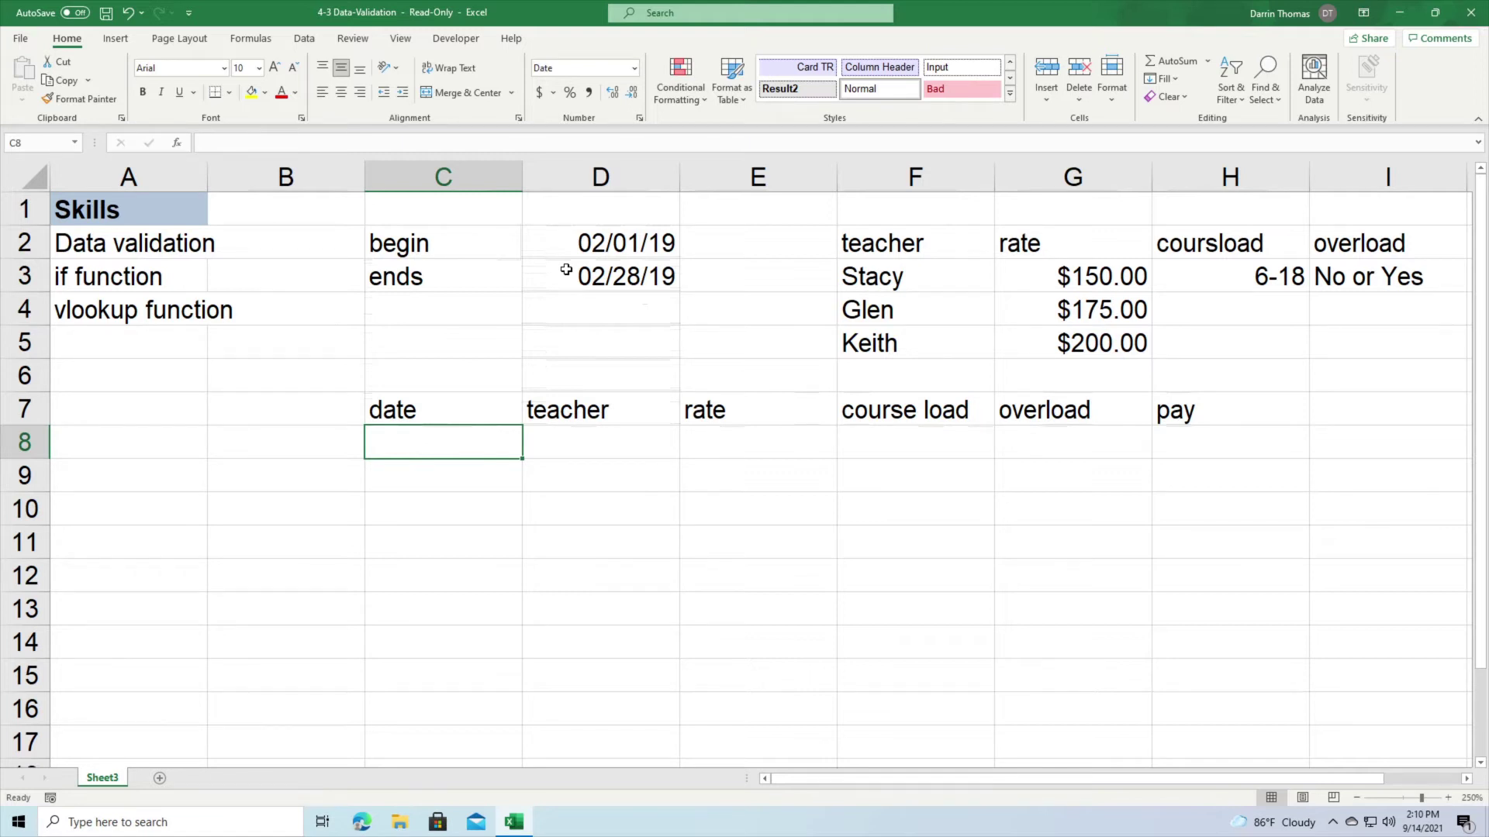
key("Right")
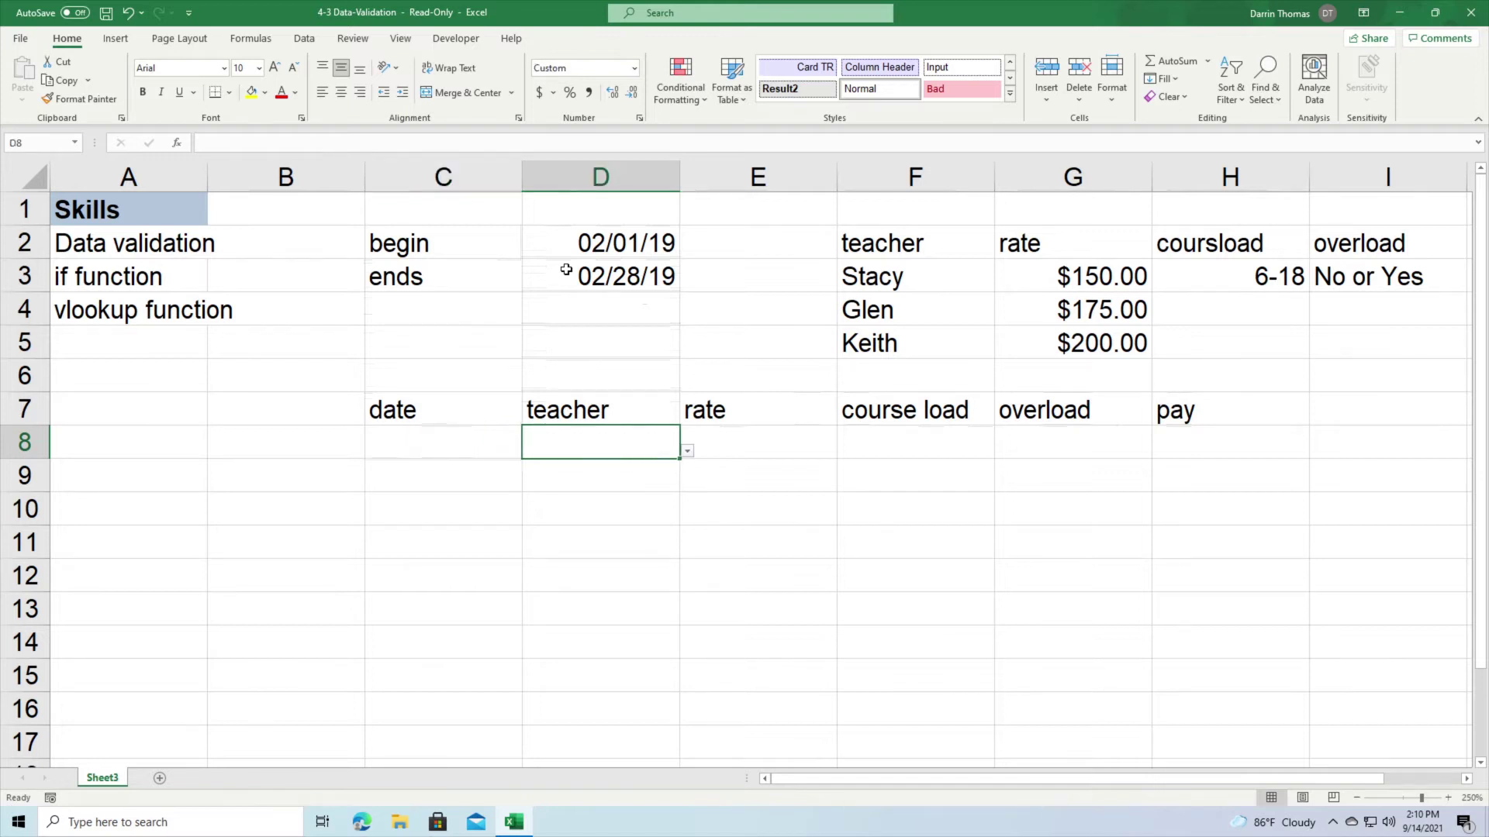
Review the teacher list, the rates, the allowed course load range and the overload options in columns F to I.
left_click_drag(915, 283, 901, 346)
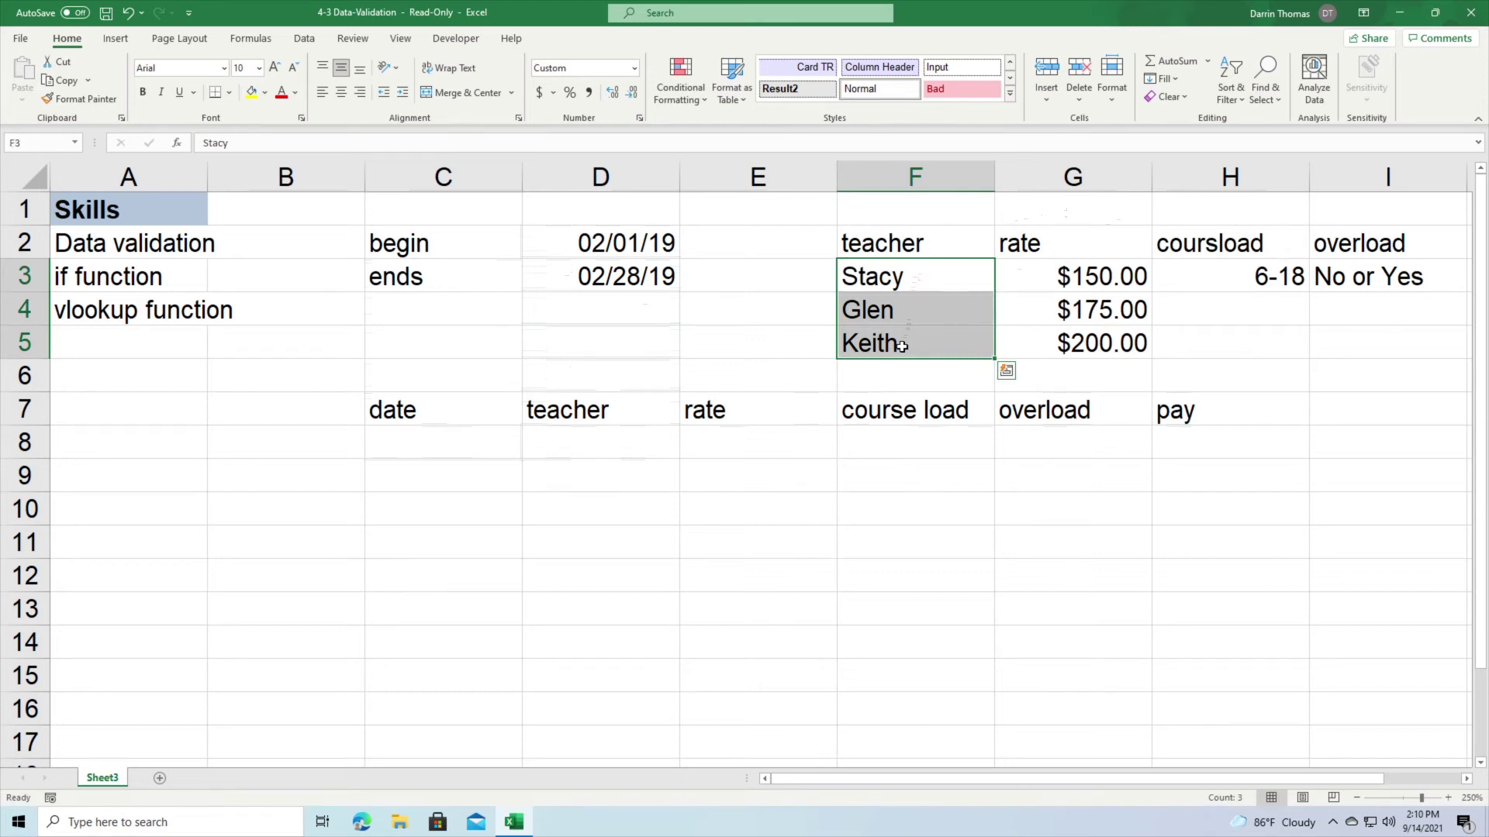
left_click(598, 448)
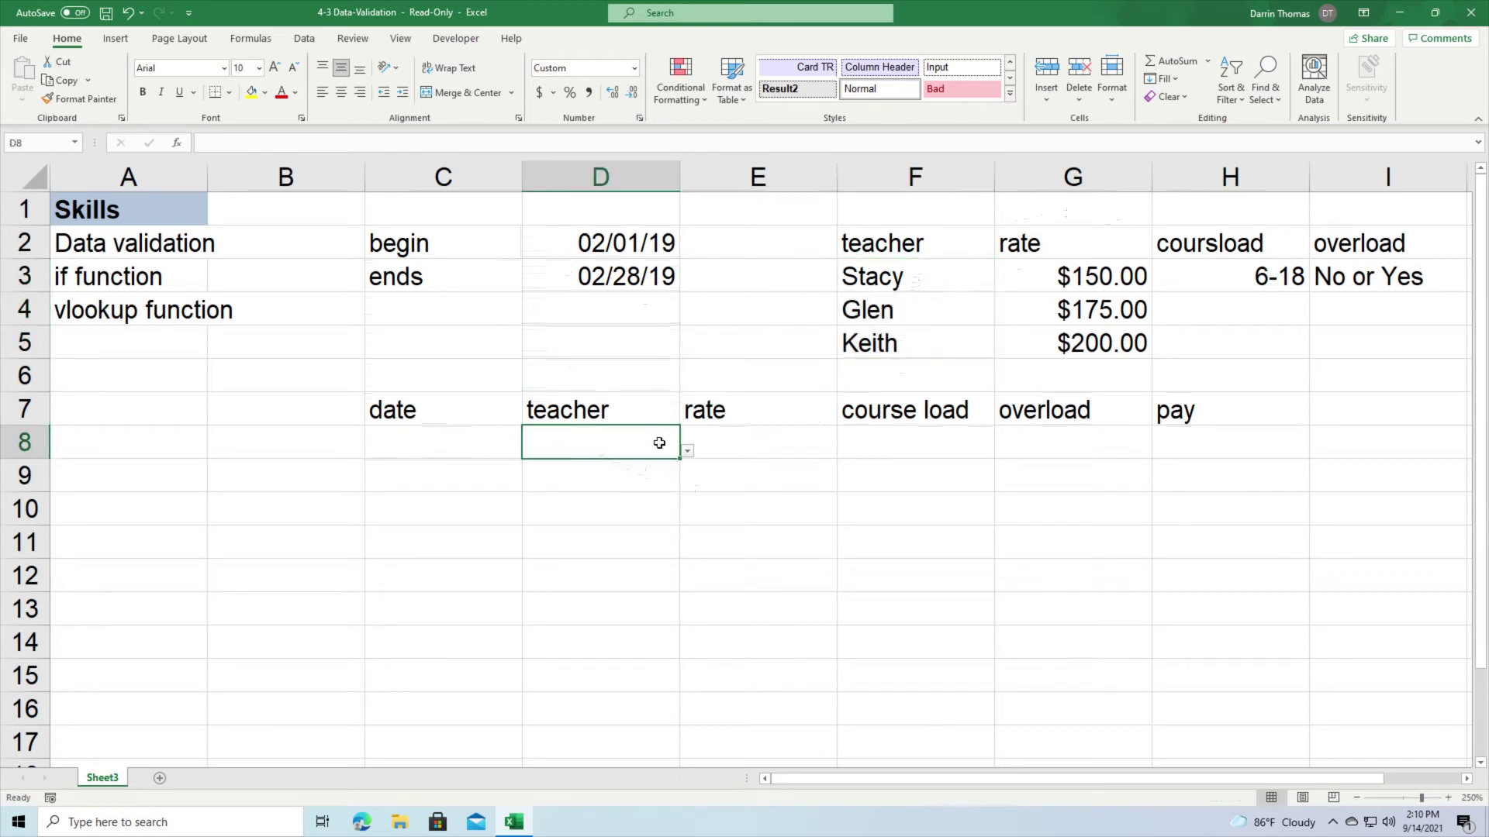
left_click(802, 436)
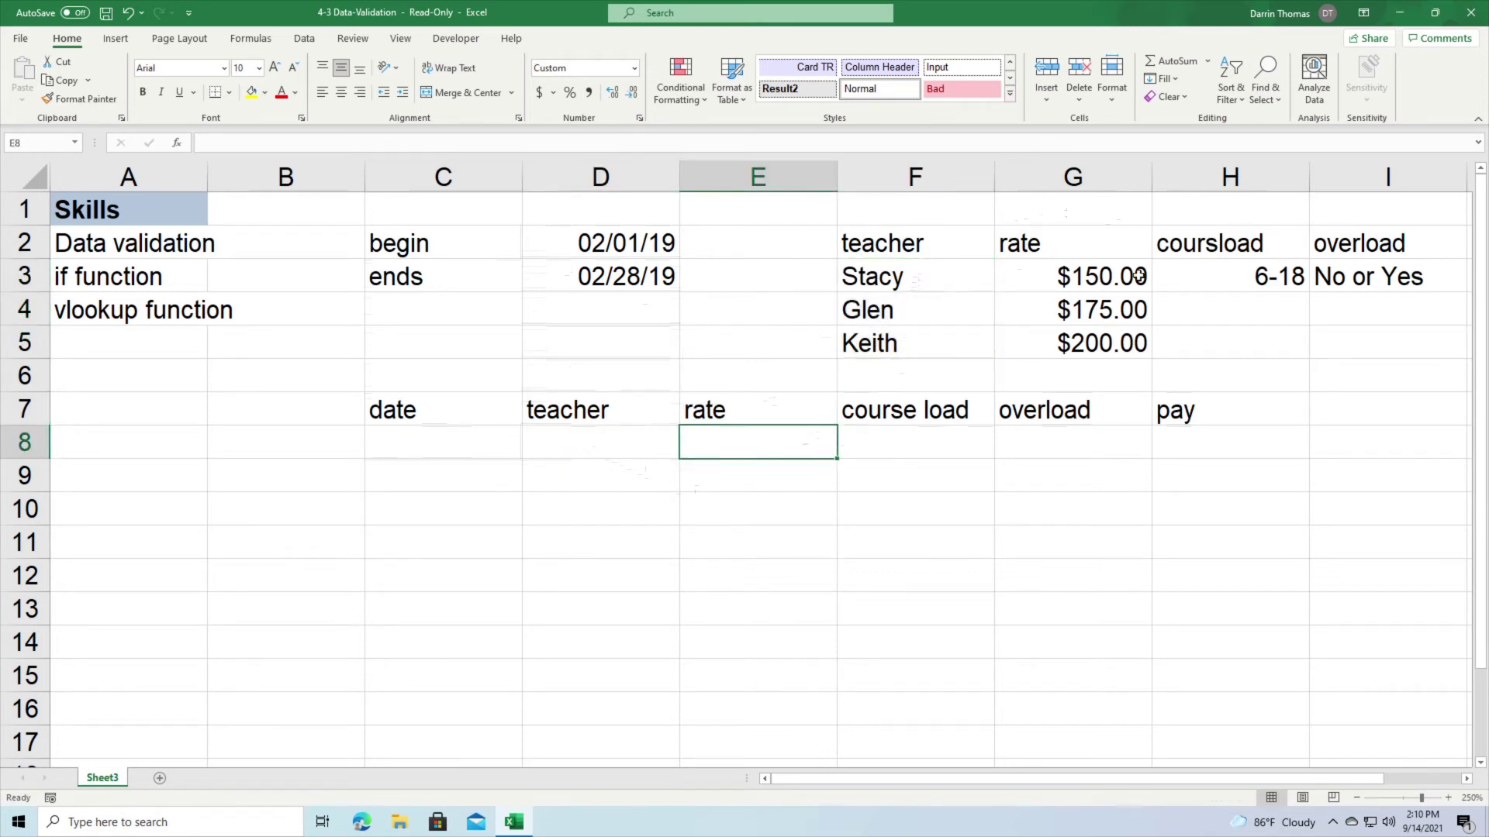
left_click(1087, 277)
left_click(1098, 319)
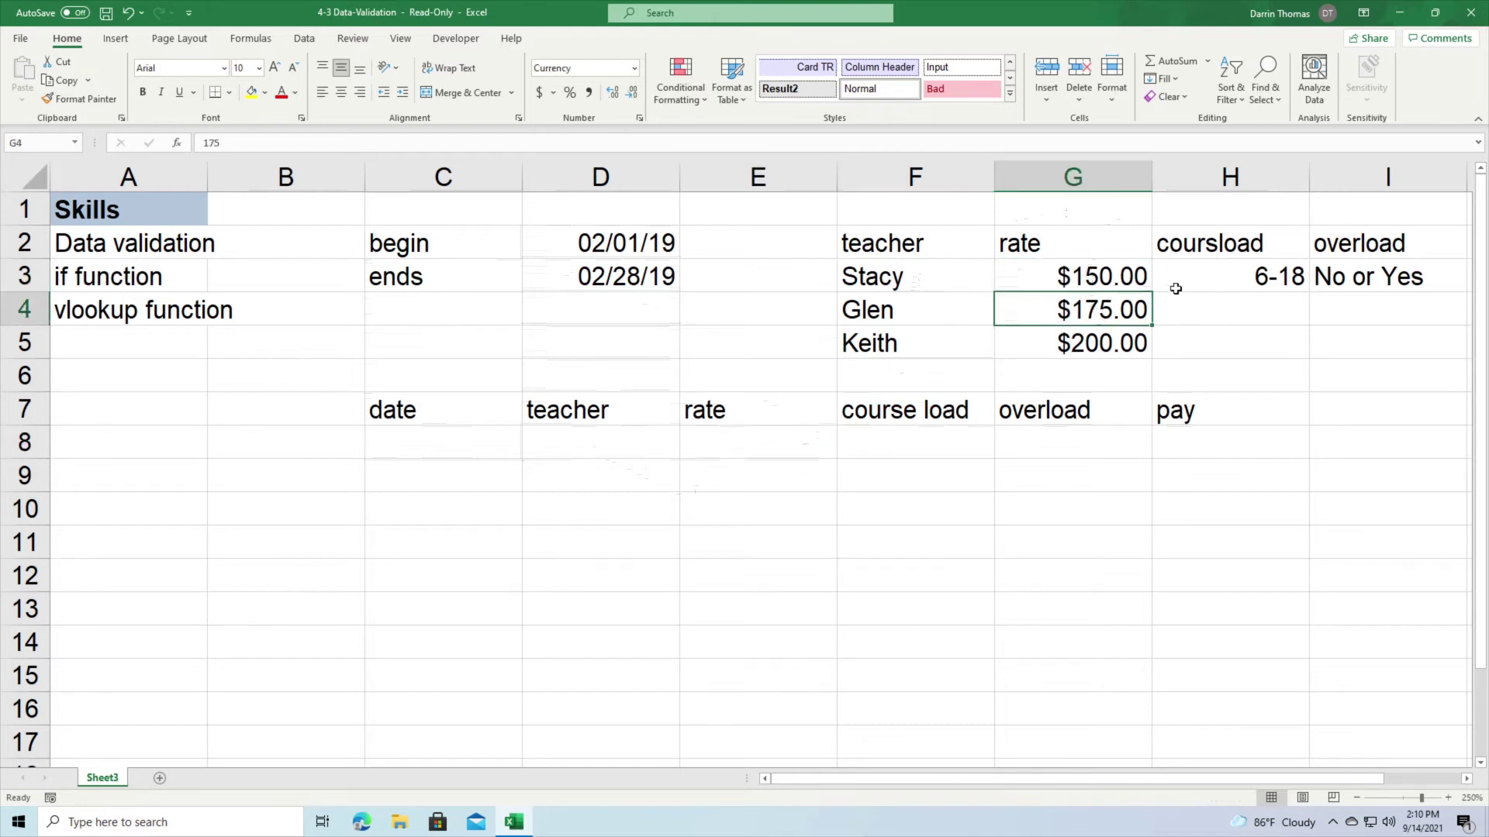
left_click(1245, 276)
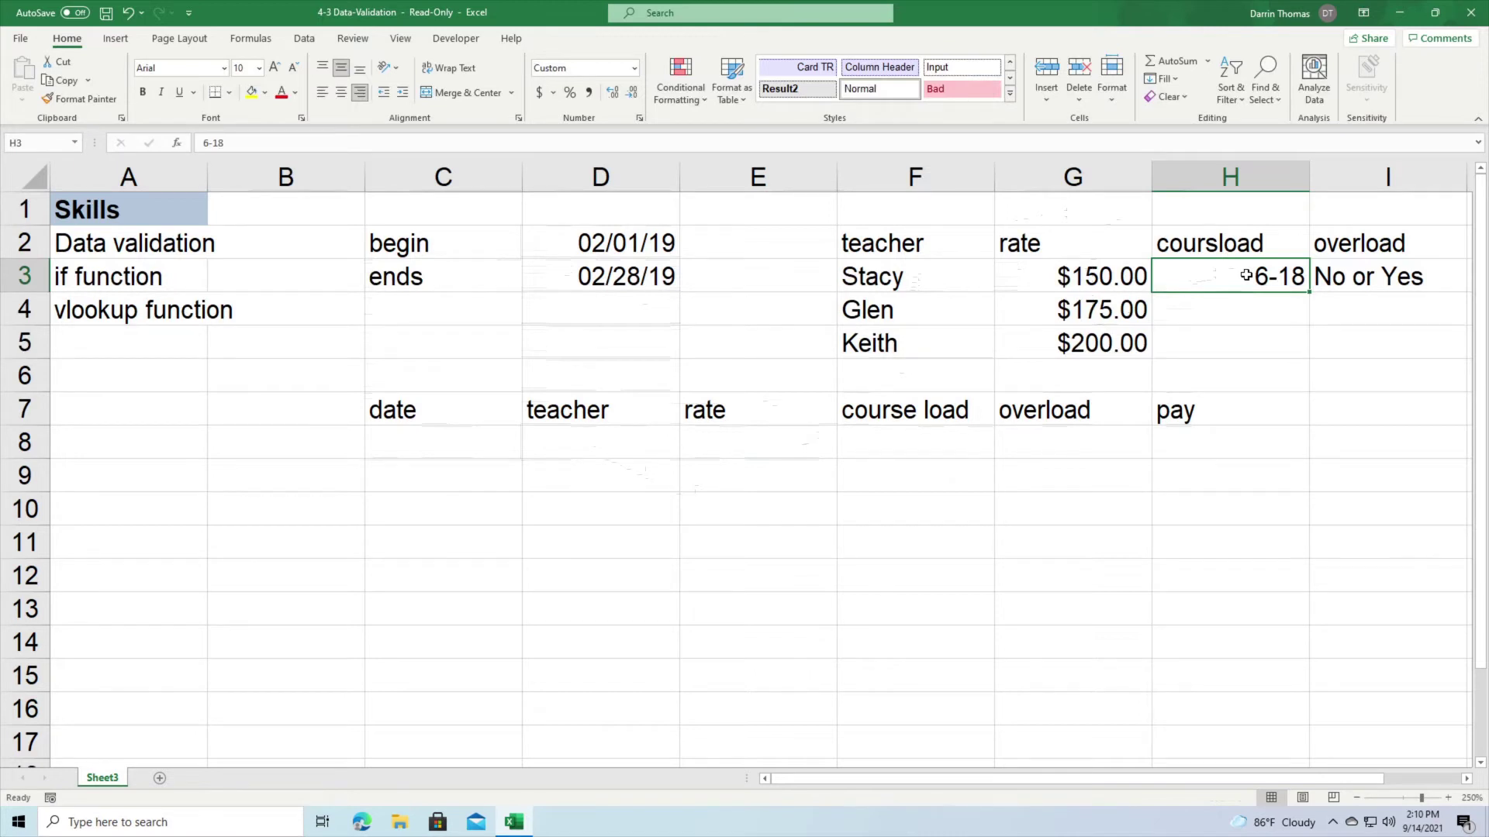
key("Right")
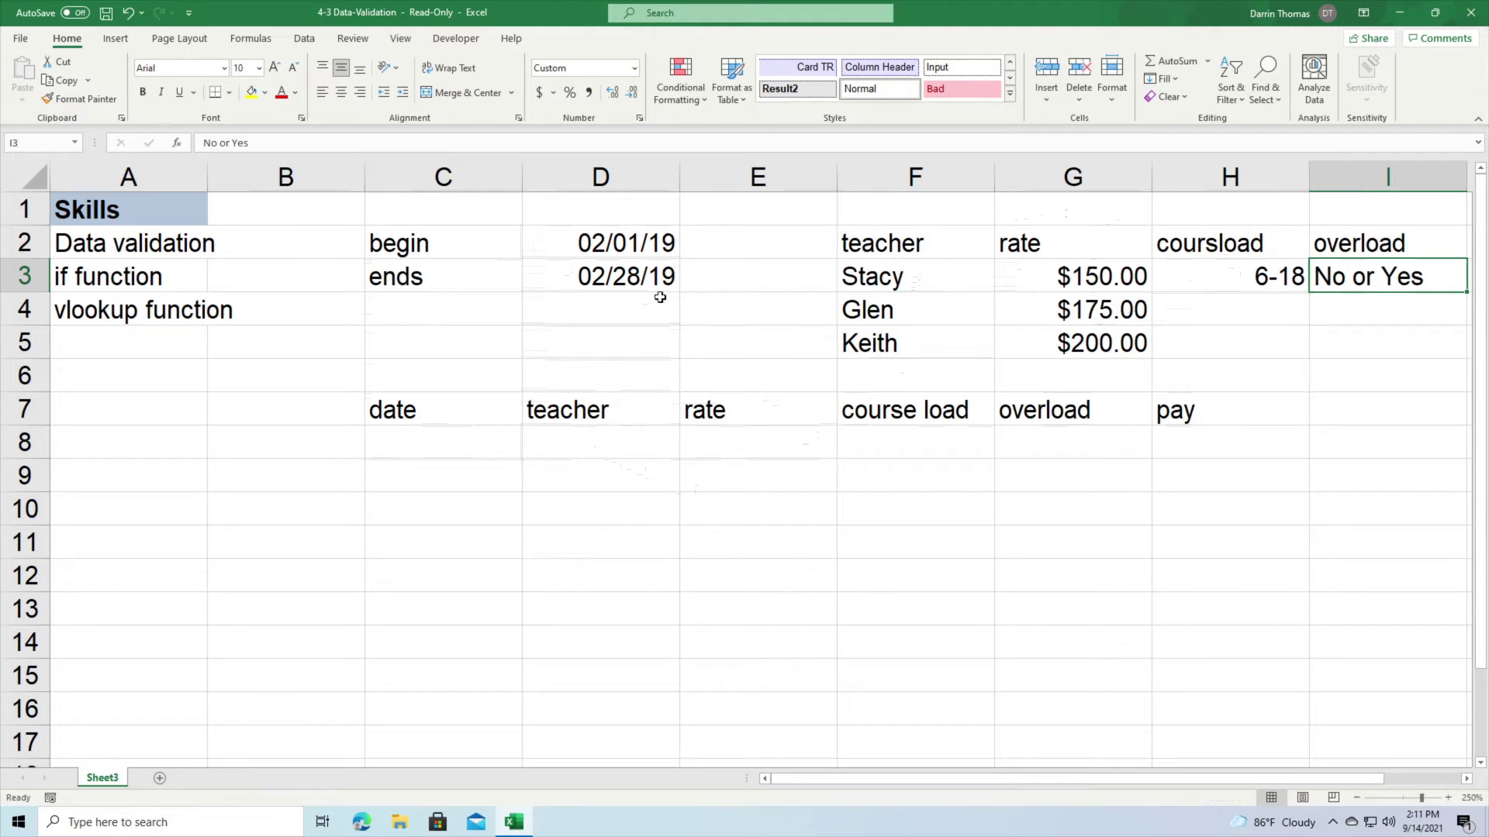
left_click_drag(391, 411, 1210, 437)
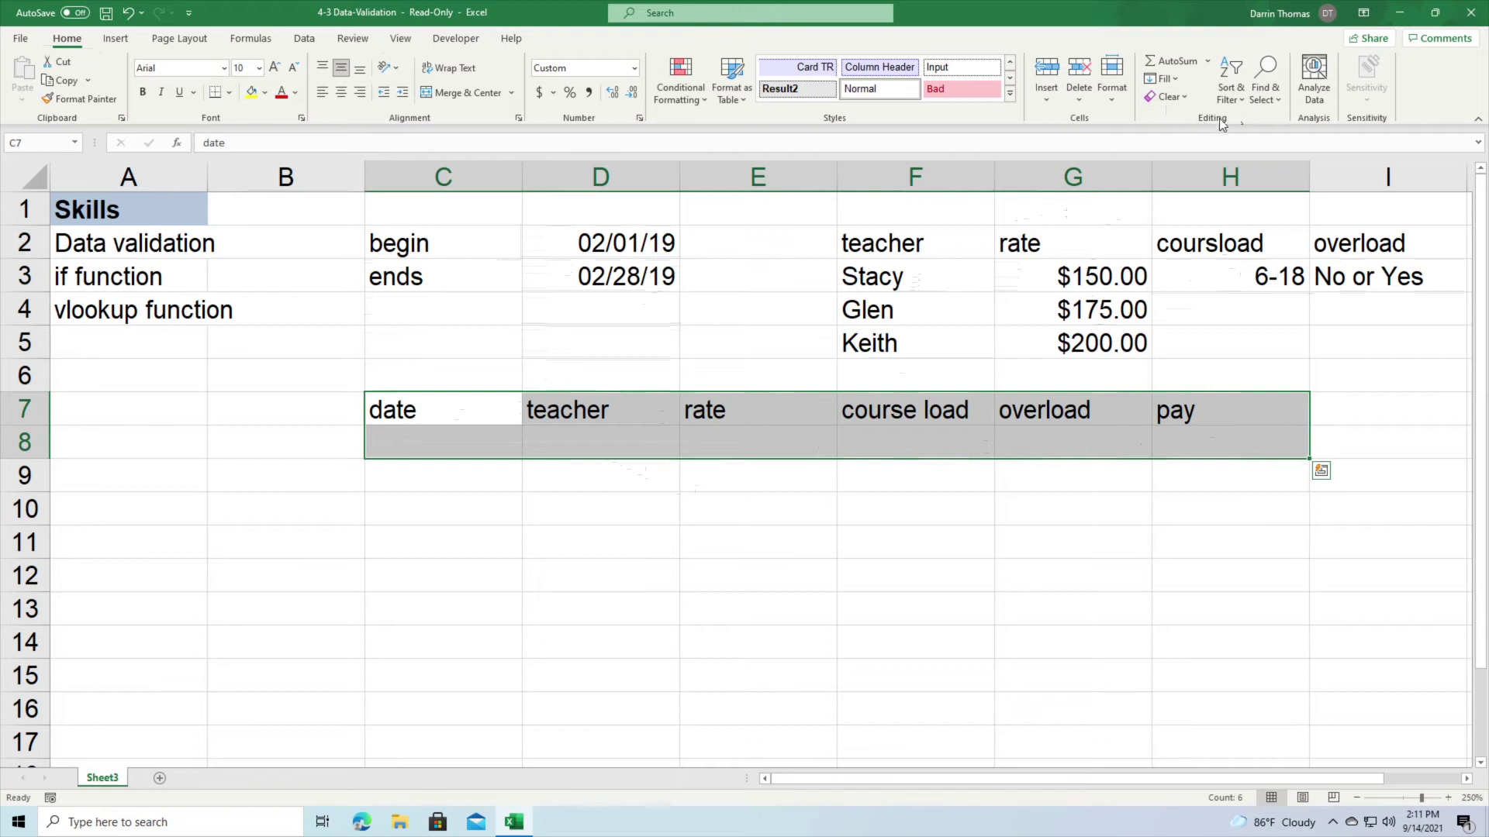
left_click(732, 97)
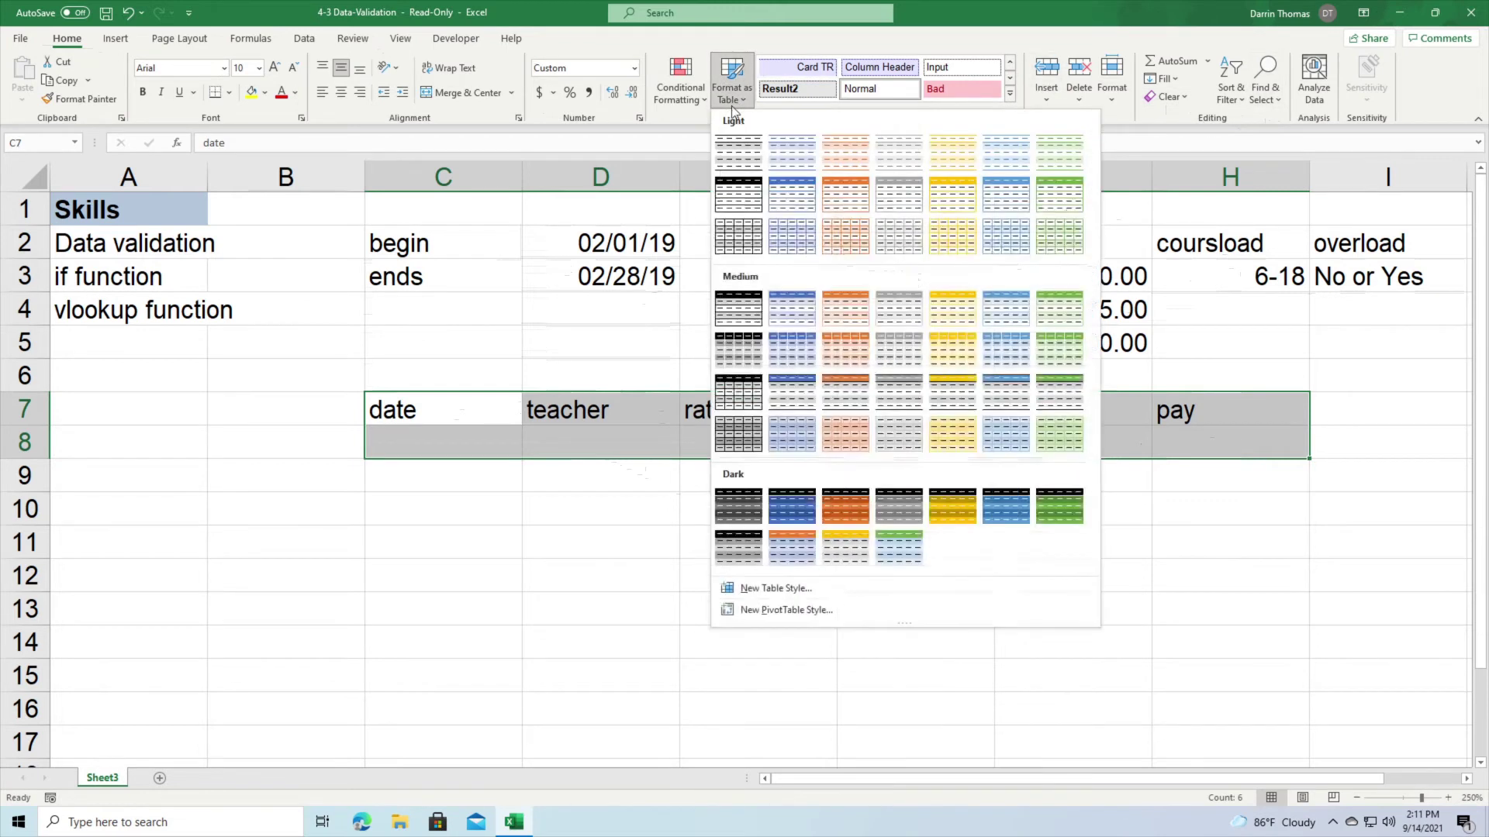
left_click(738, 231)
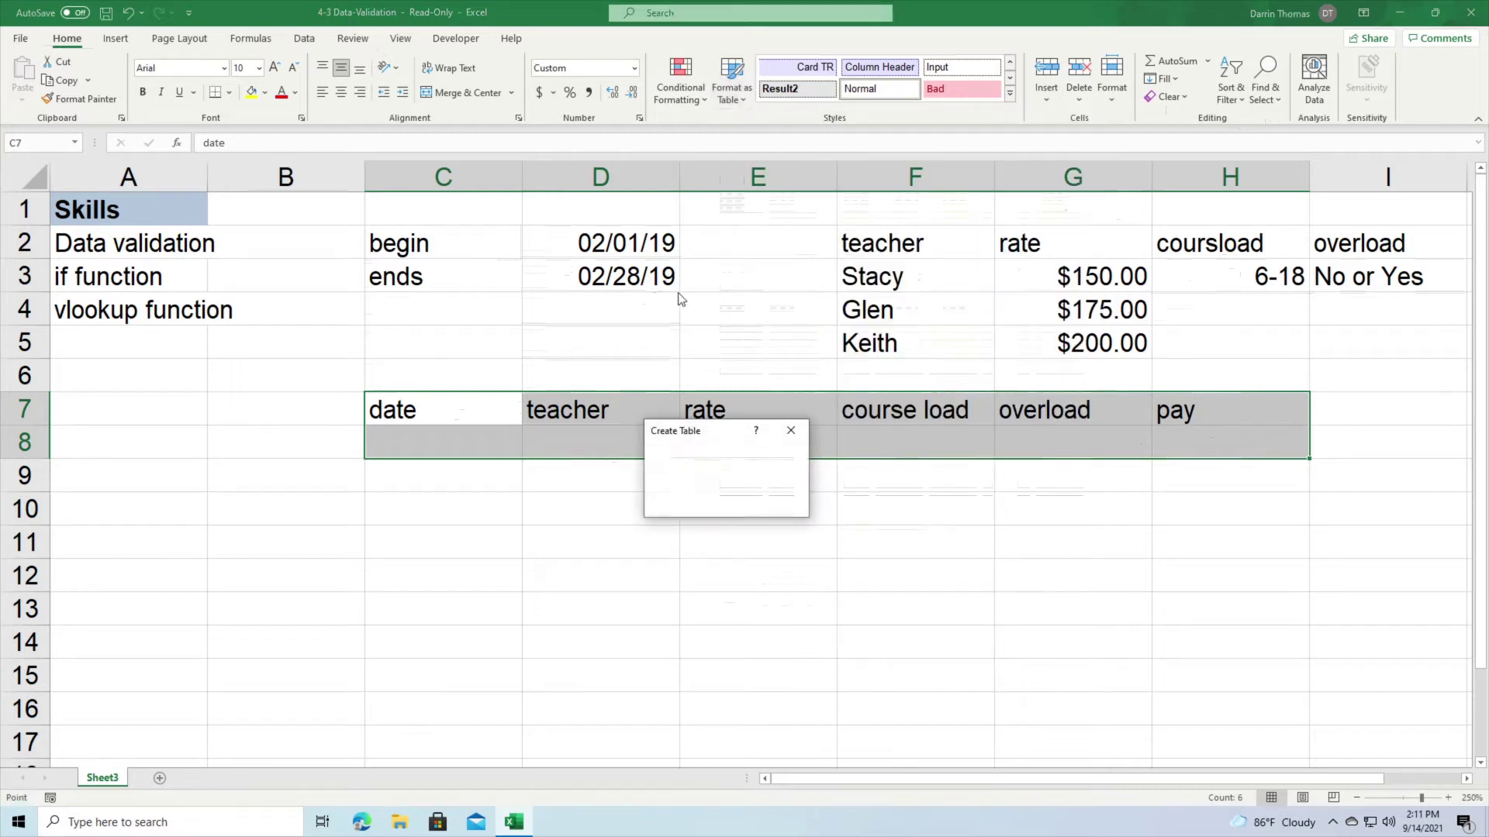
left_click(708, 504)
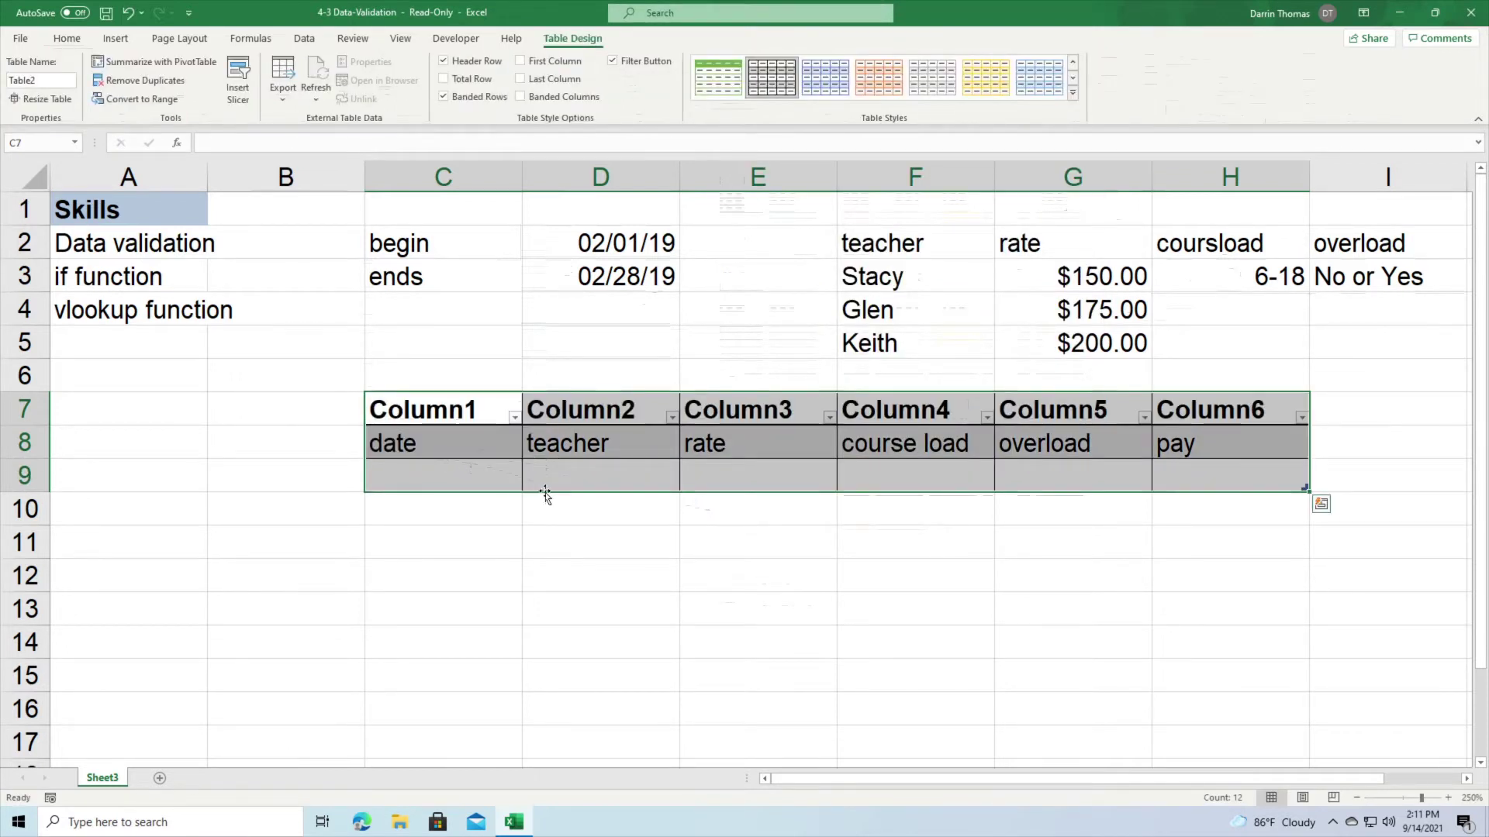
key("ctrl+z")
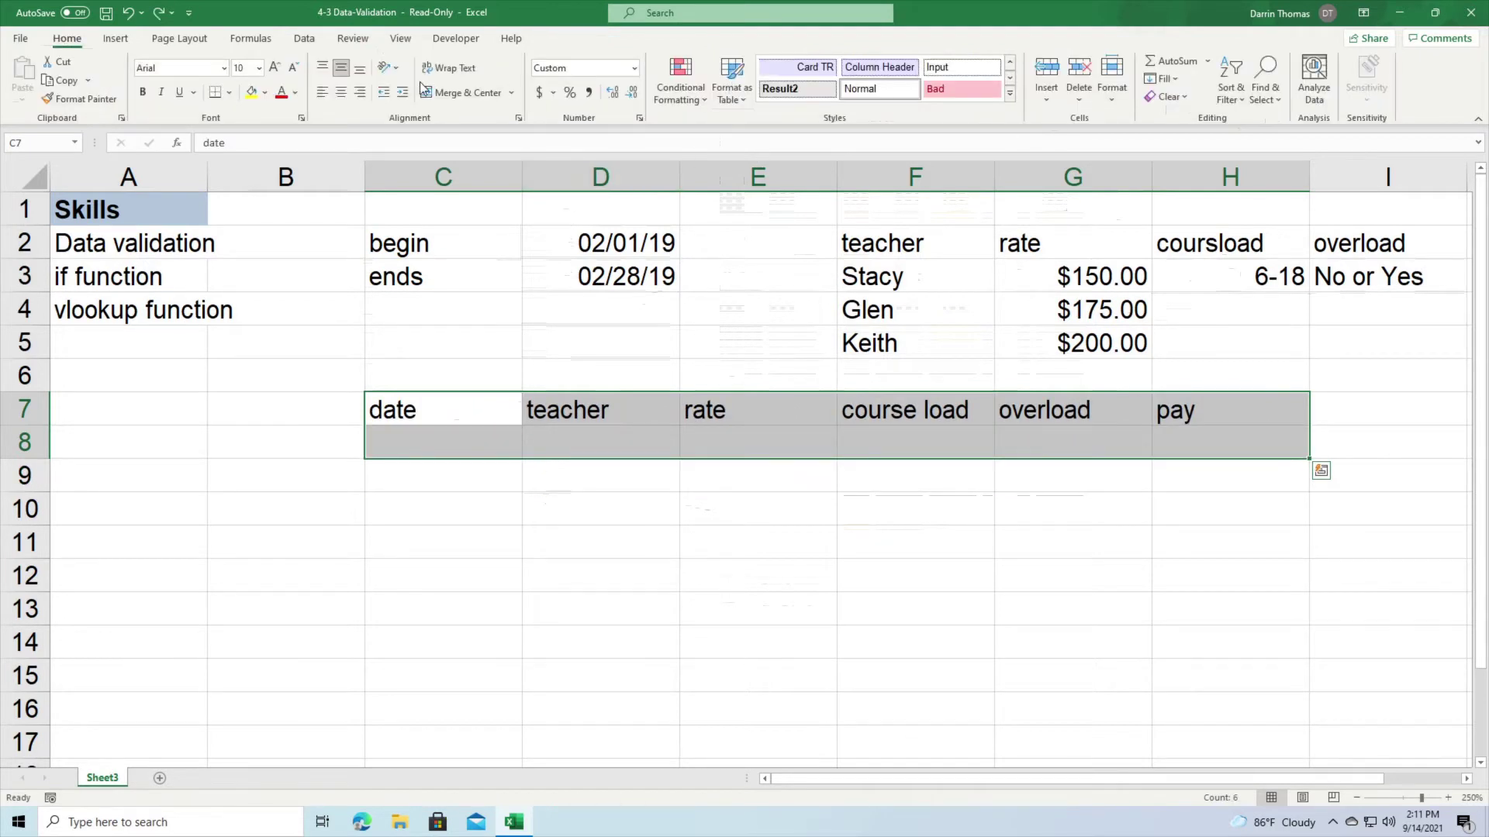
Format the range C7:H8 as a table with headers, using the light black gridded table style.
left_click(724, 105)
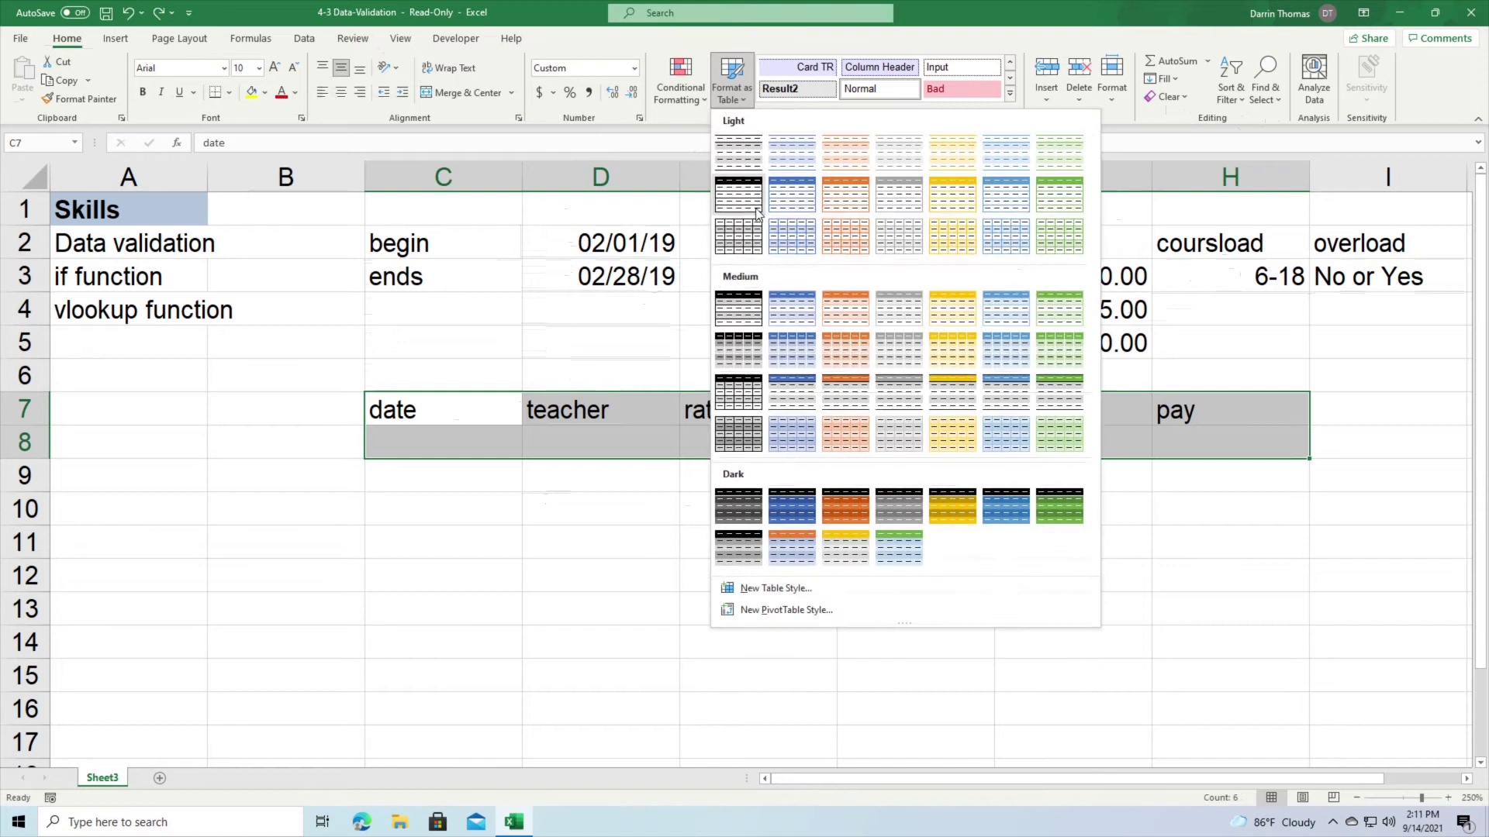
left_click(744, 248)
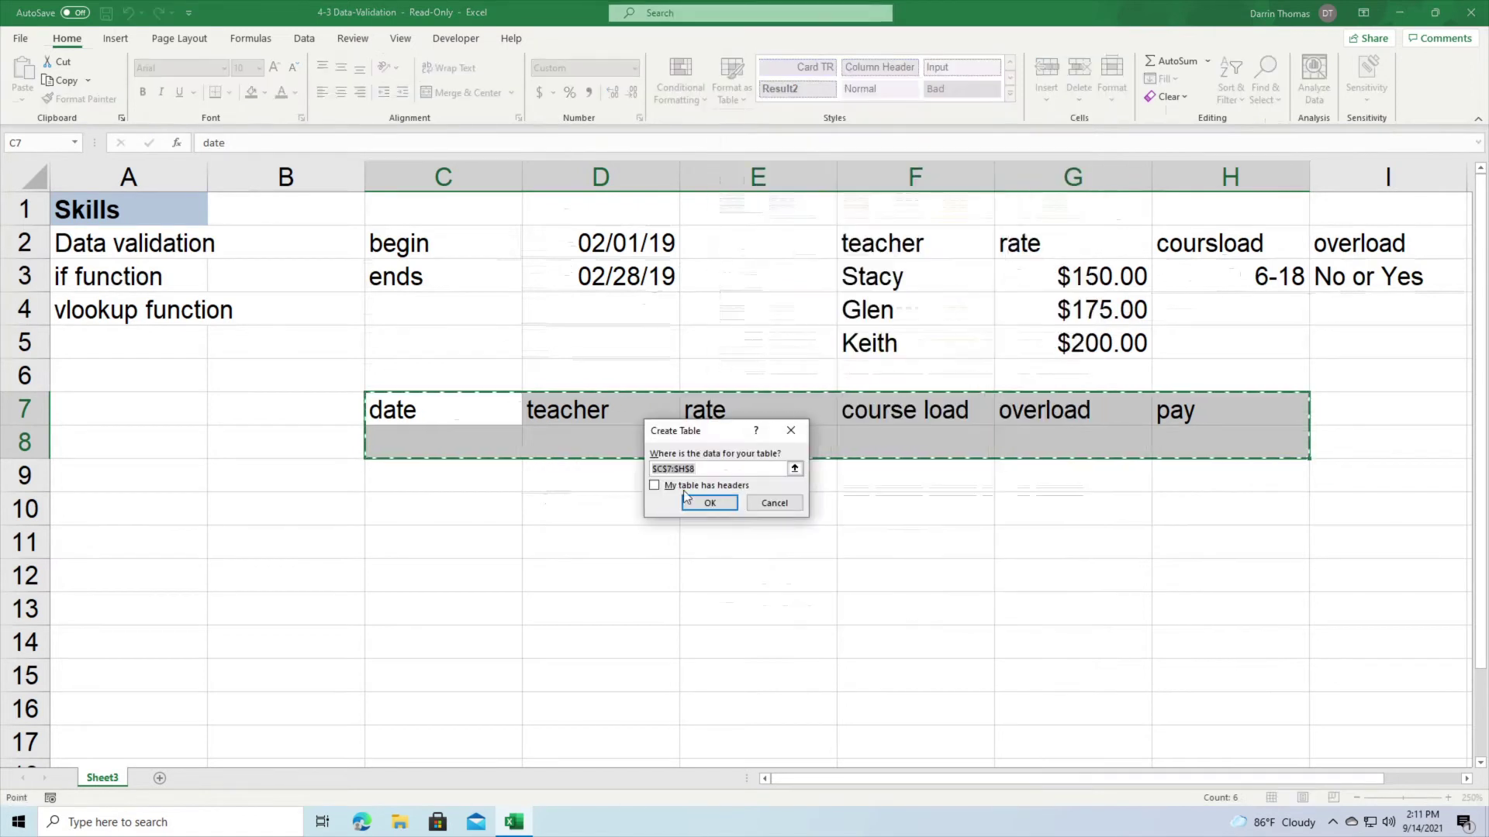
left_click(655, 486)
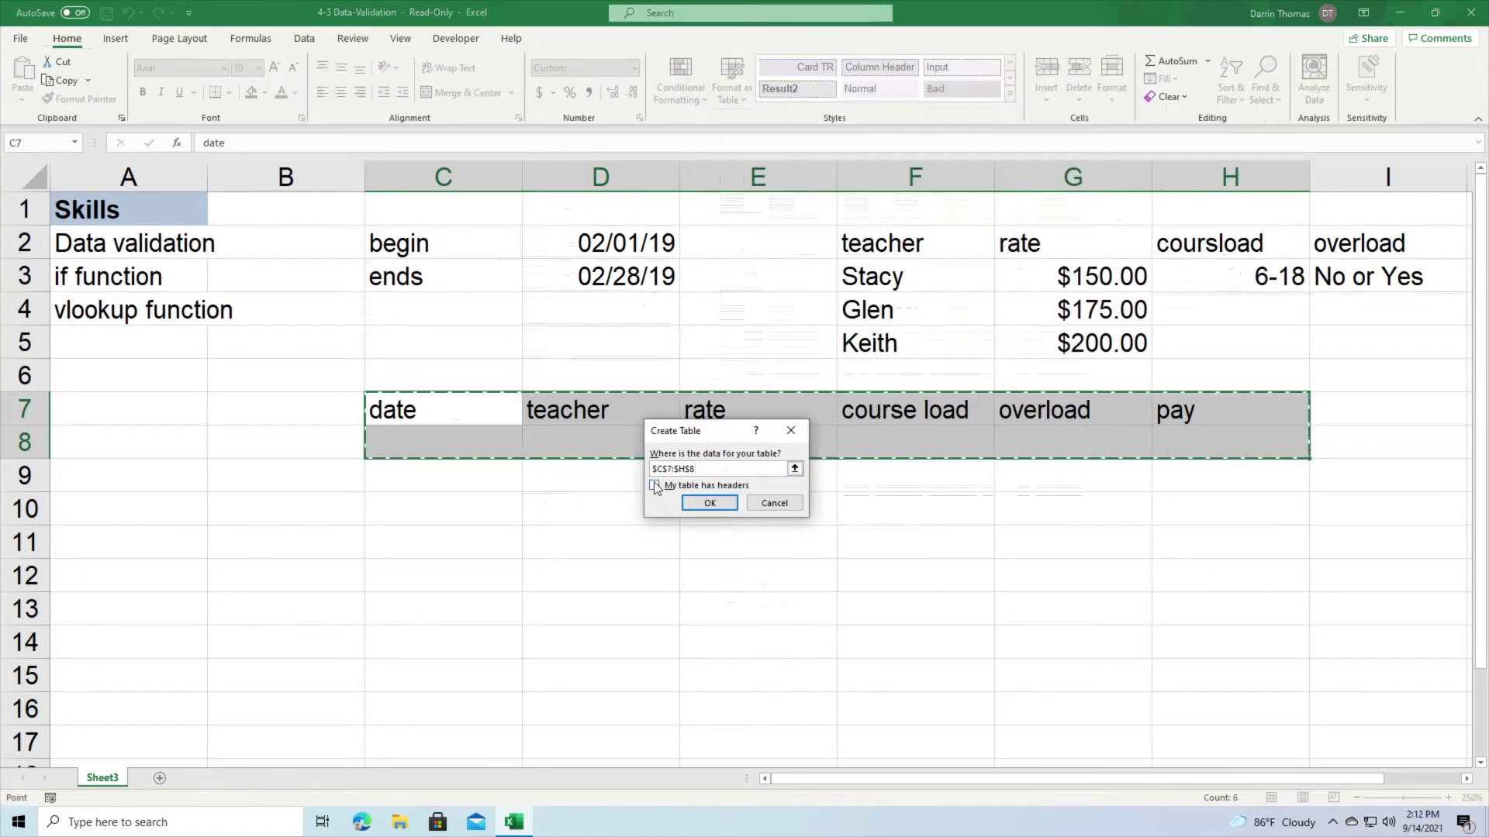
left_click(708, 505)
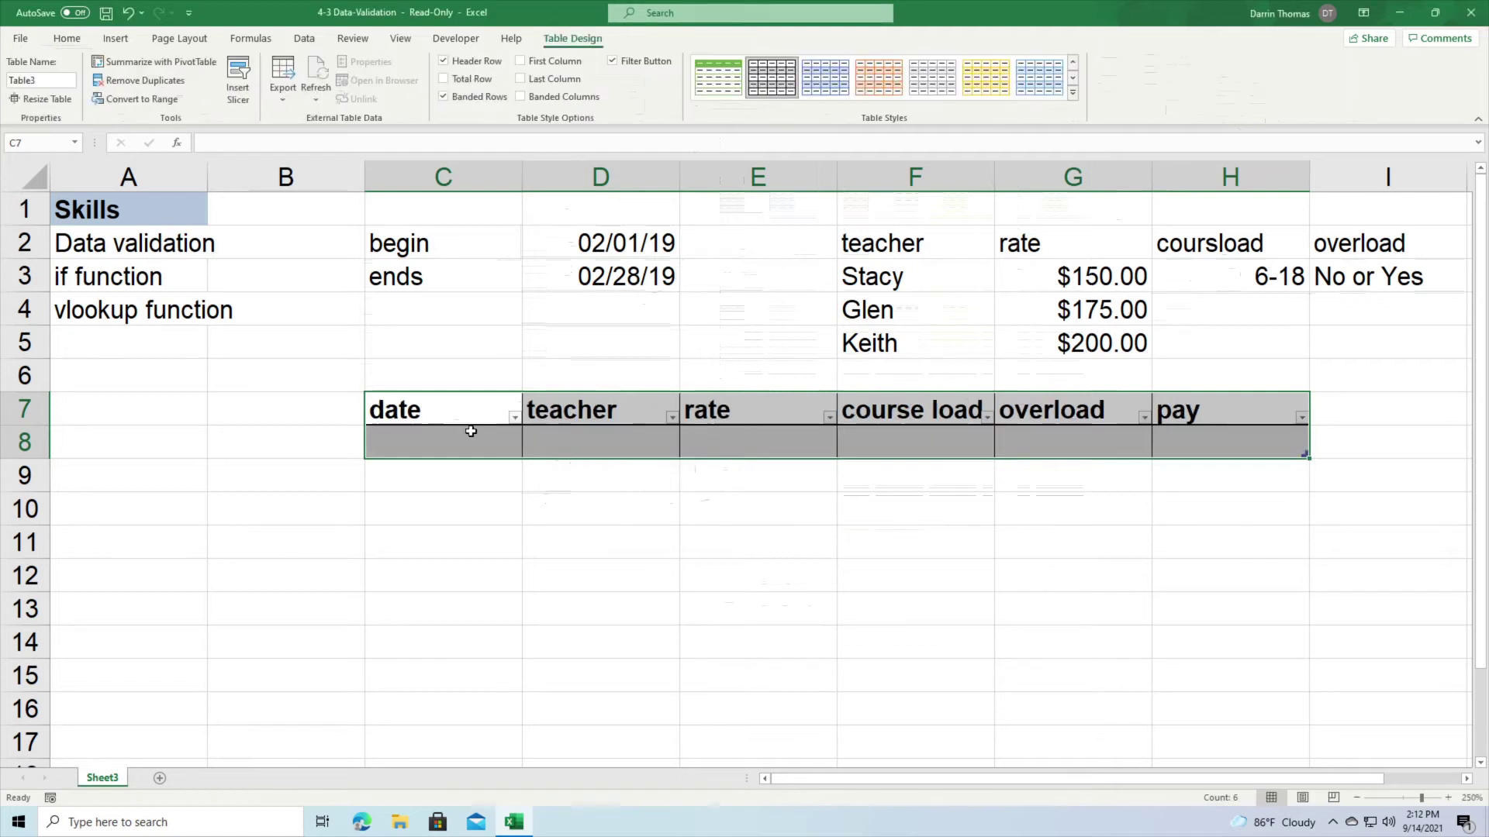
Begin a data validation rule for the date cell C8 that allows only dates.
left_click(440, 439)
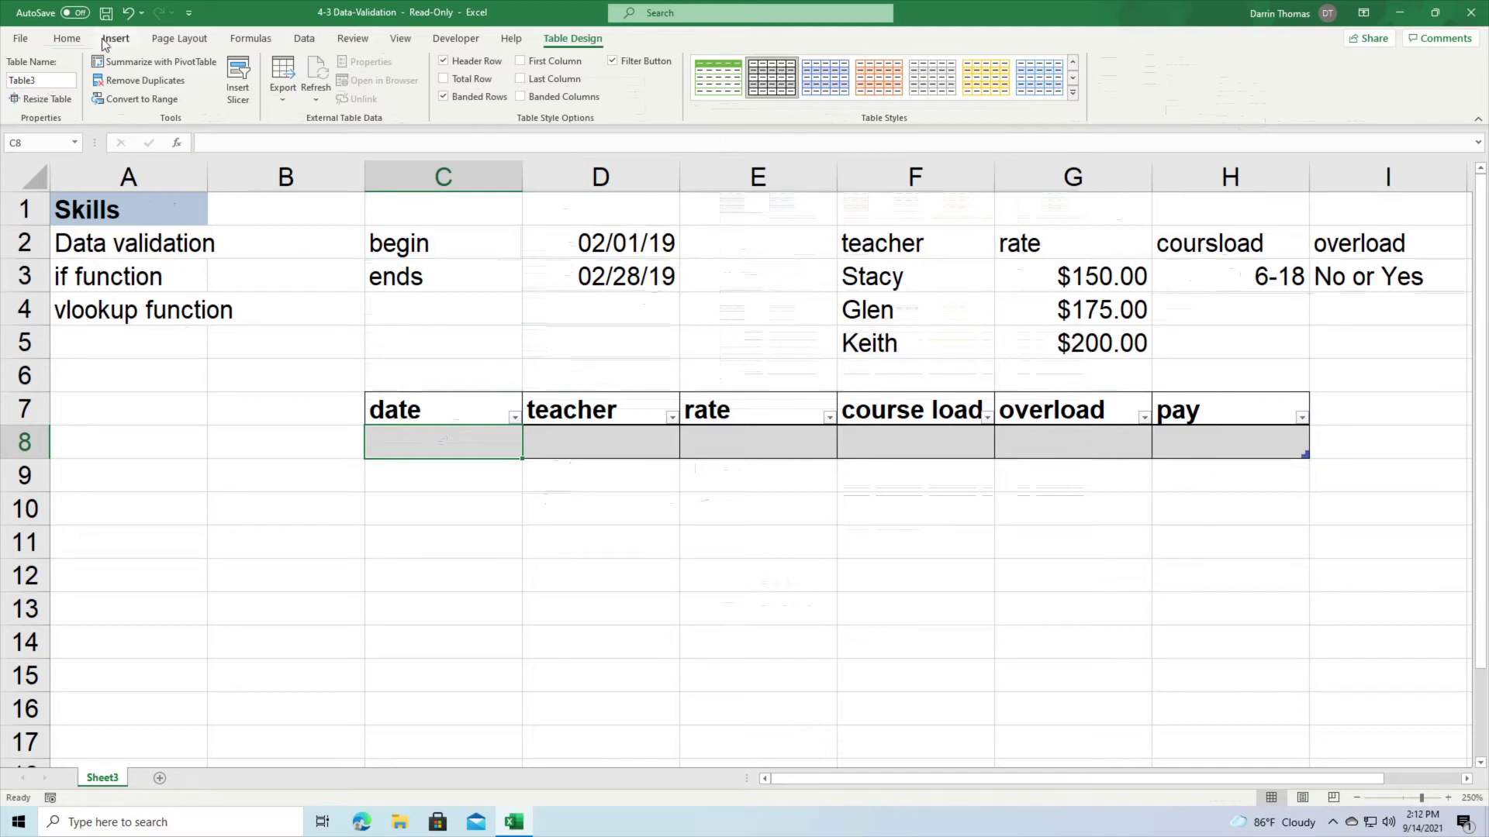
left_click(67, 38)
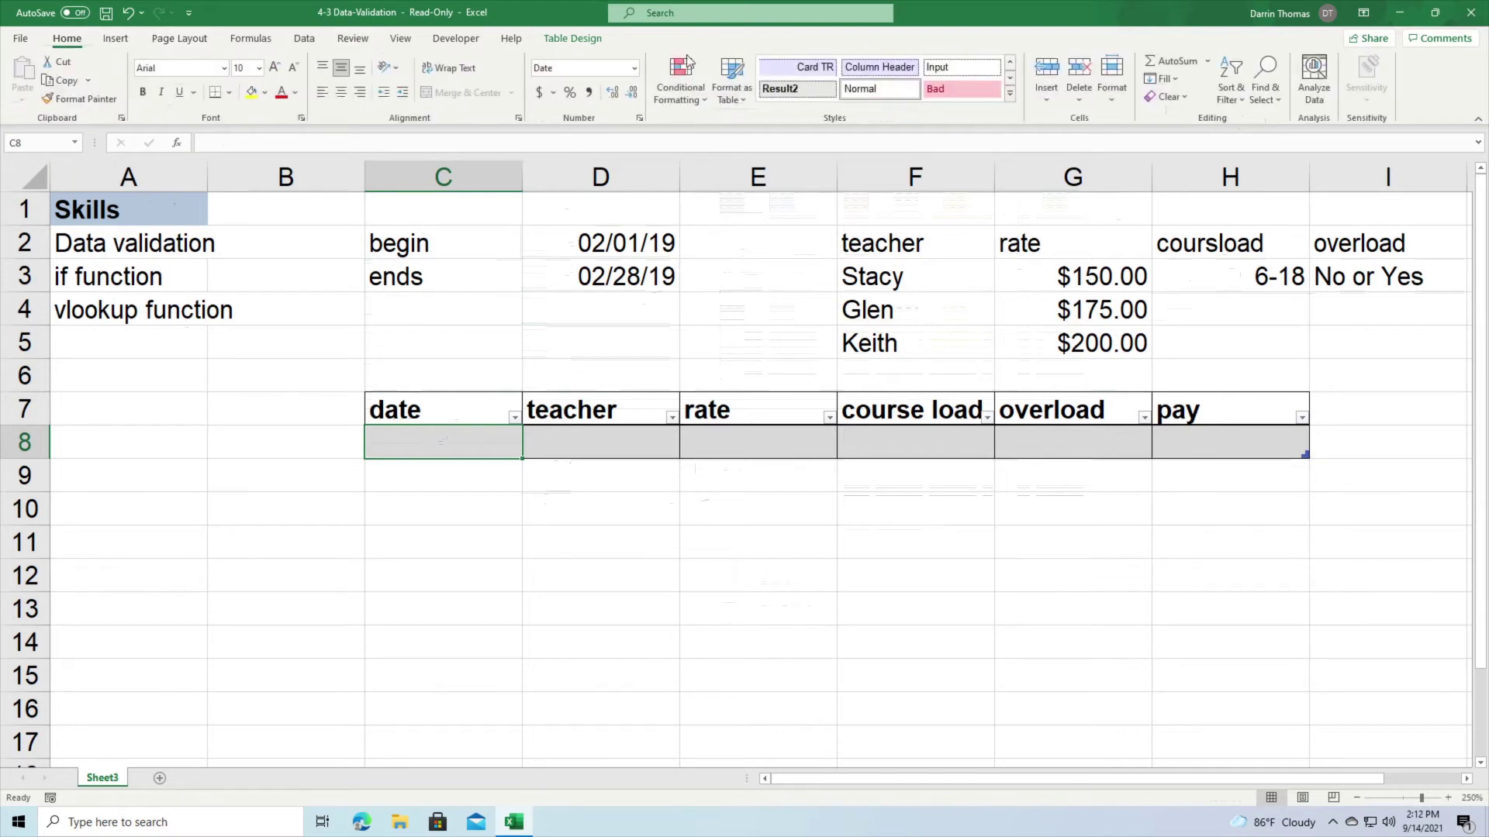
left_click(310, 41)
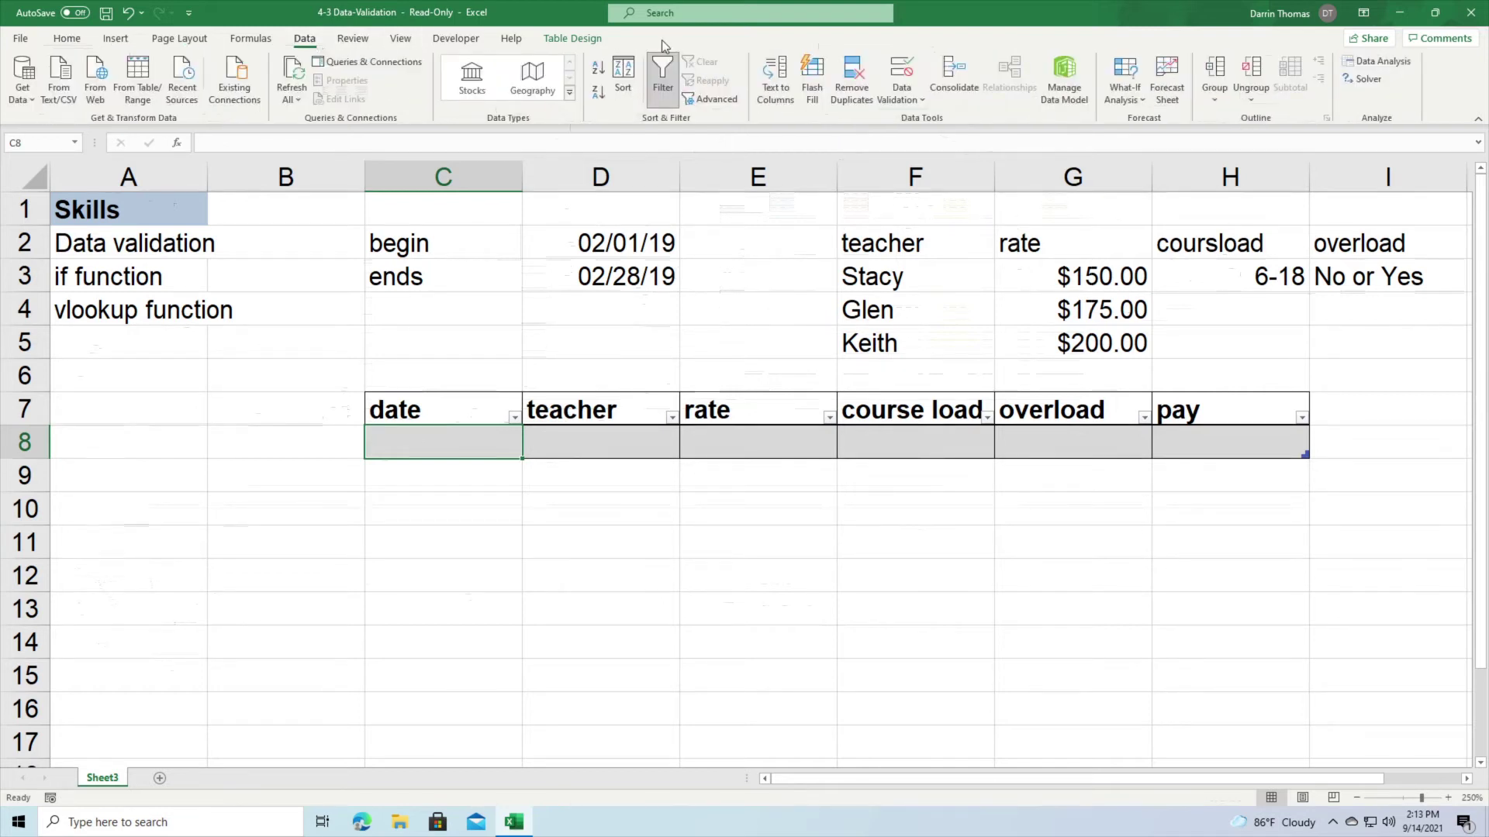
left_click(909, 99)
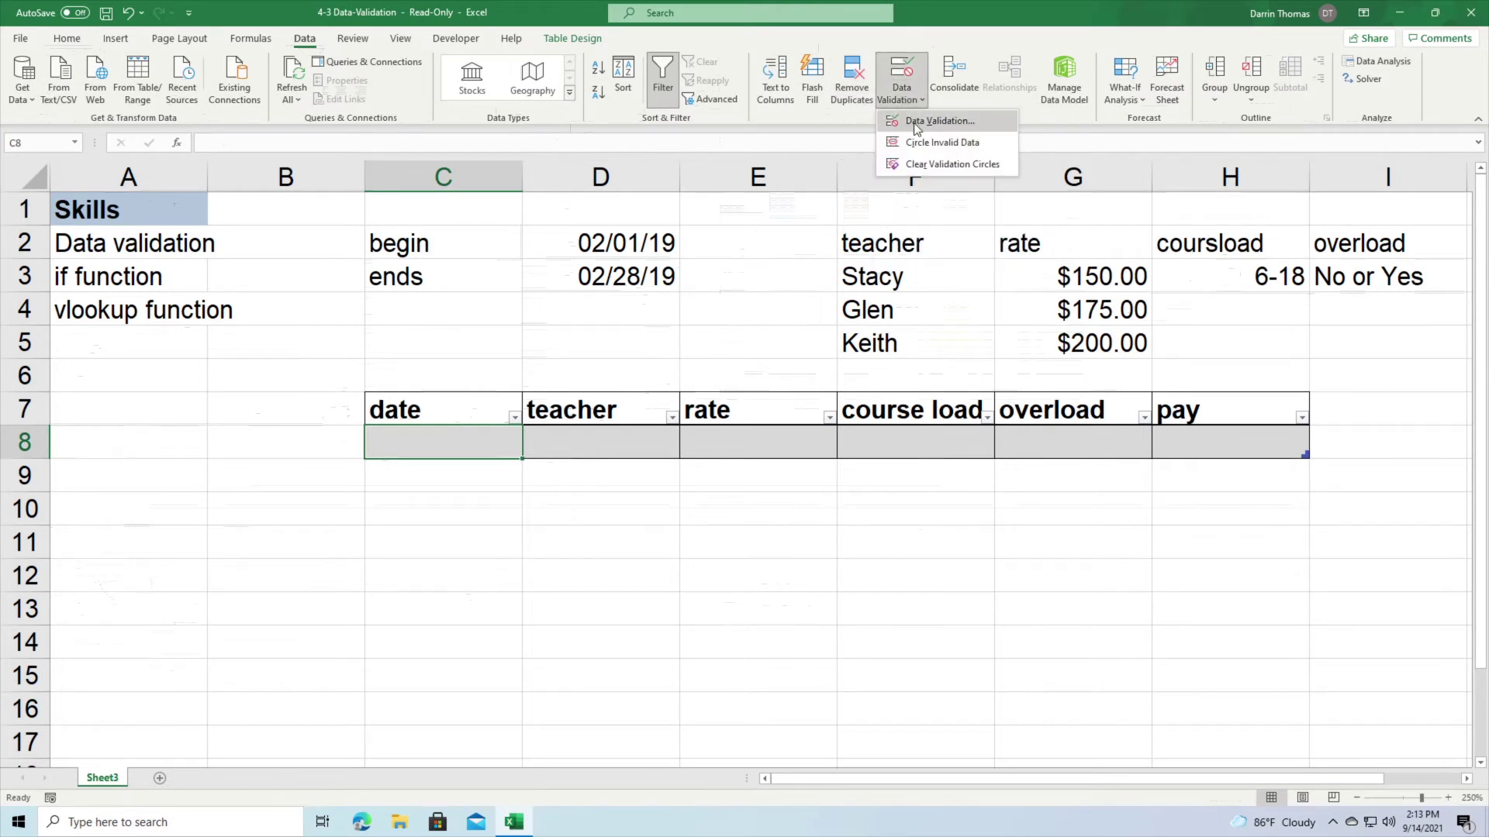
left_click(916, 123)
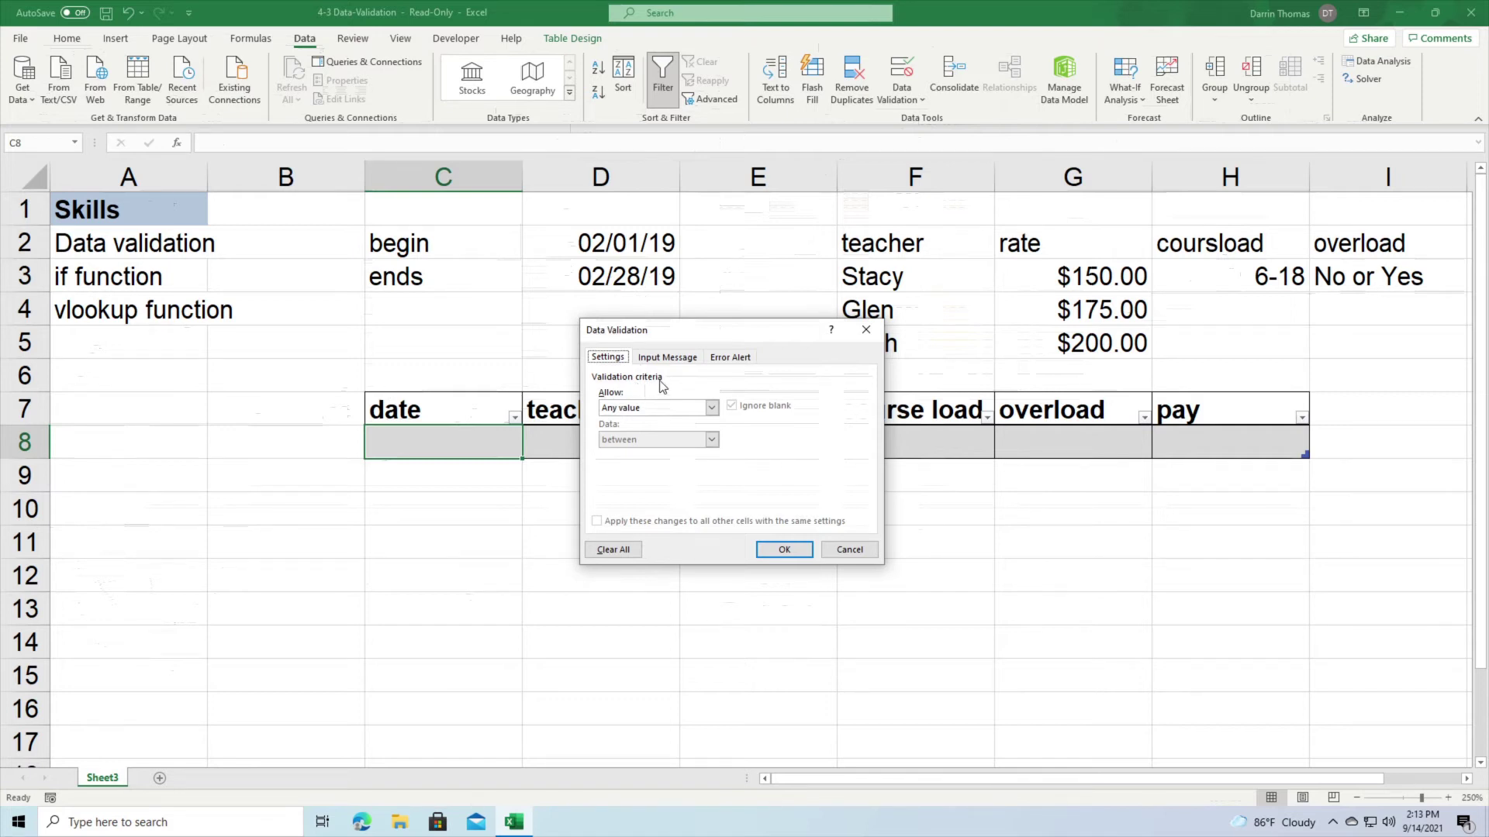
left_click(713, 411)
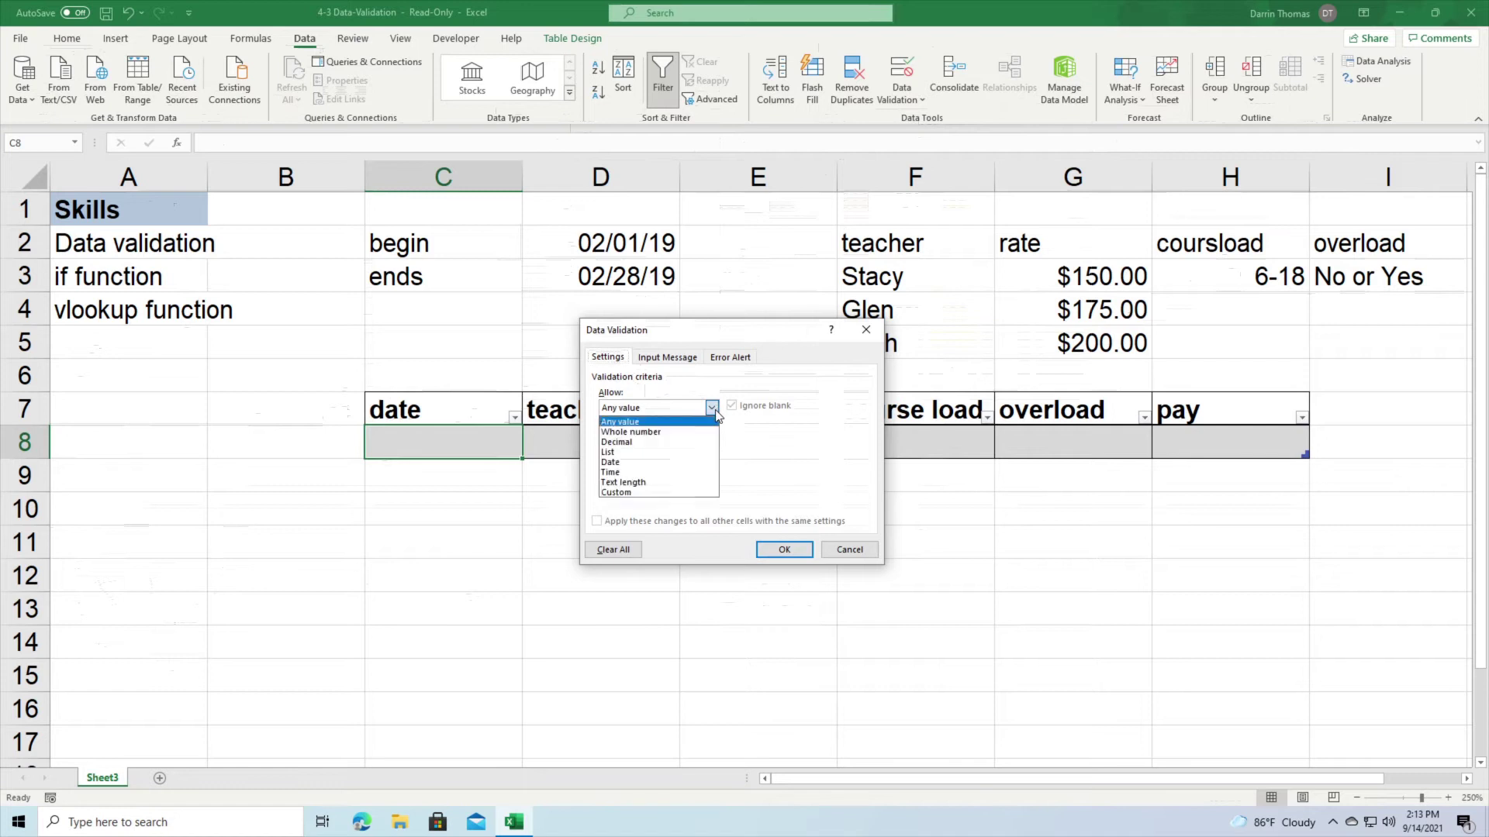
left_click(674, 463)
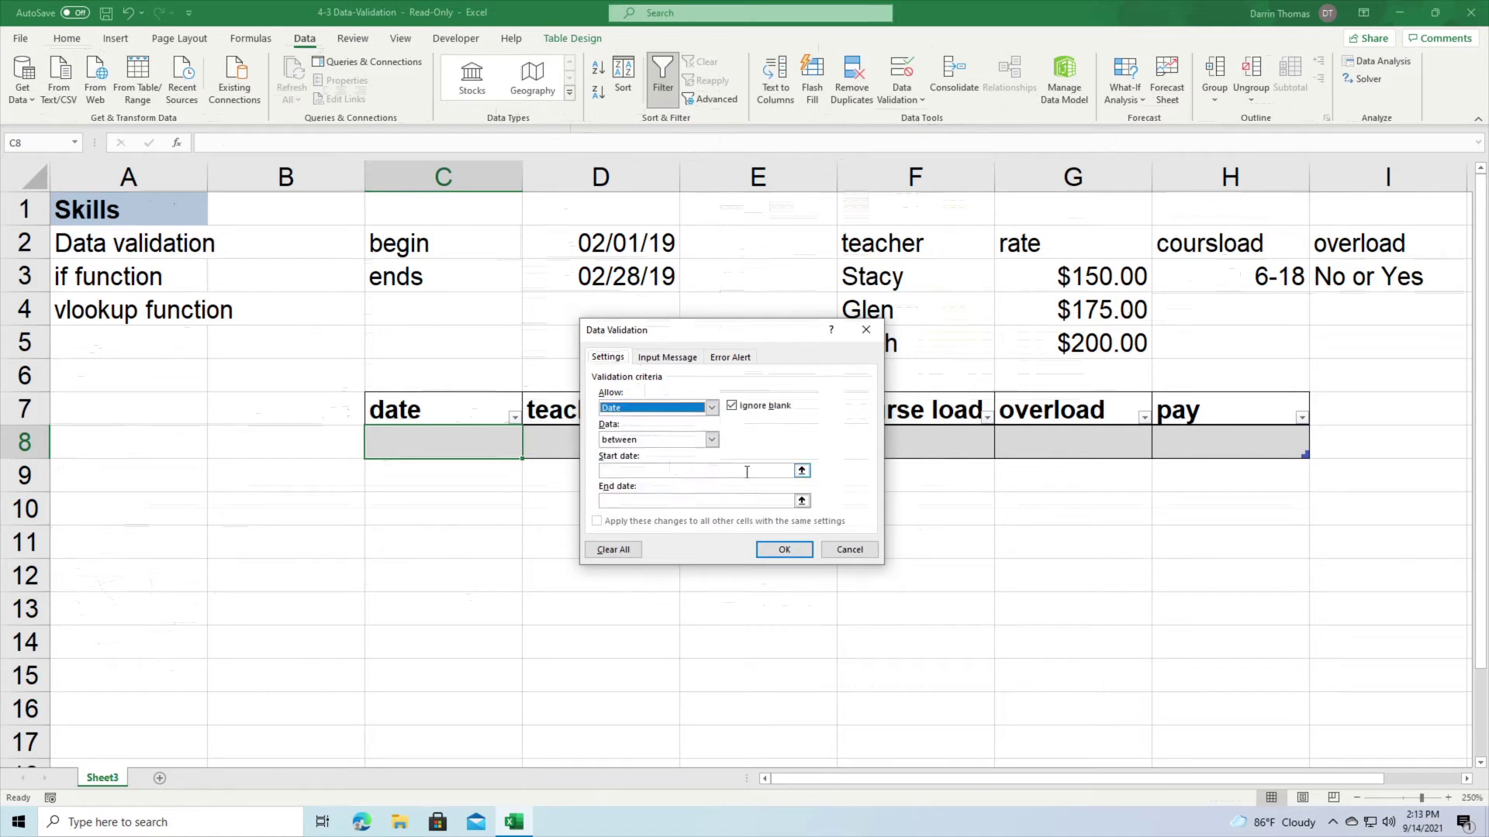
Limit the date rule to a start date of =$D$2 and an end date of =$D$3, and apply it.
left_click(802, 471)
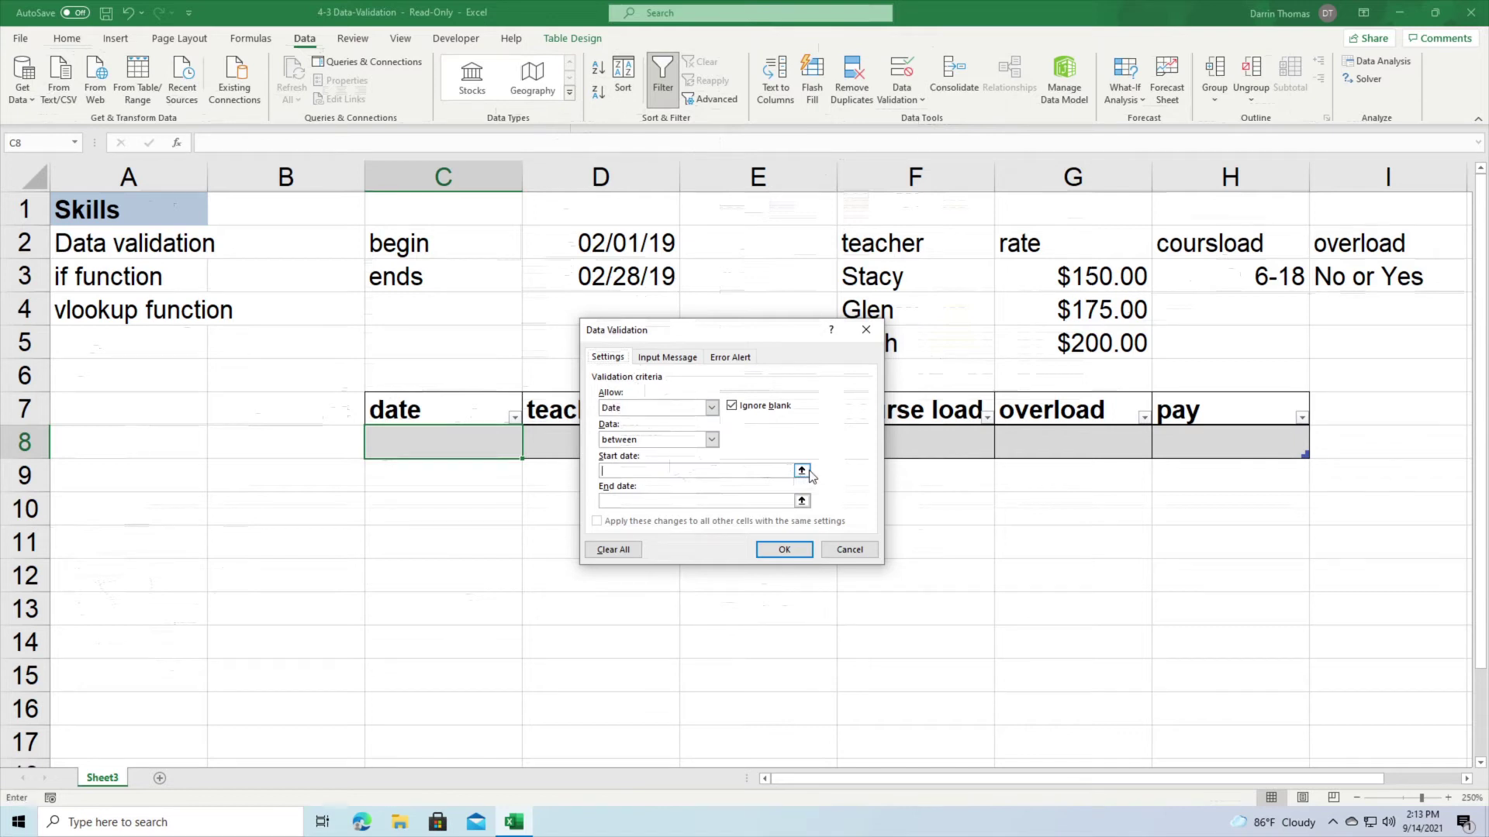
left_click(619, 243)
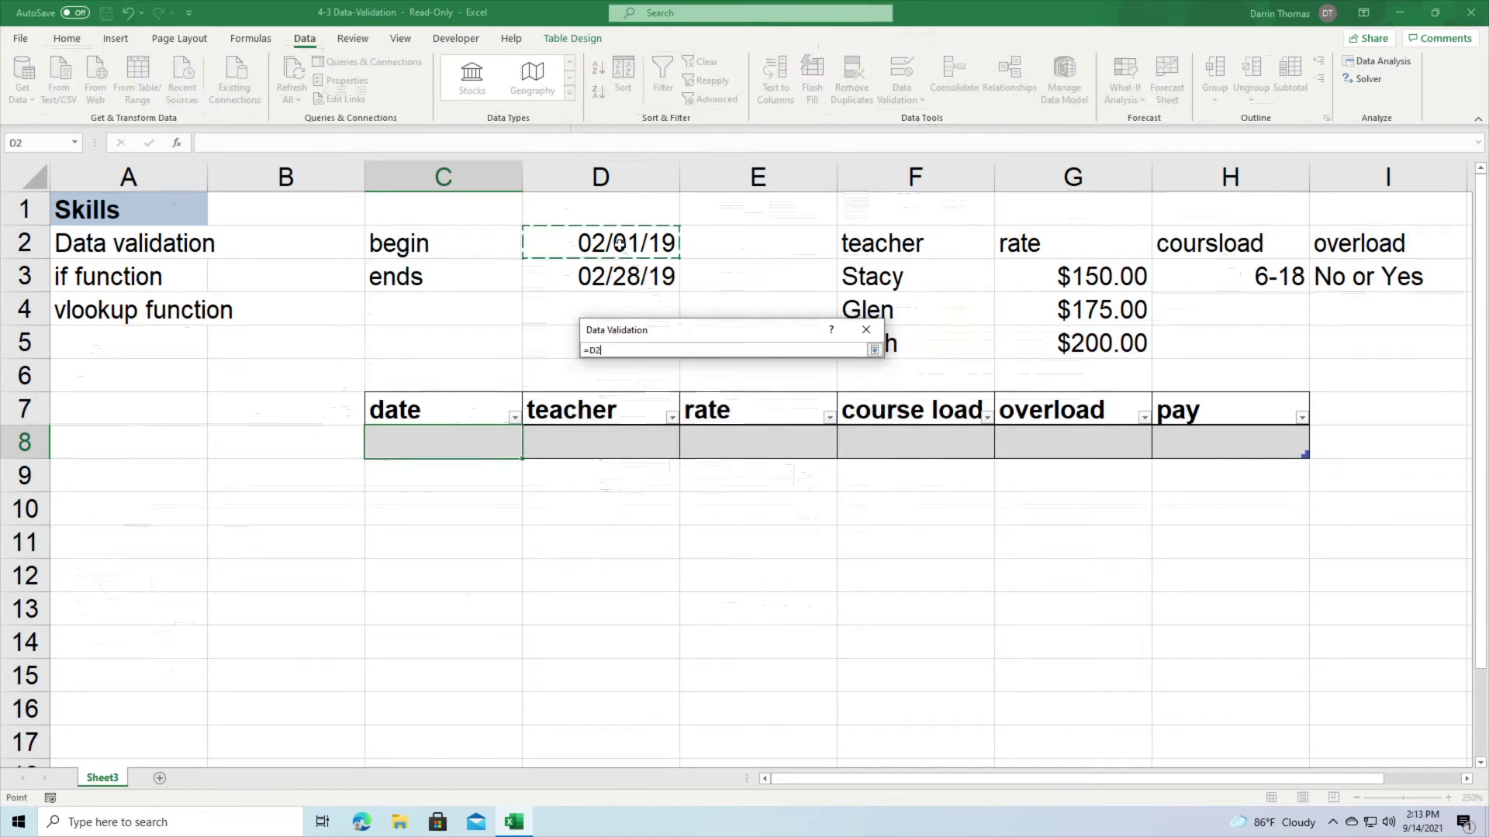
left_click(875, 349)
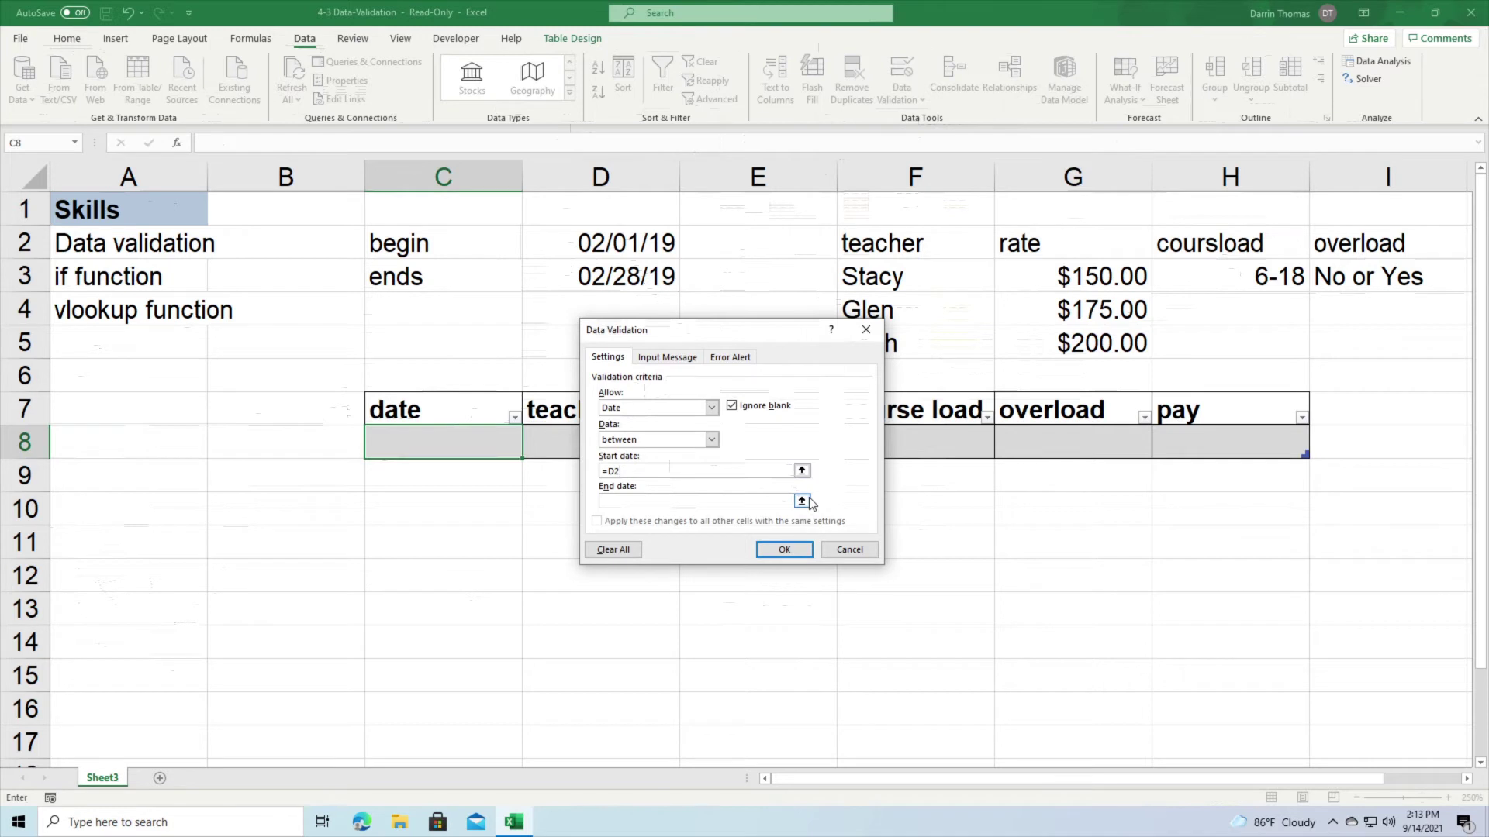
key("F4")
left_click(801, 501)
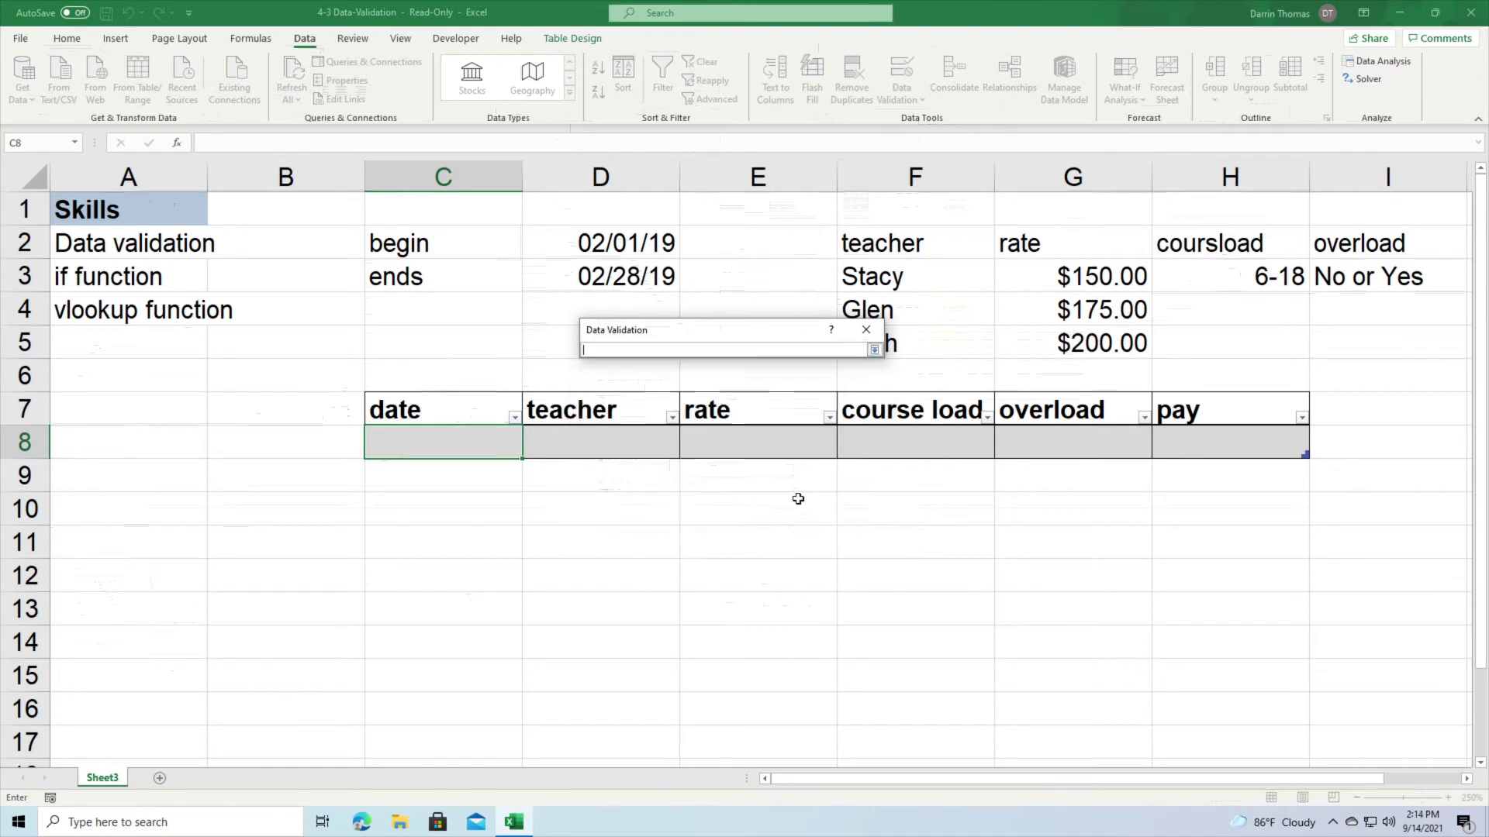
left_click(621, 272)
key("F4")
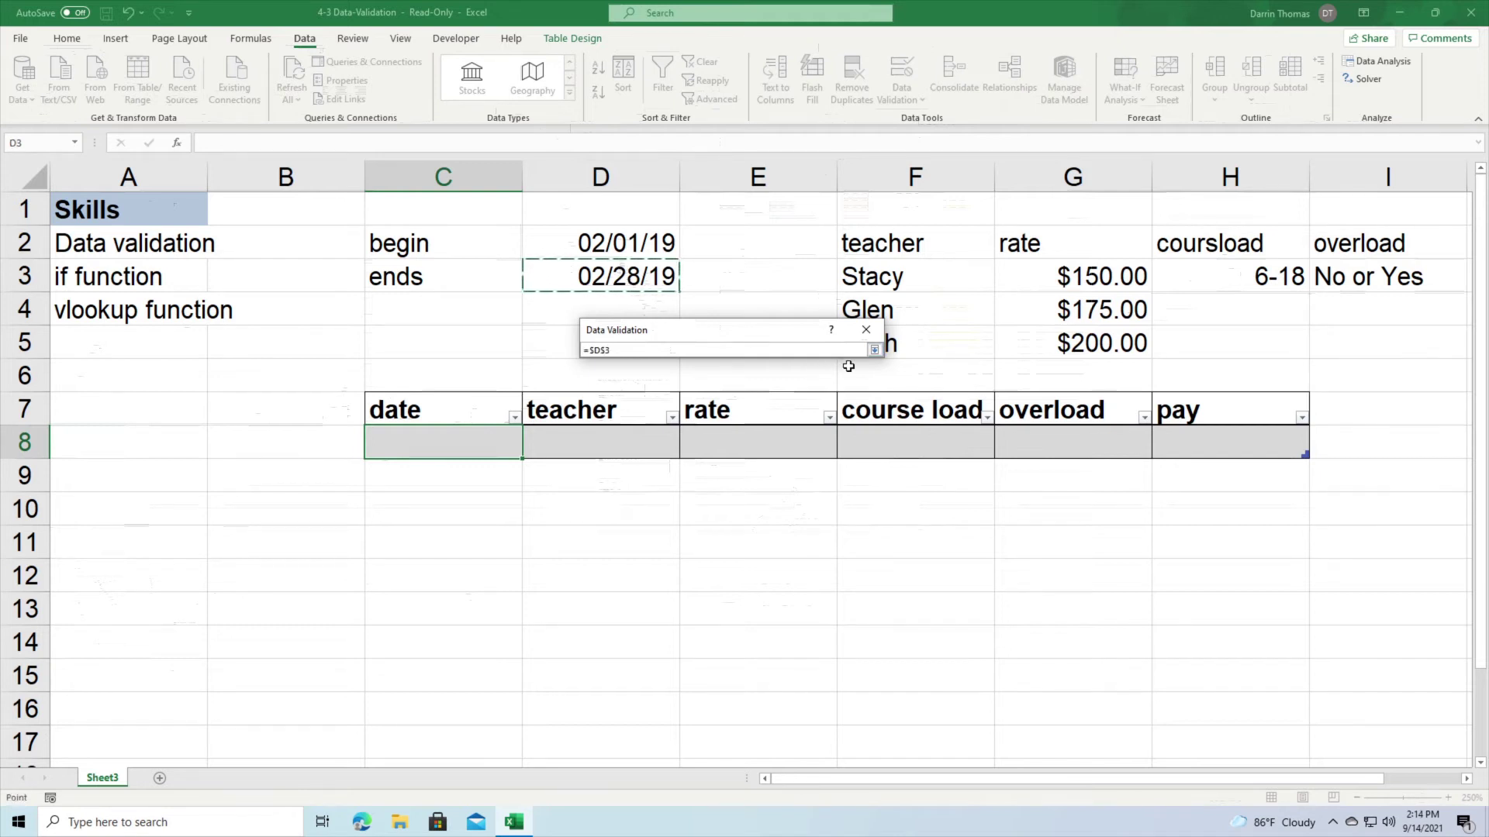
left_click(873, 351)
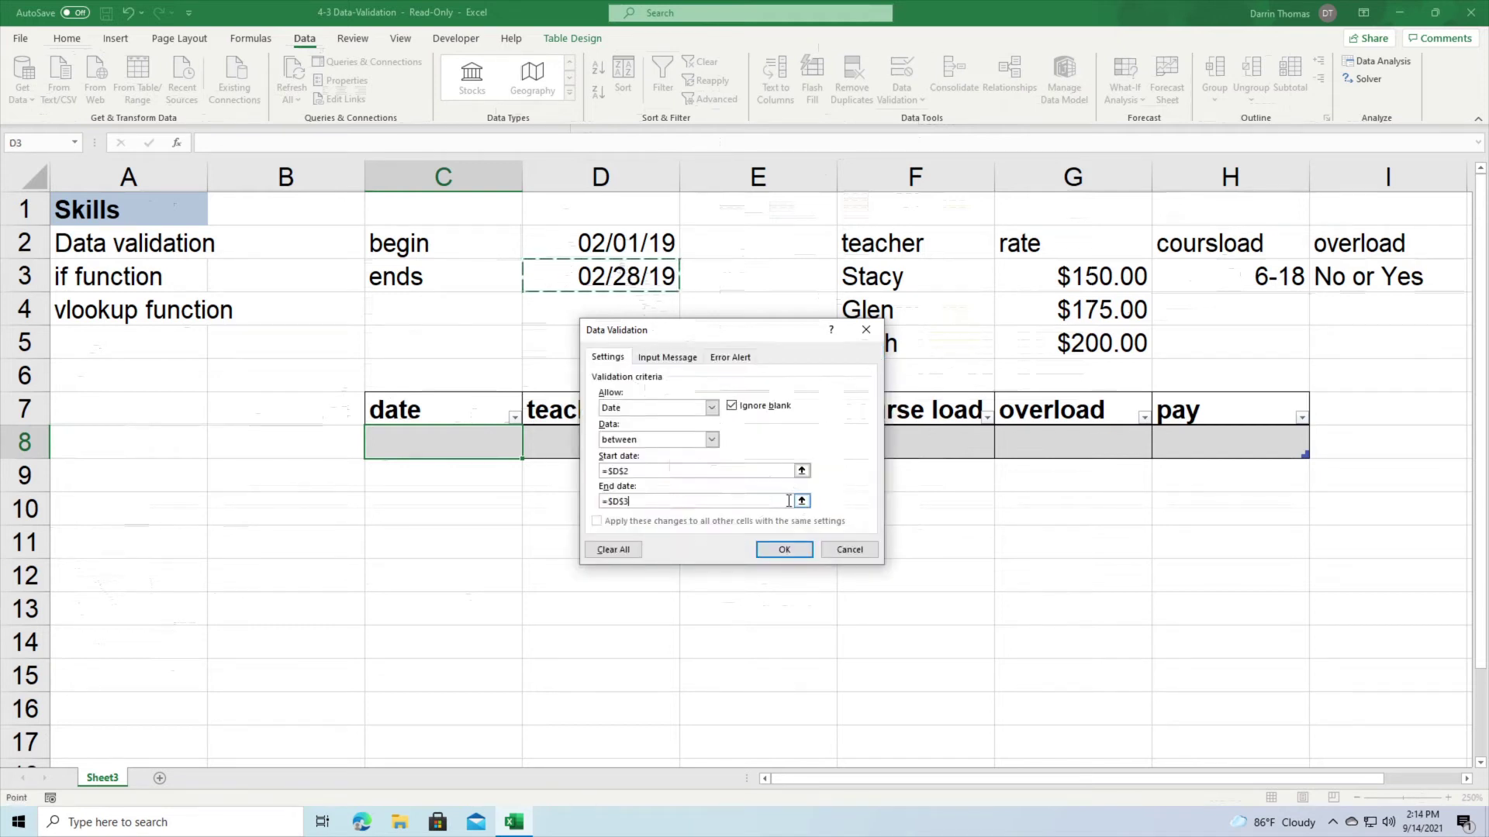
left_click(782, 549)
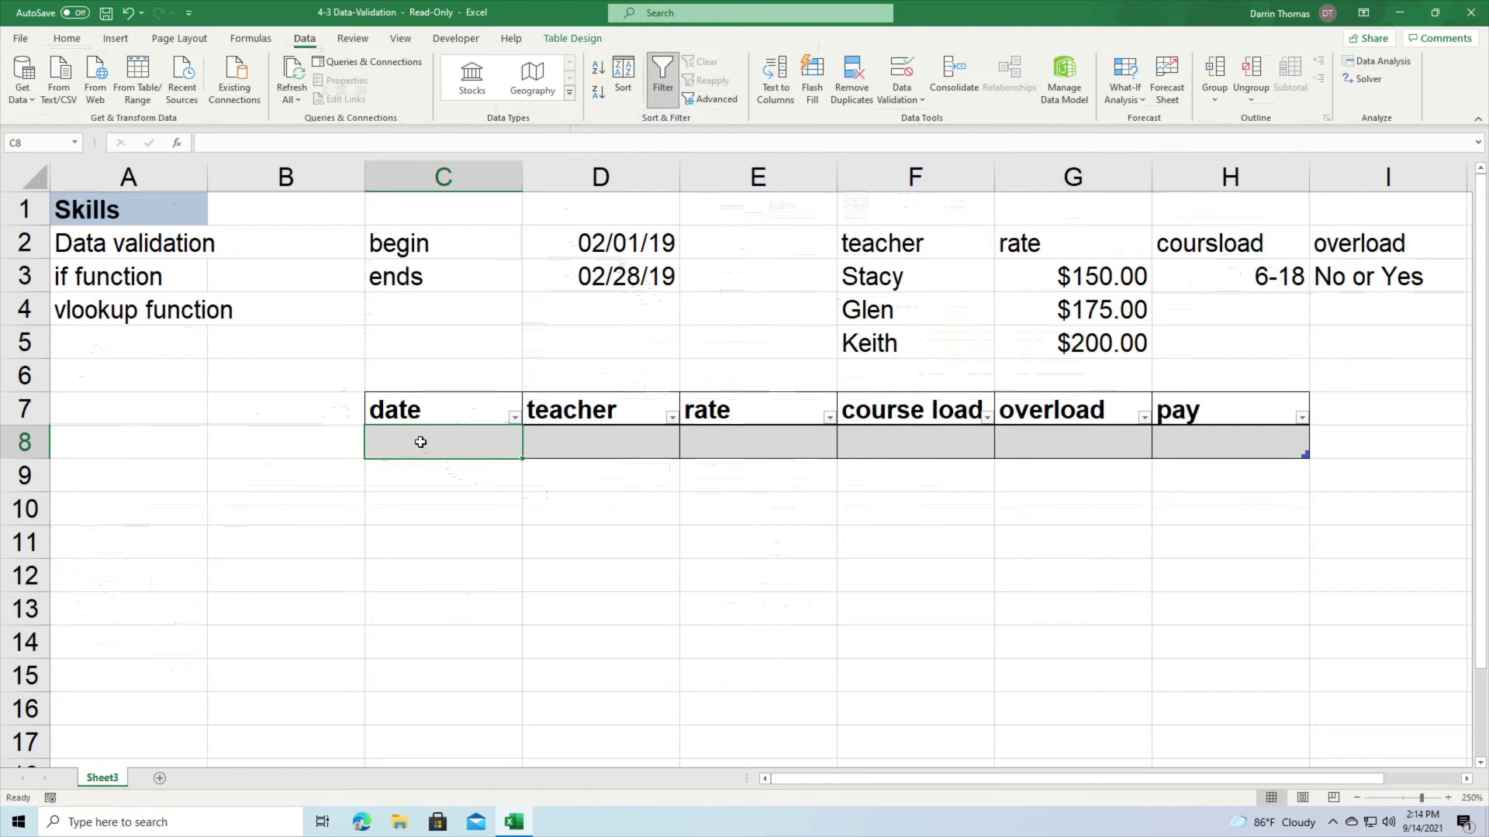
Try entering the out-of-range date 3/10/21 in date cell C8 to test the validation rule.
type("3/10")
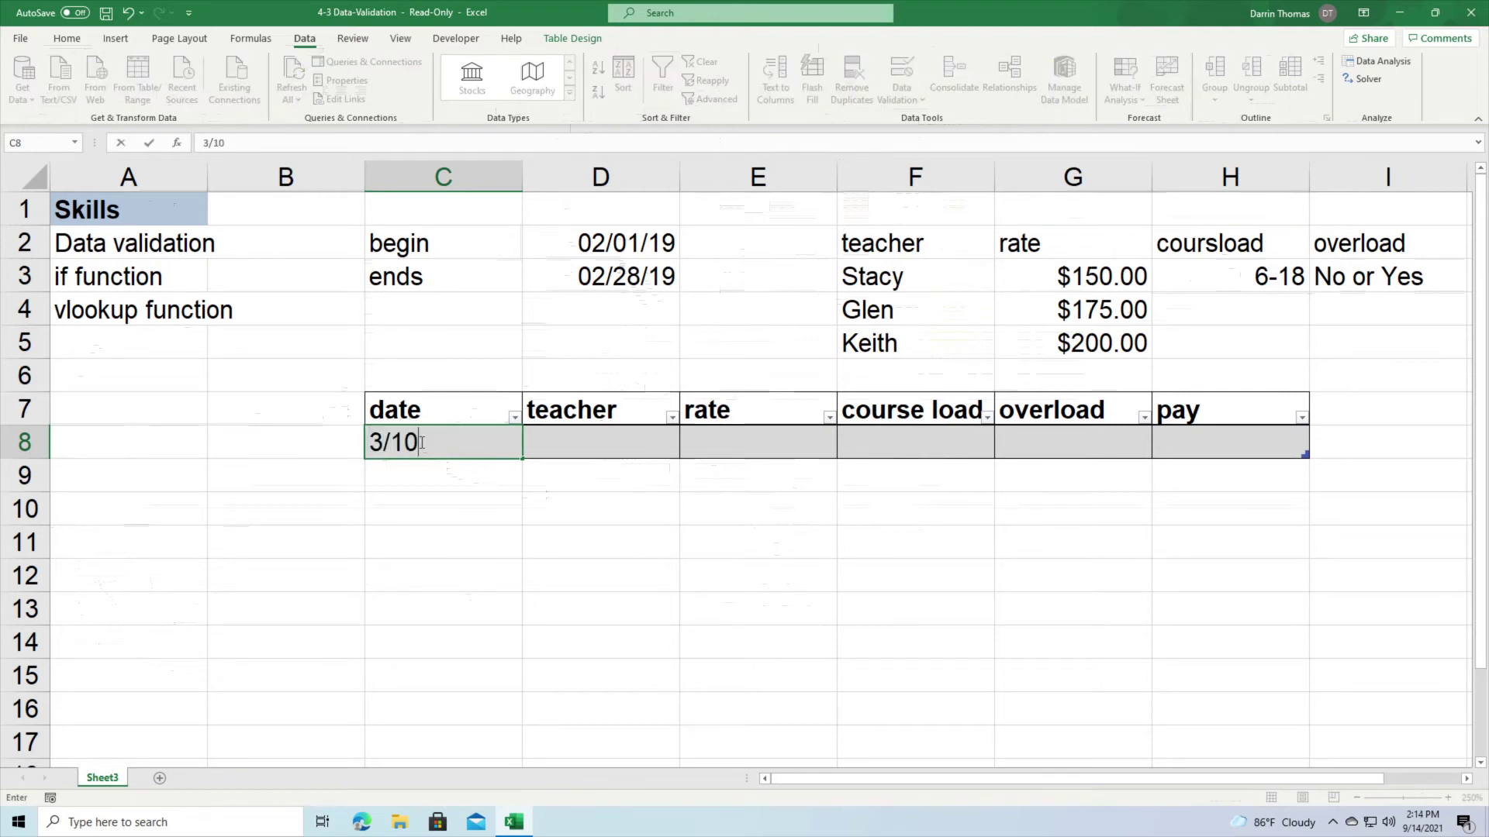
type("/21")
key("Return")
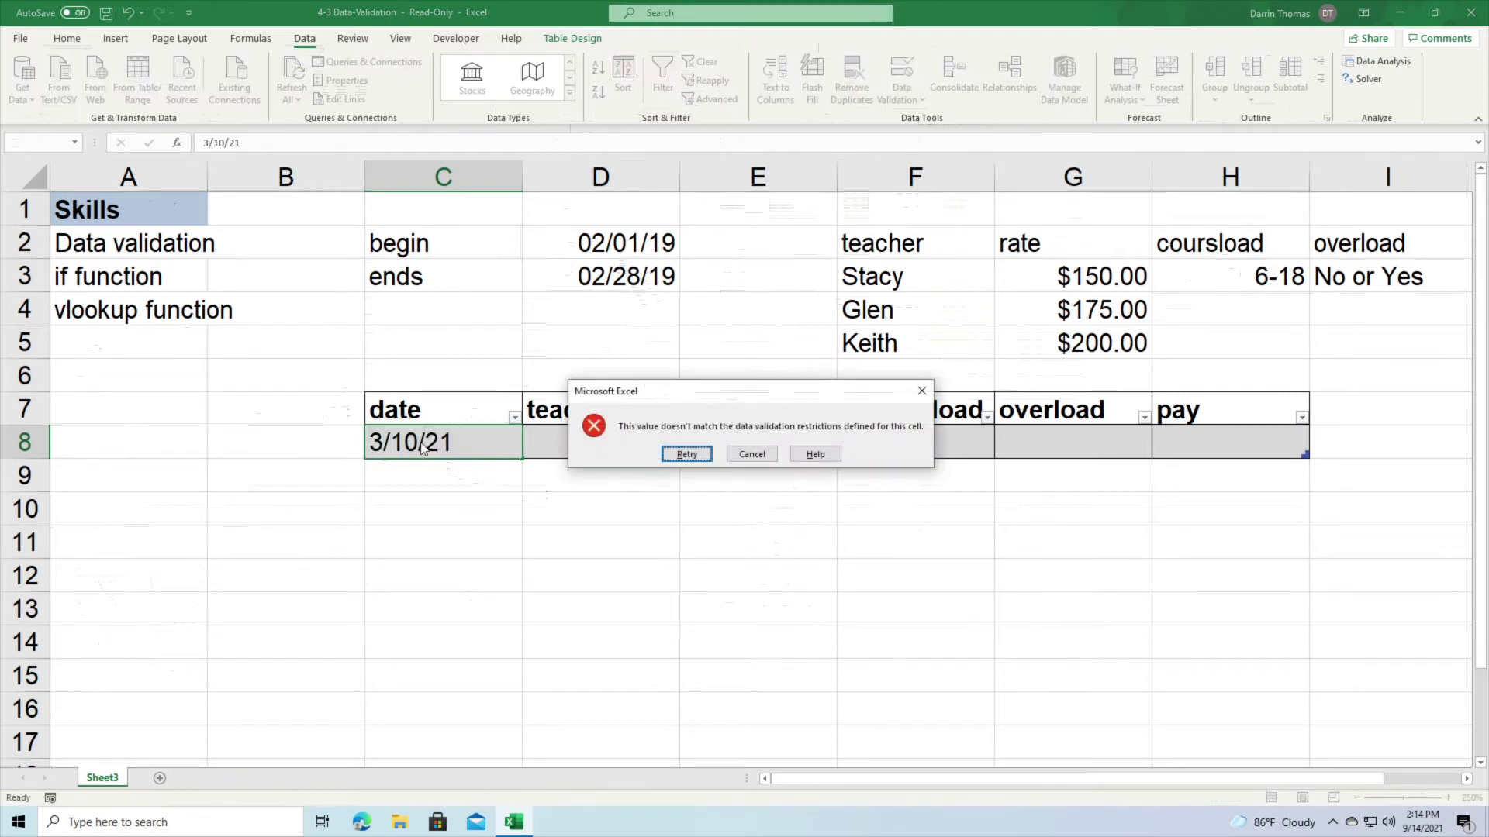
left_click(749, 454)
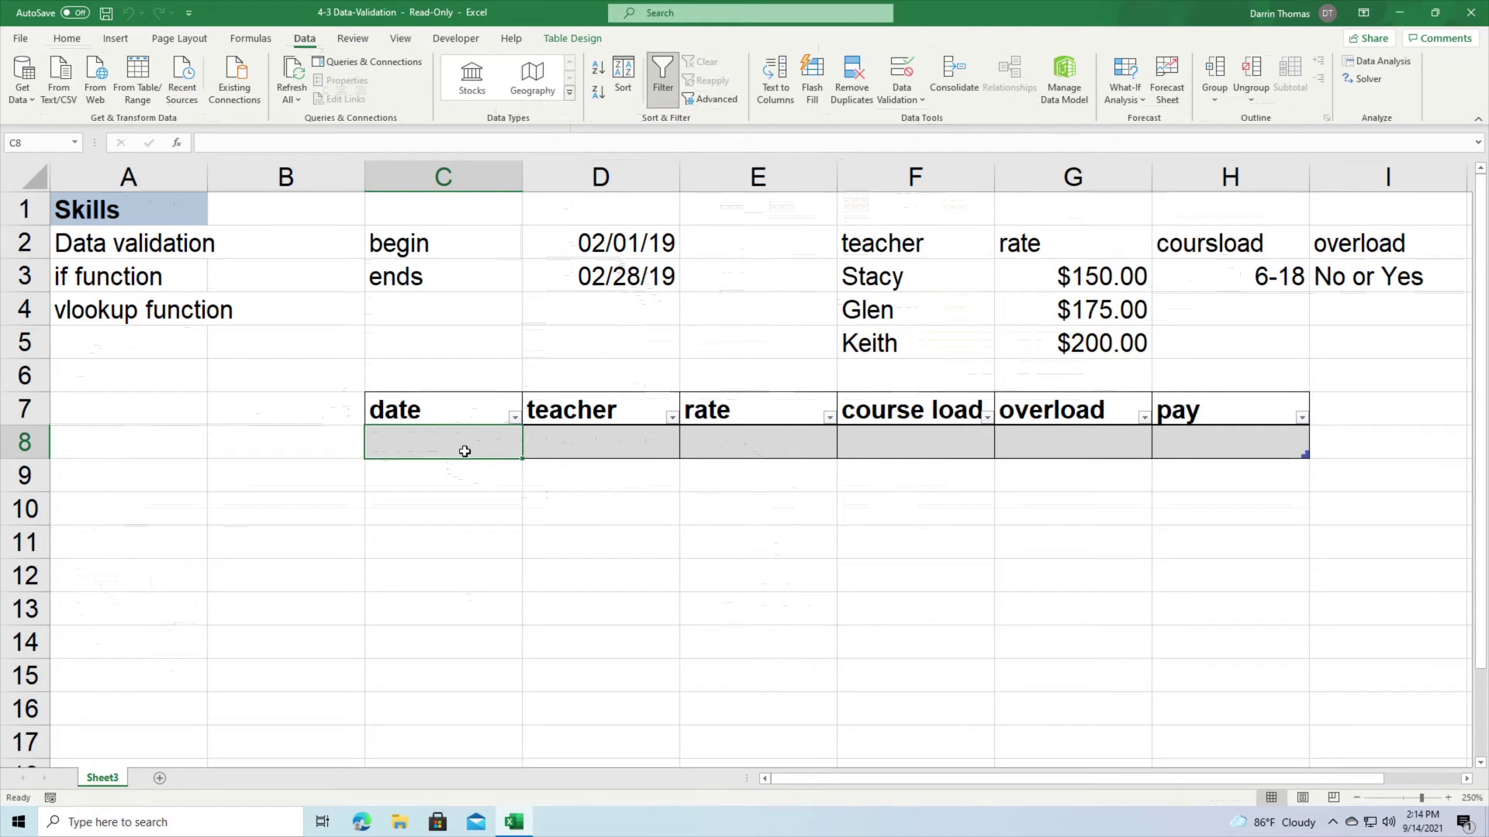
Enter the date 02/21/2019 in cell C8 of the date column.
type("02")
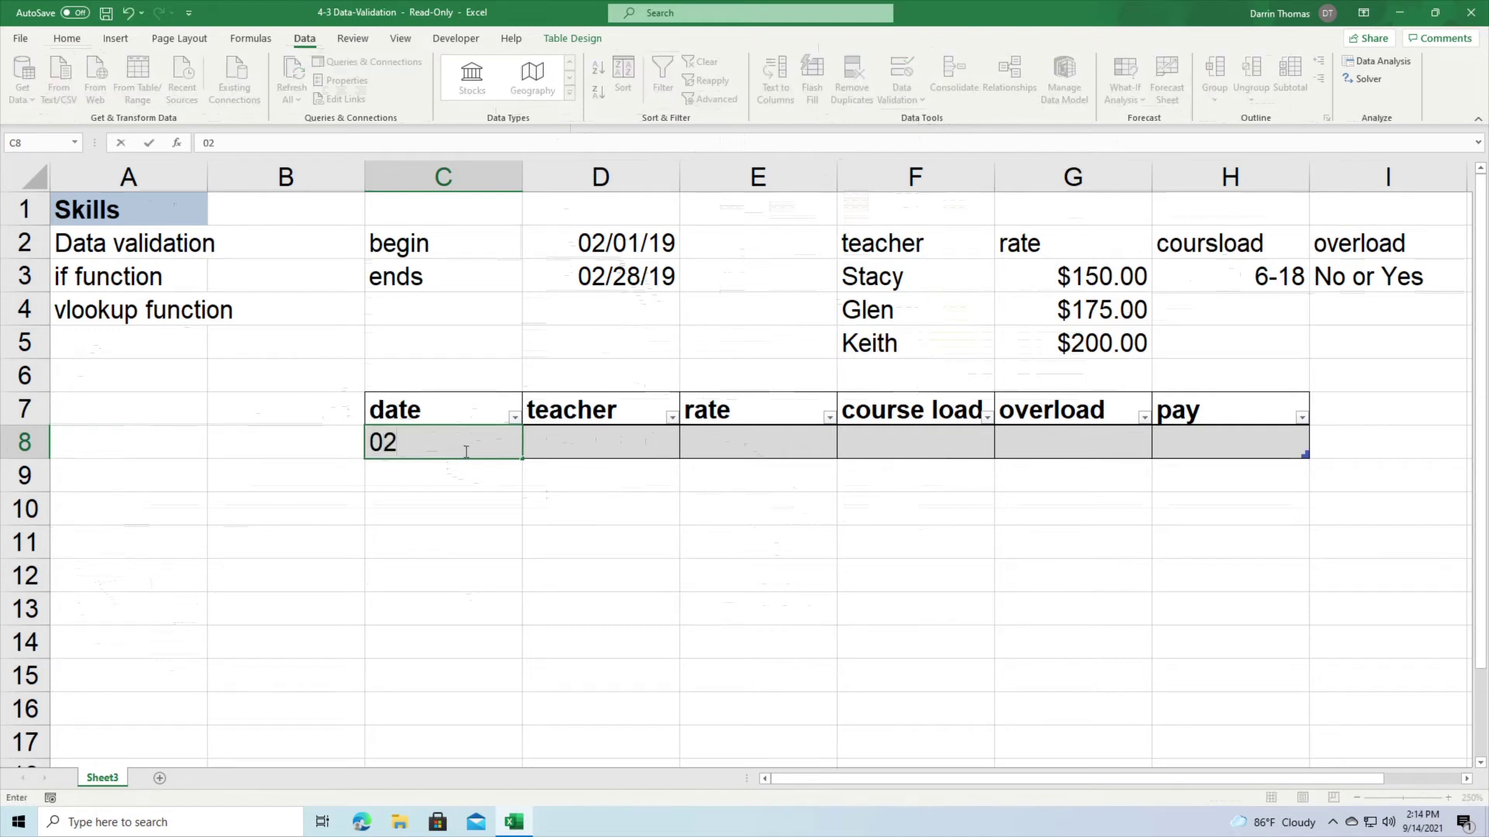
type("/21/2019")
key("Return")
Format the date cell C8 with the Short Date number format.
left_click(464, 450)
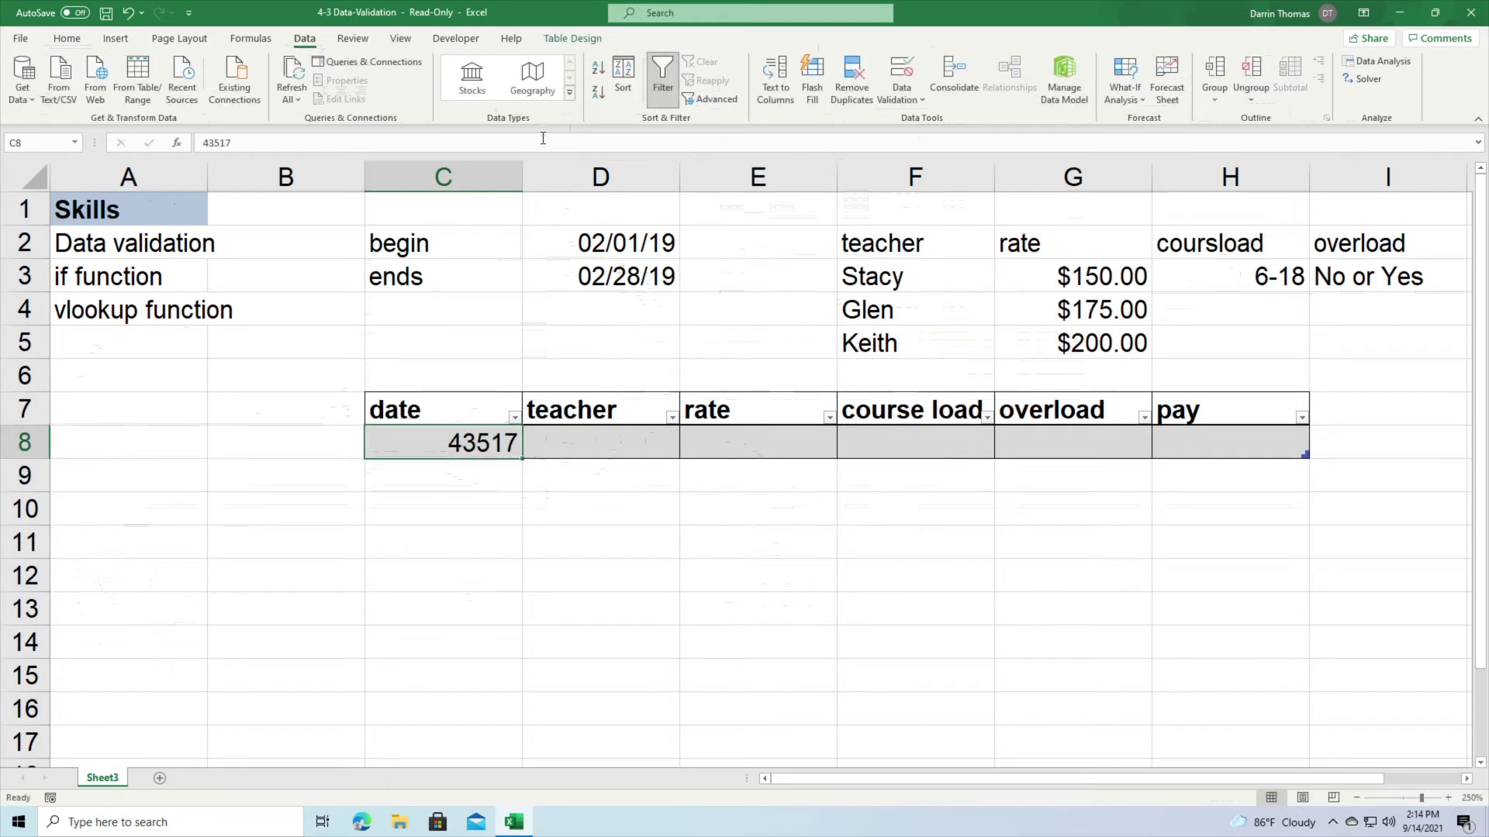
left_click(67, 40)
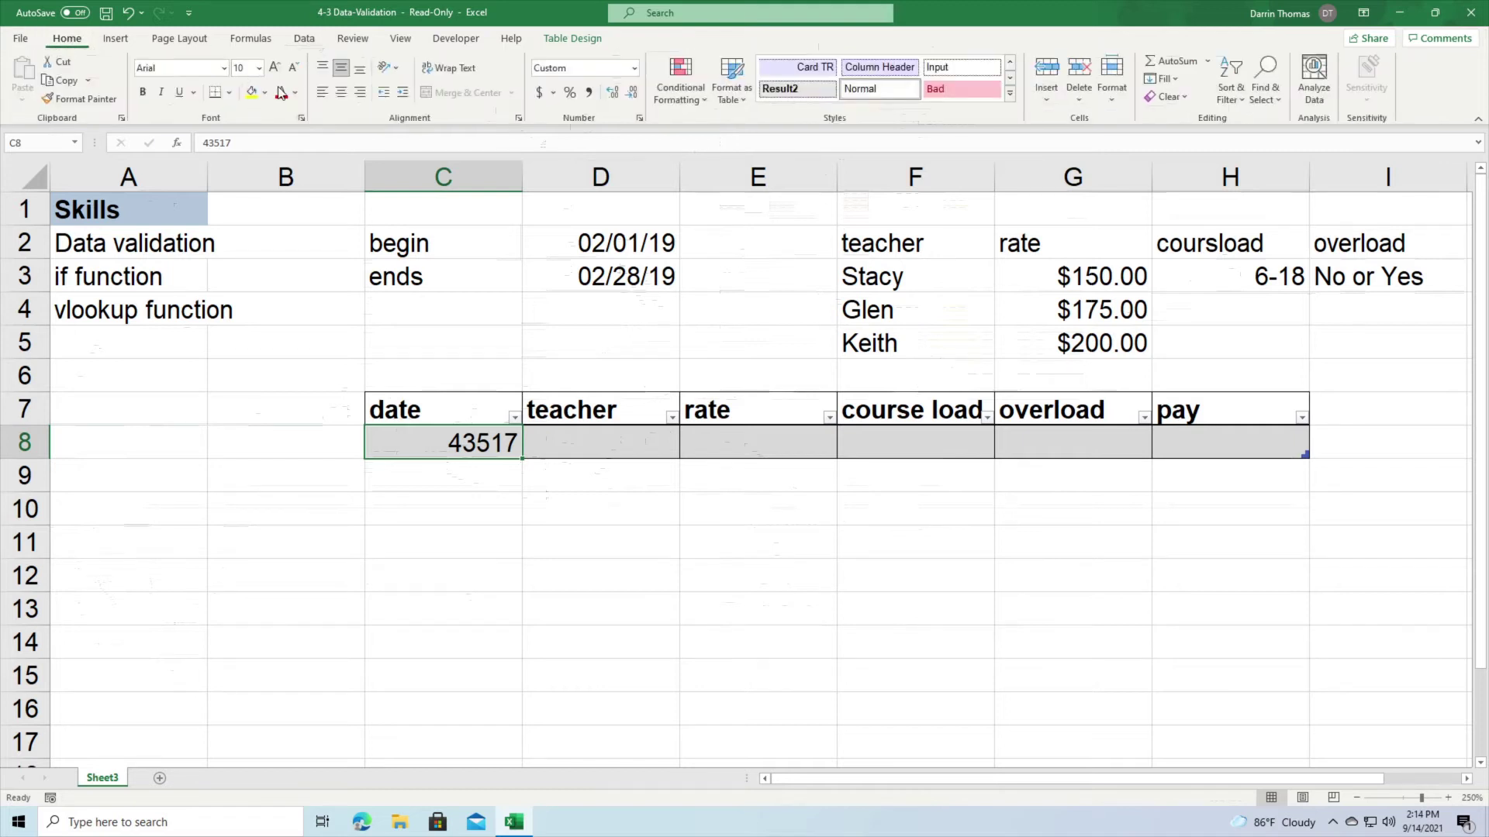
left_click(634, 68)
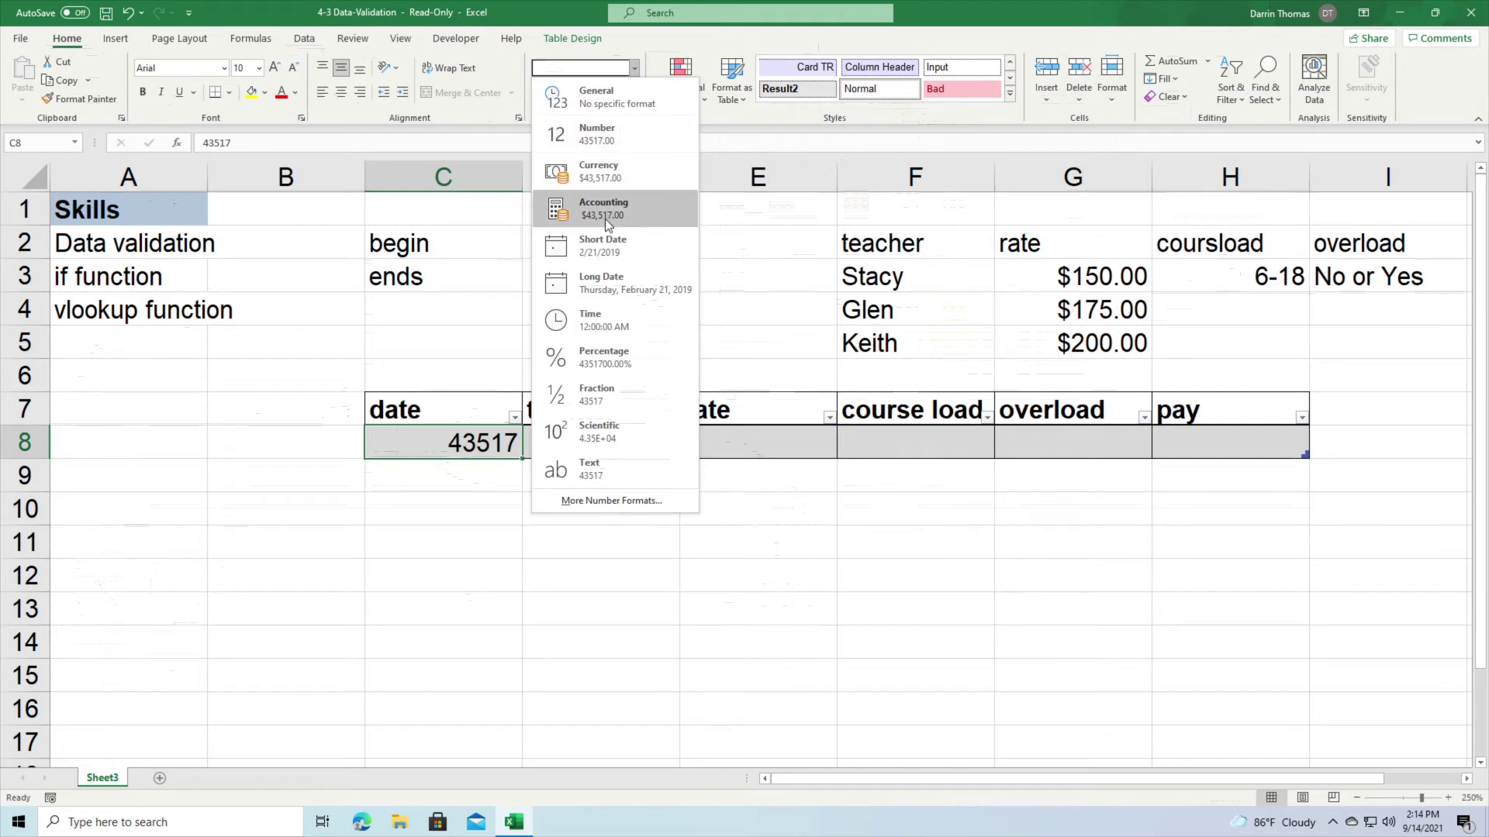
left_click(603, 254)
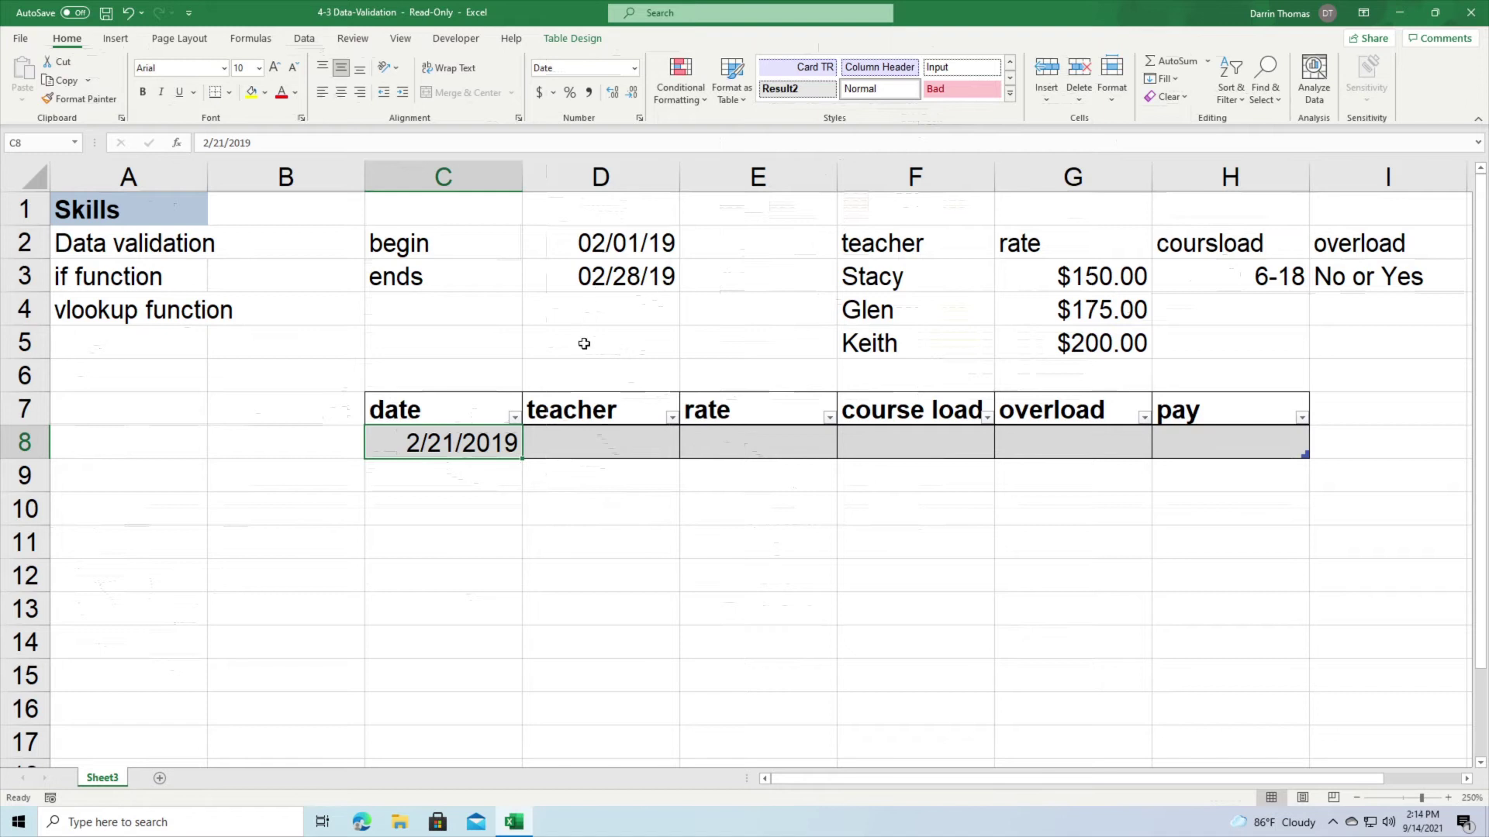
Restrict teacher cell D8 to a validation list with the source =$F$3:$F$5, and choose the first teacher from it.
left_click(569, 449)
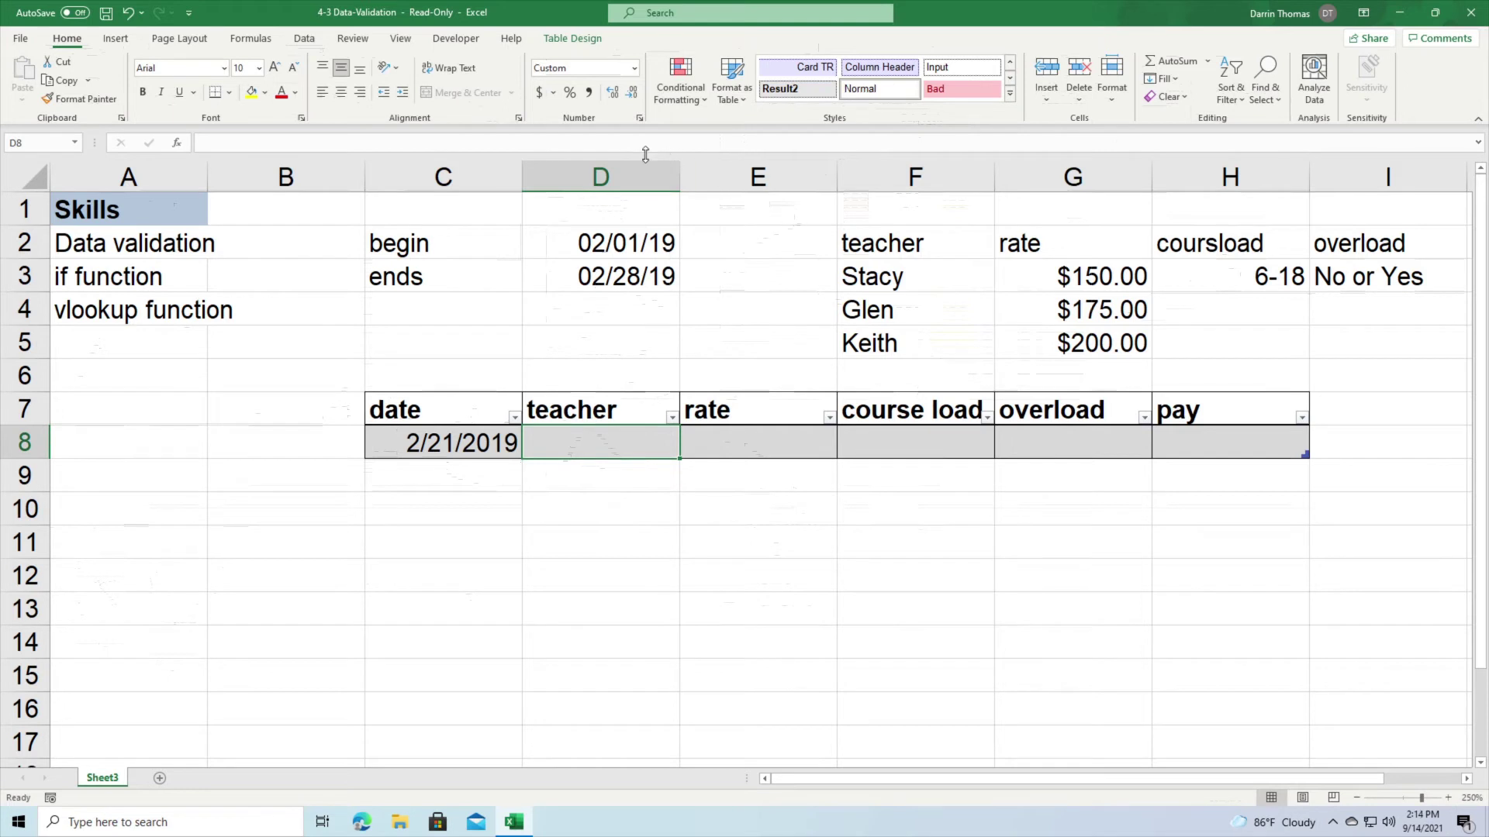
left_click(304, 39)
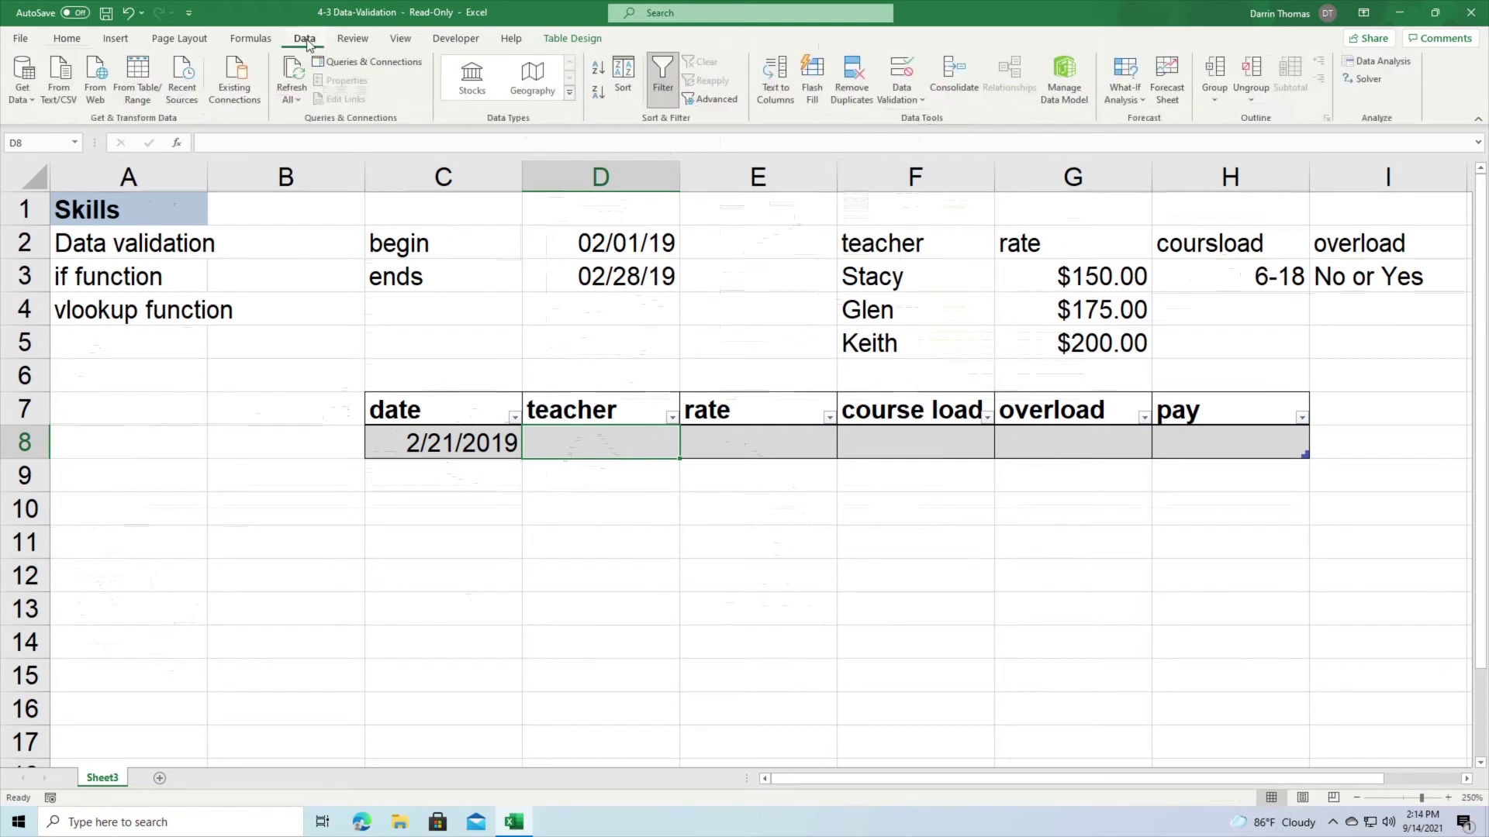
left_click(899, 74)
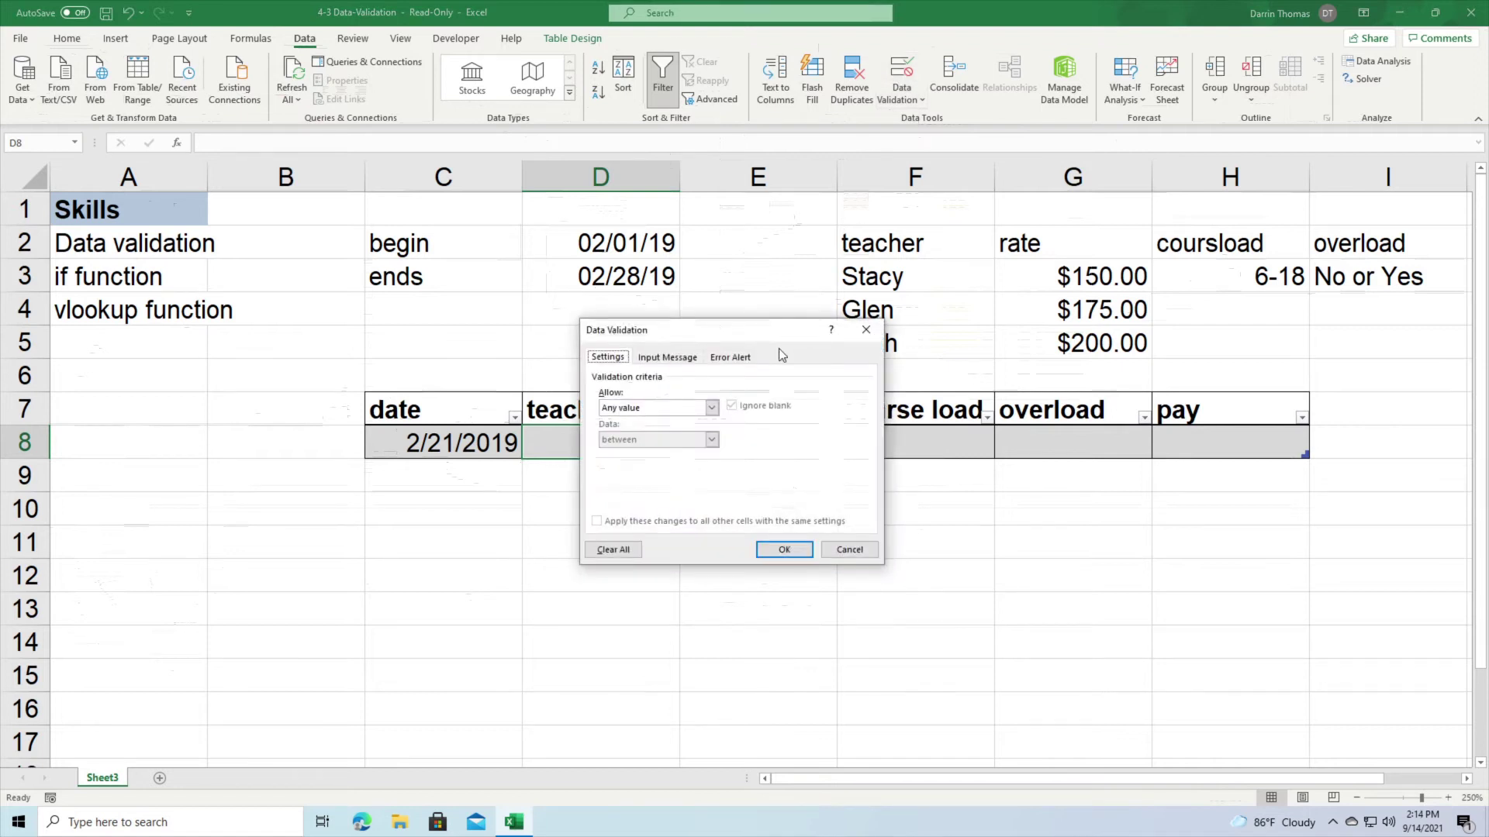
left_click(711, 410)
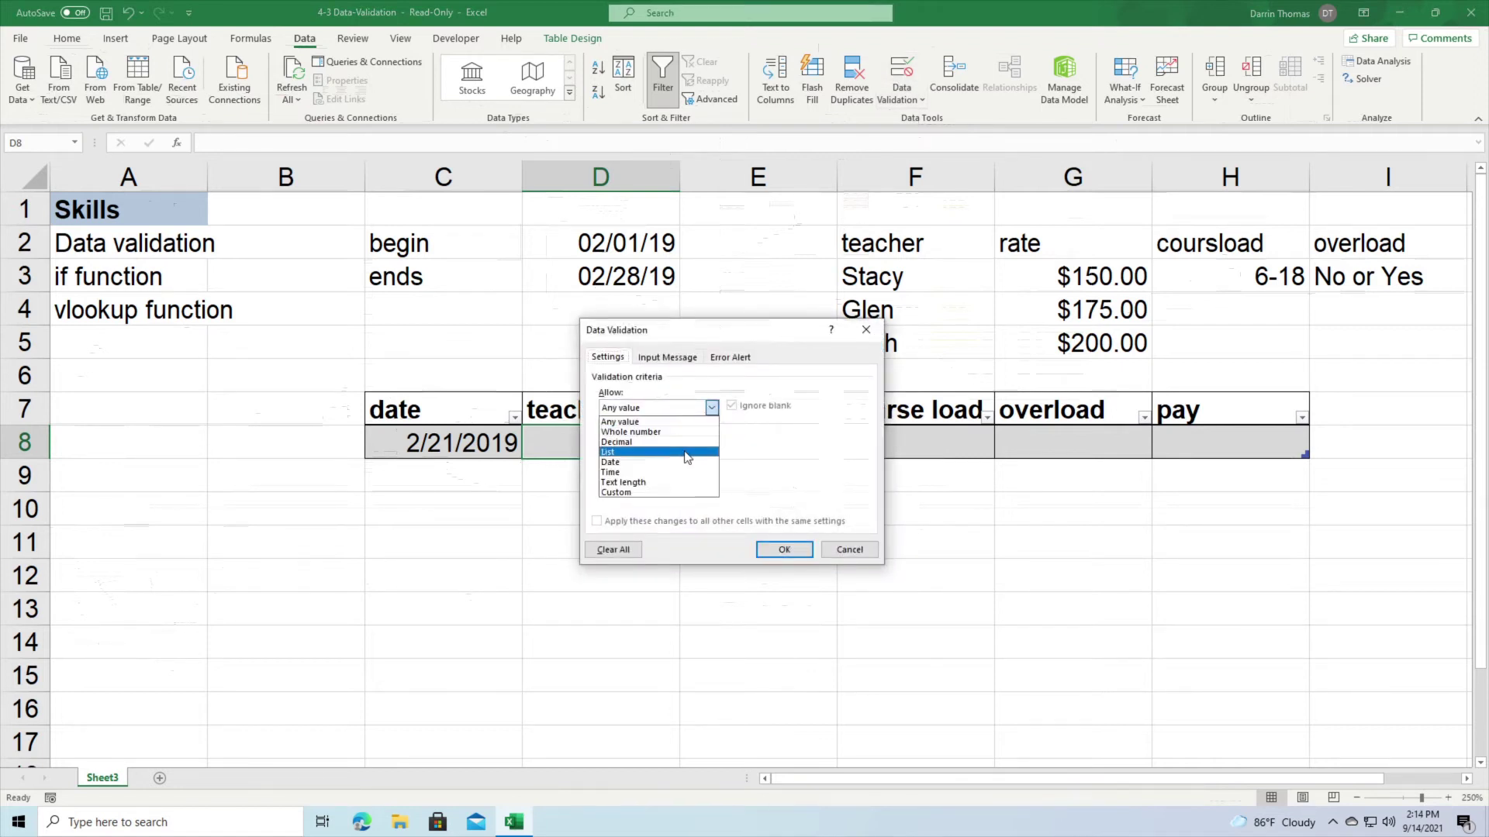
left_click(613, 452)
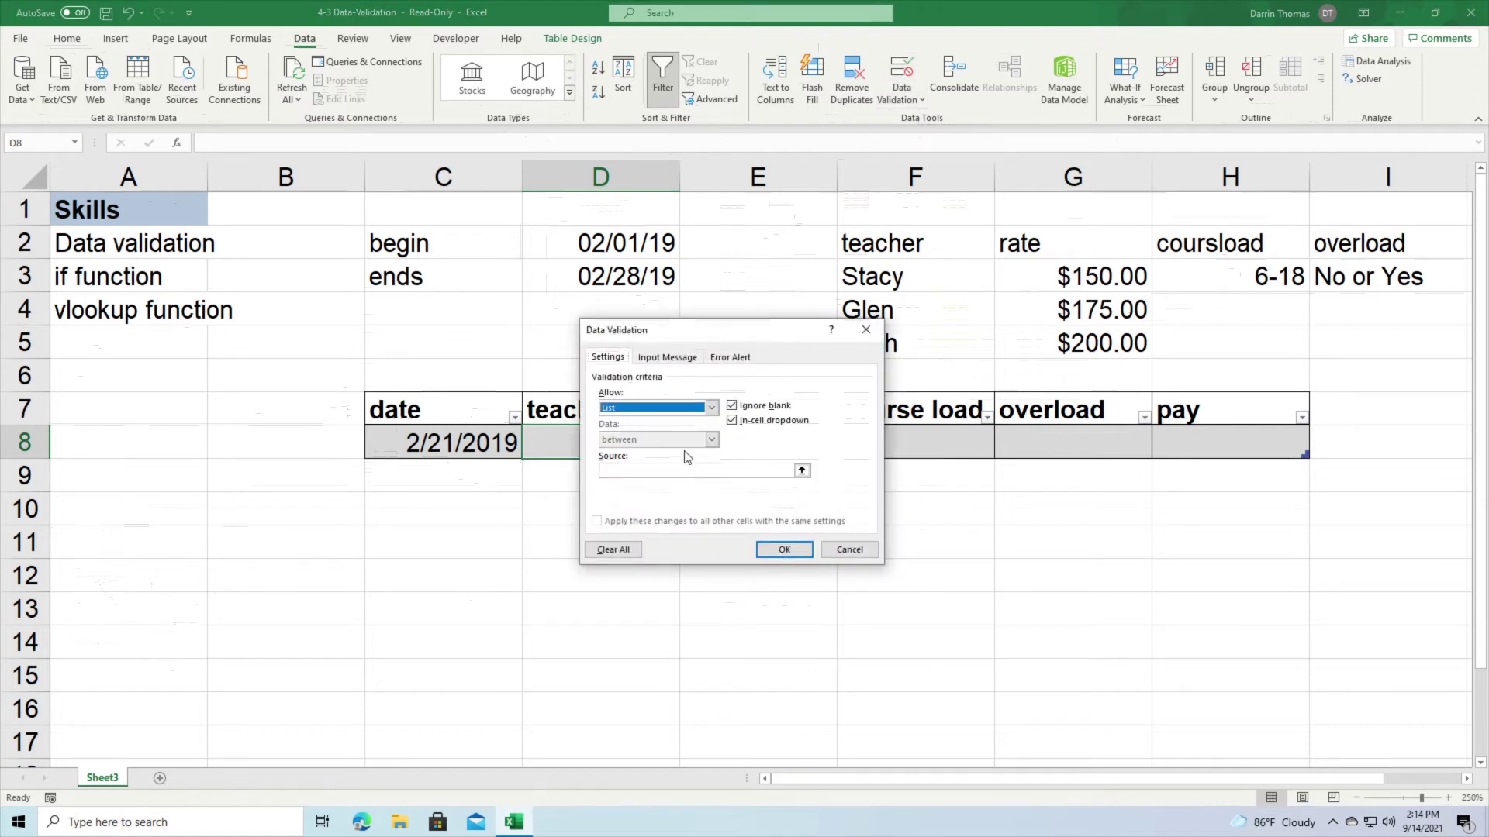
left_click(801, 470)
left_click_drag(935, 280, 930, 341)
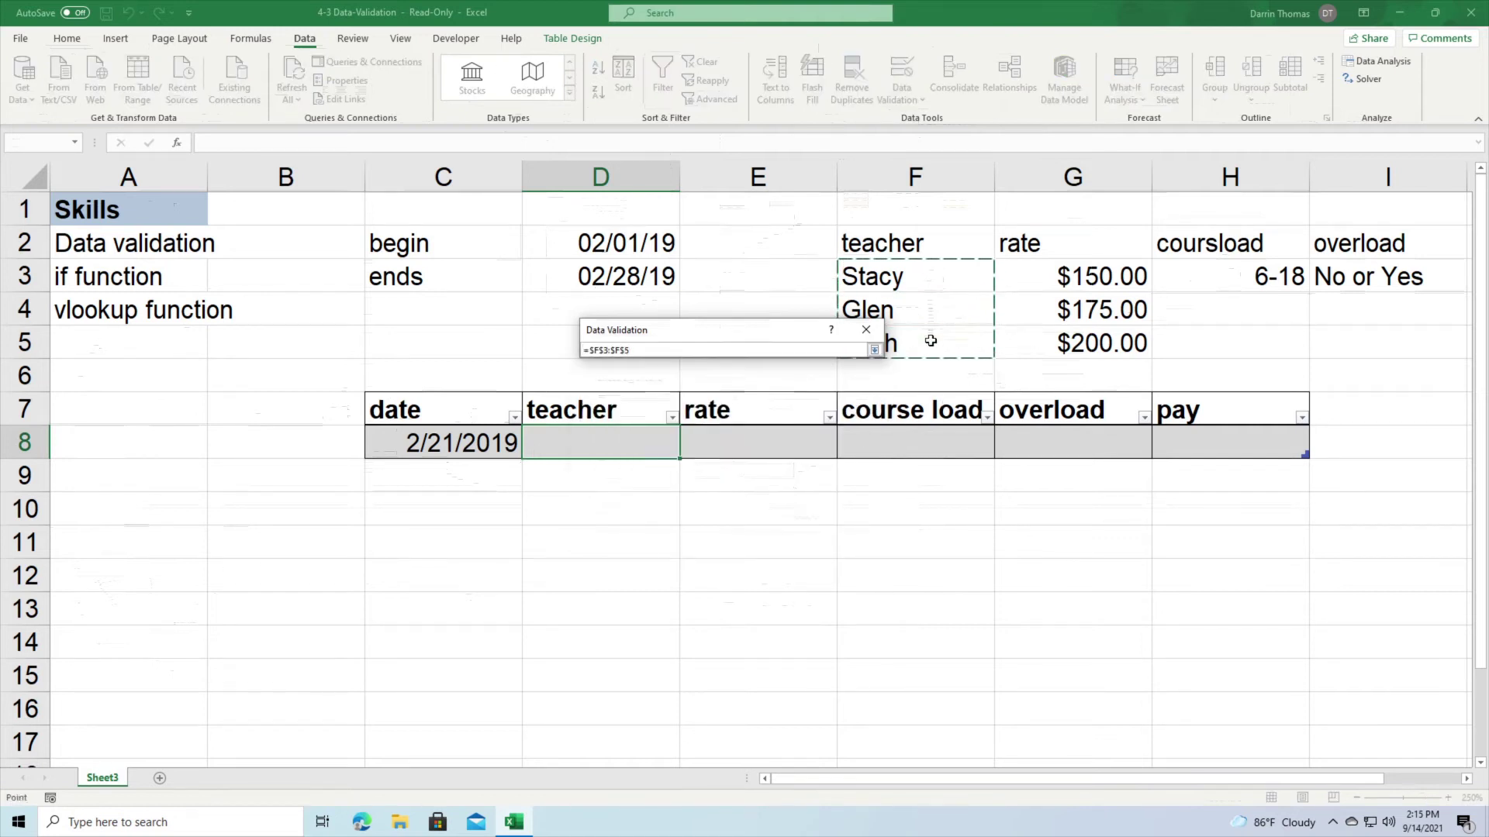
left_click(874, 350)
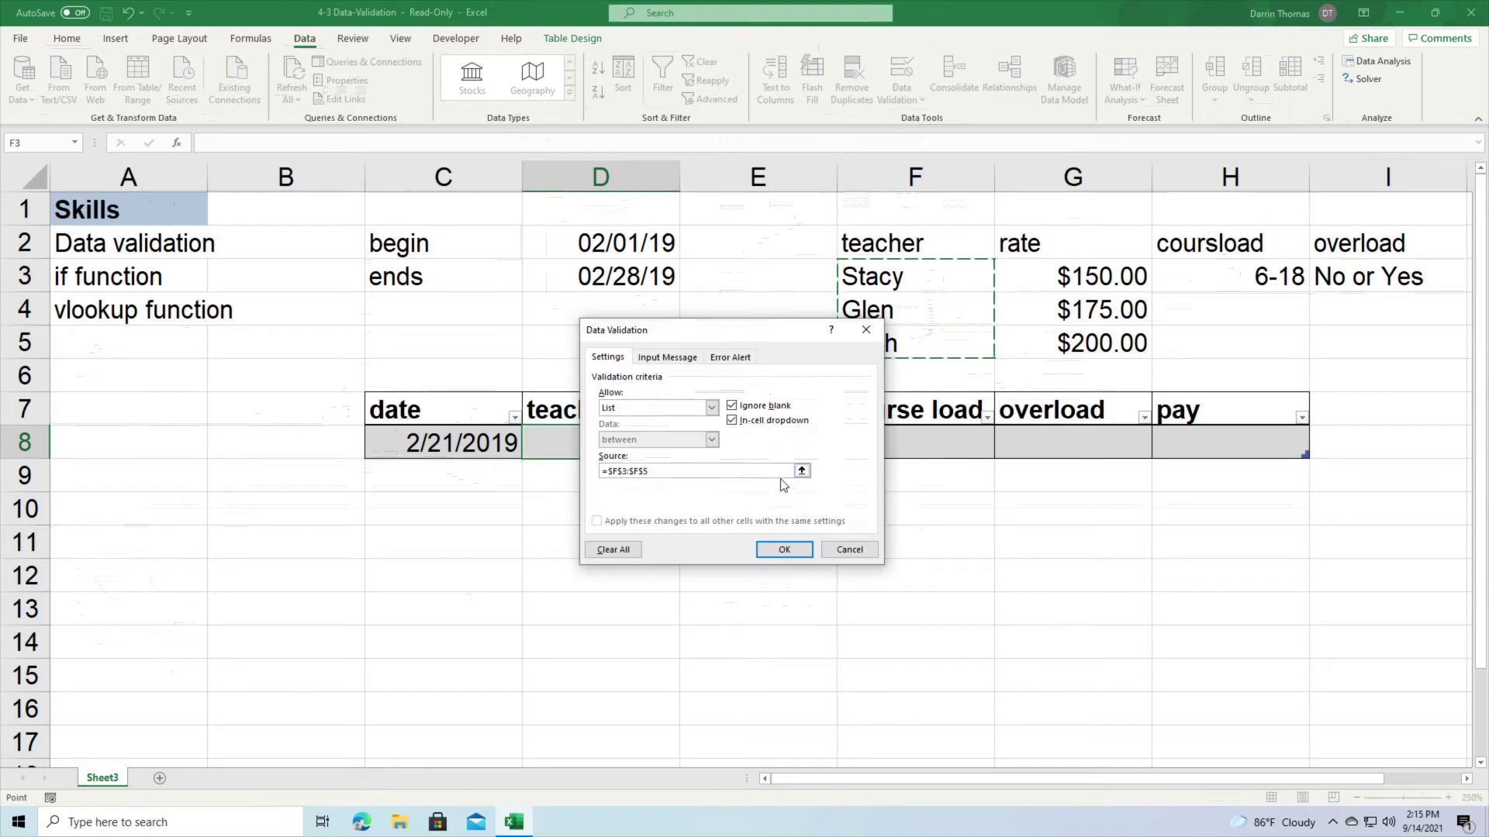
left_click(777, 550)
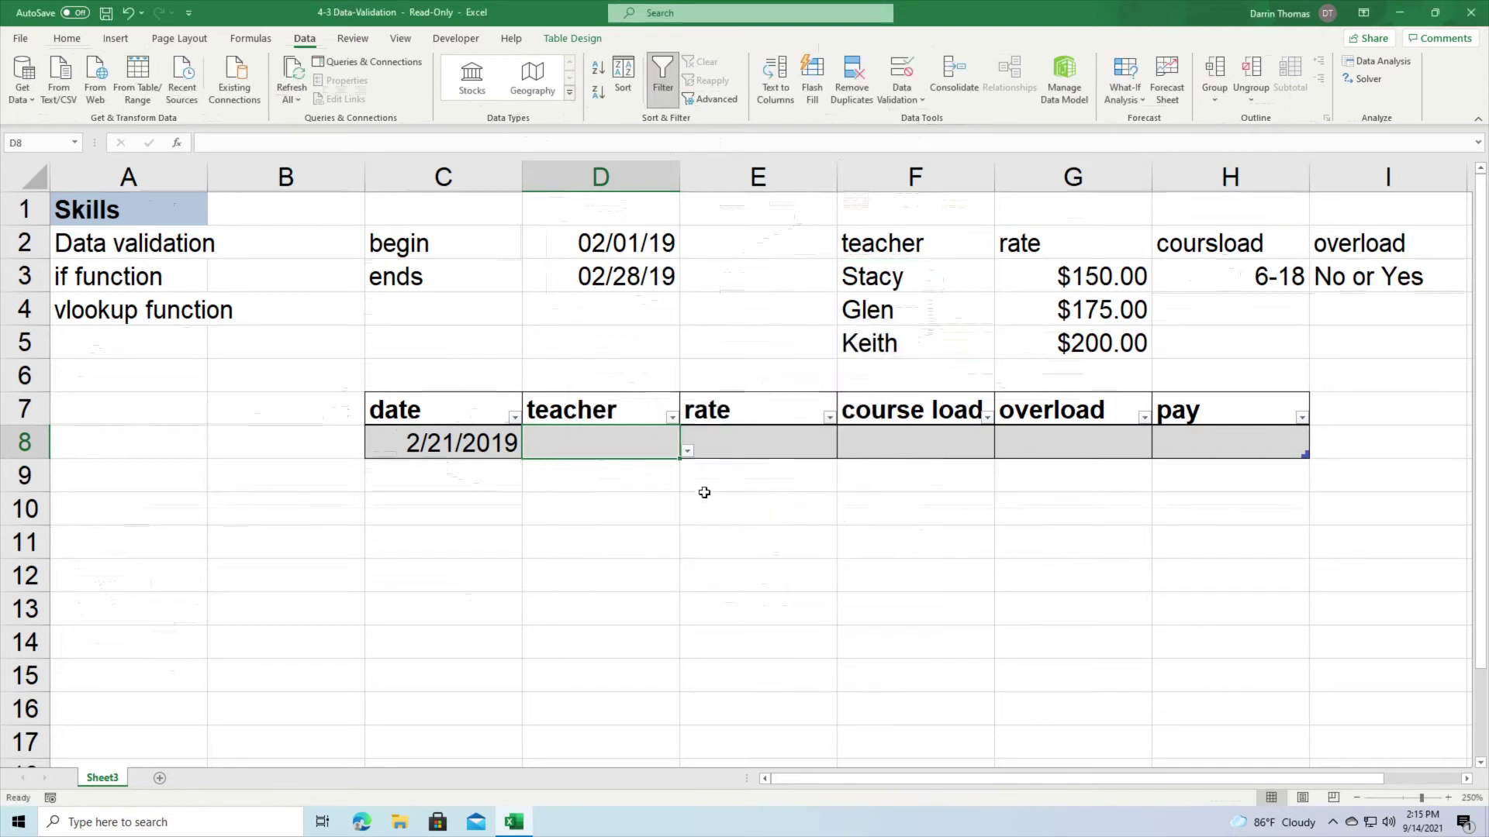
left_click(687, 452)
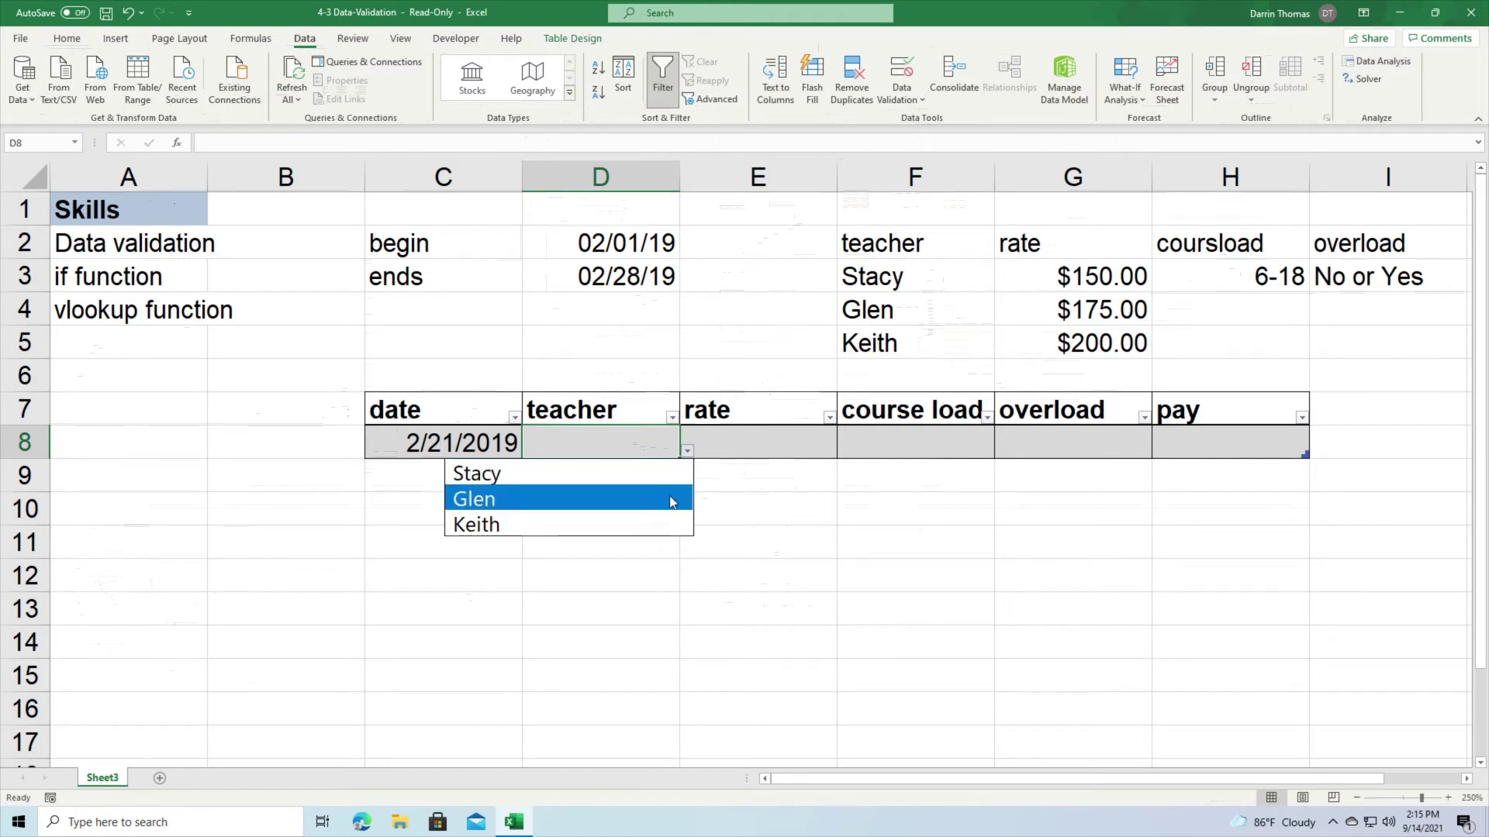
left_click(575, 470)
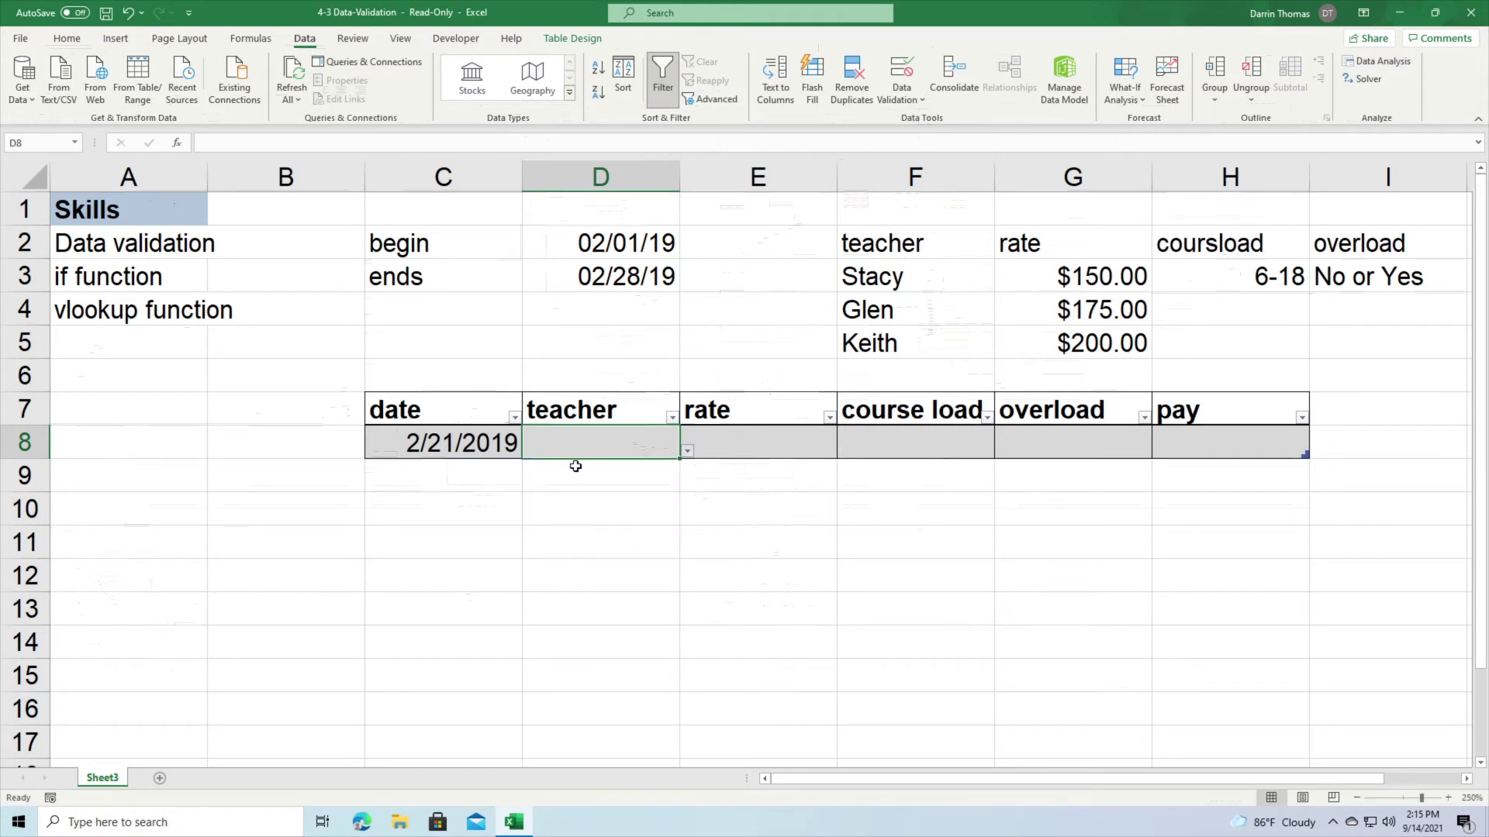
left_click(785, 445)
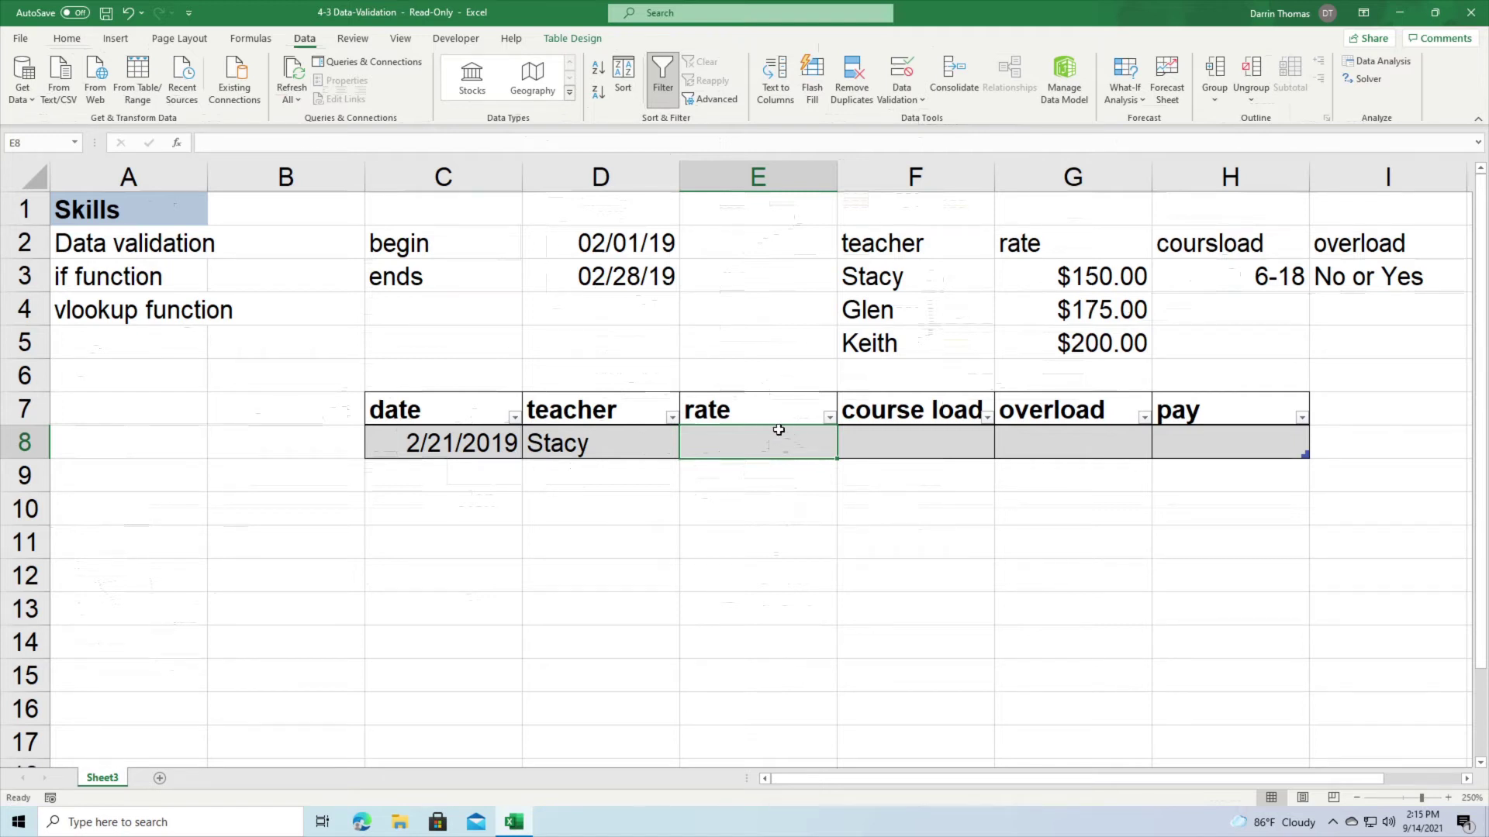
double_click(743, 439)
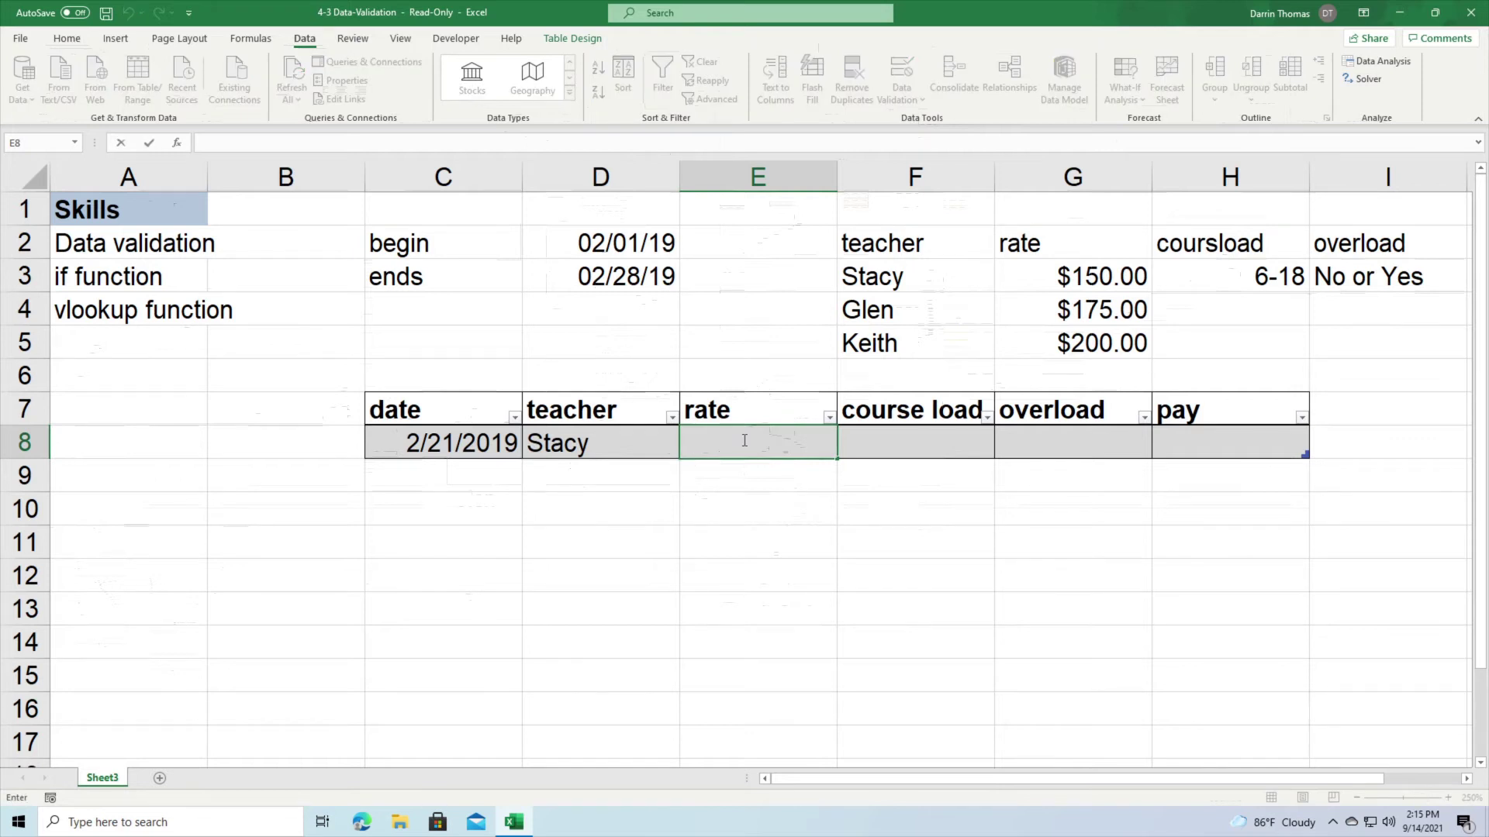
type("=vlookup")
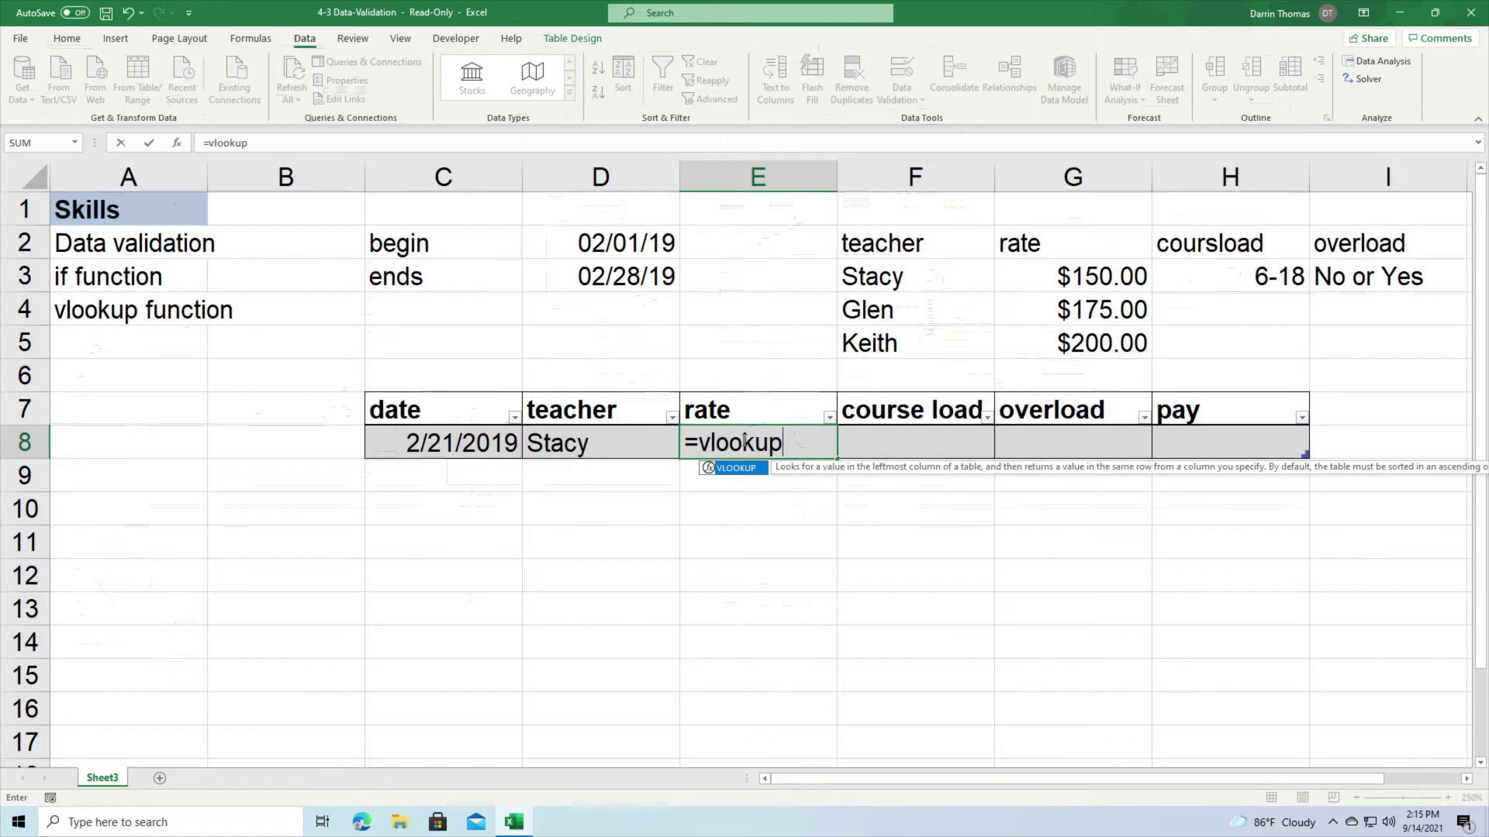
type("(")
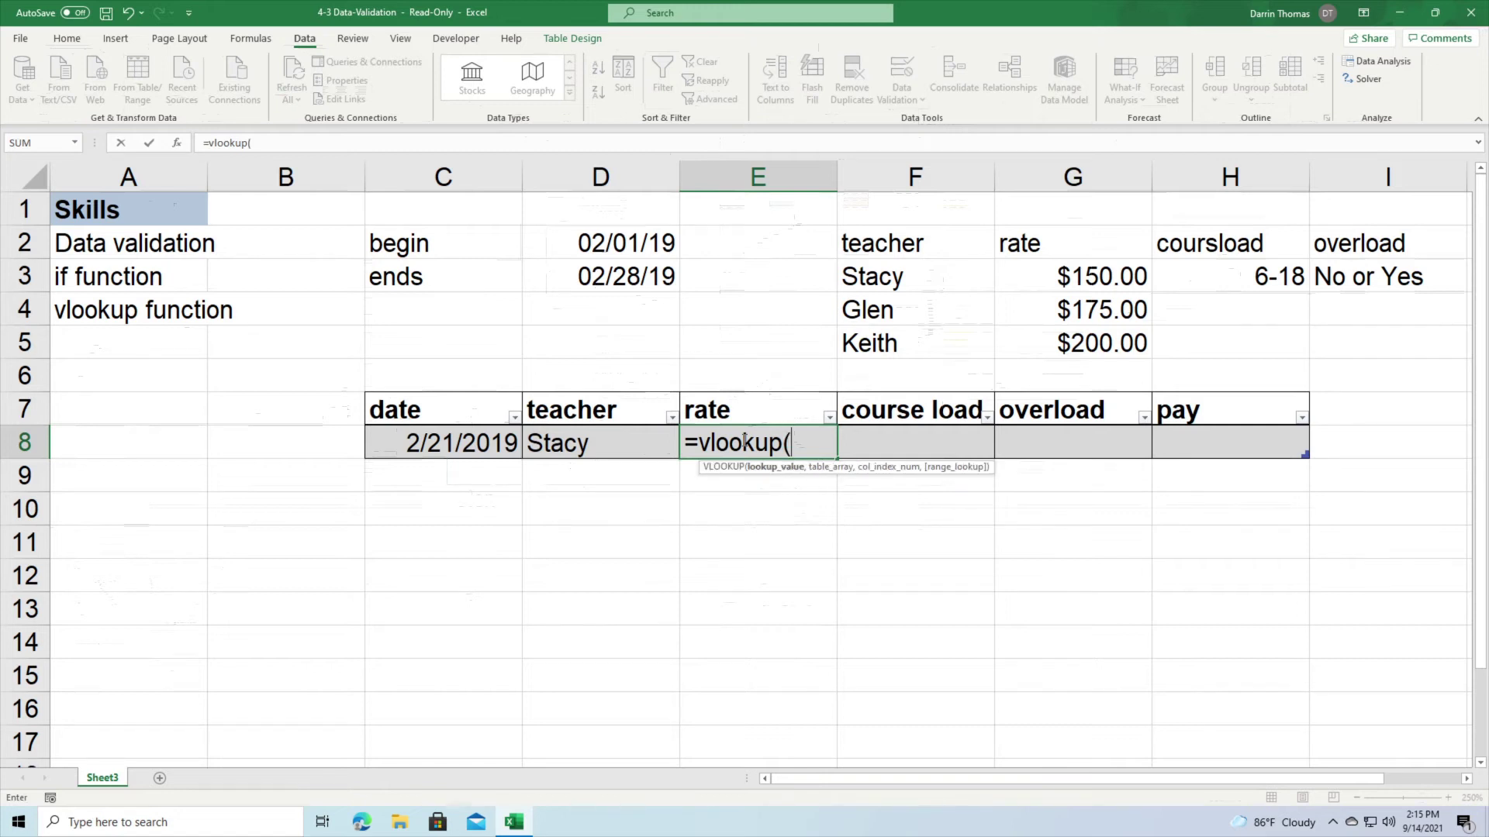
left_click(561, 451)
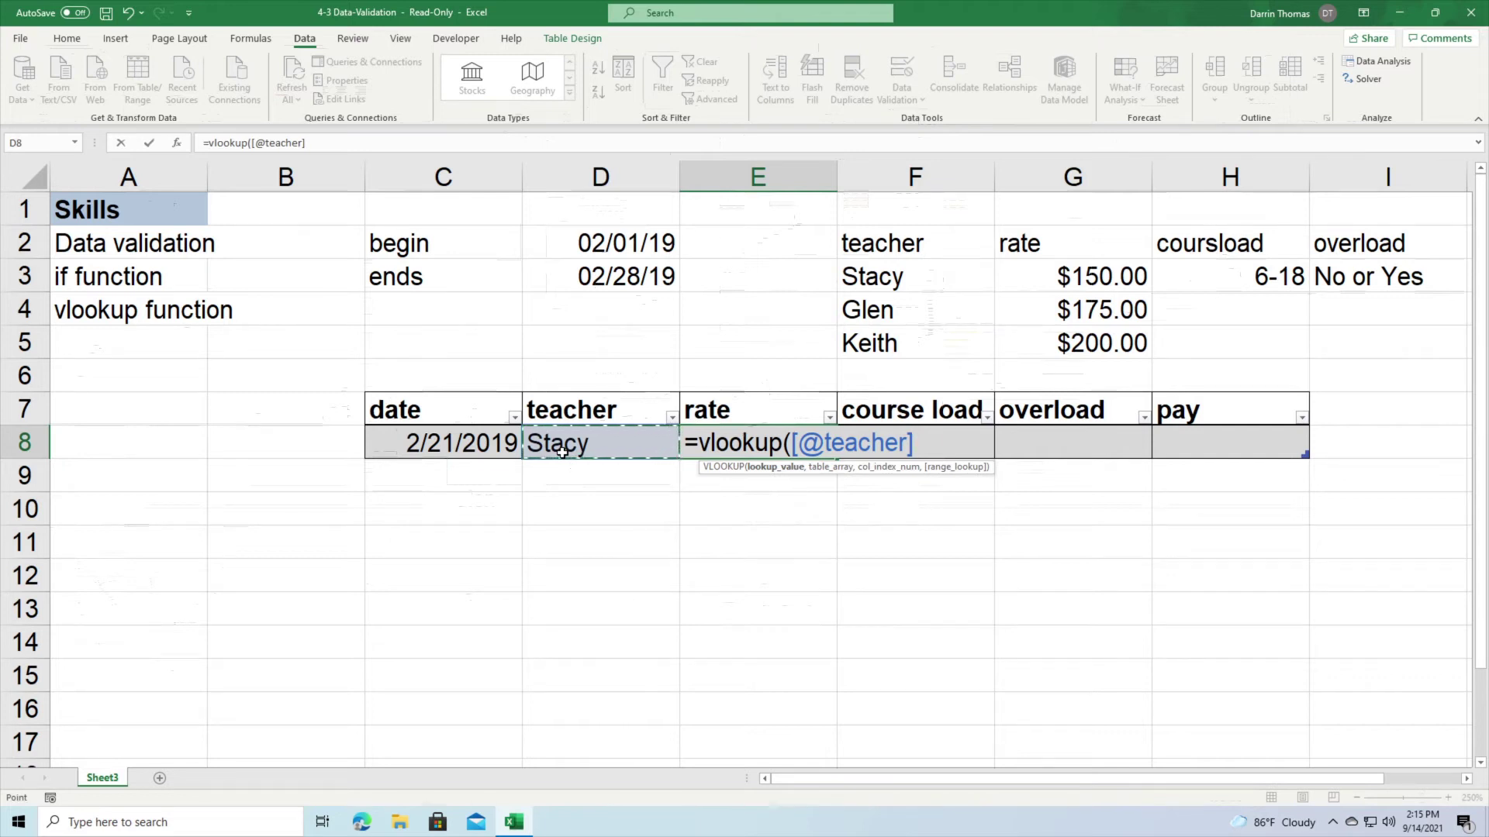
type(",")
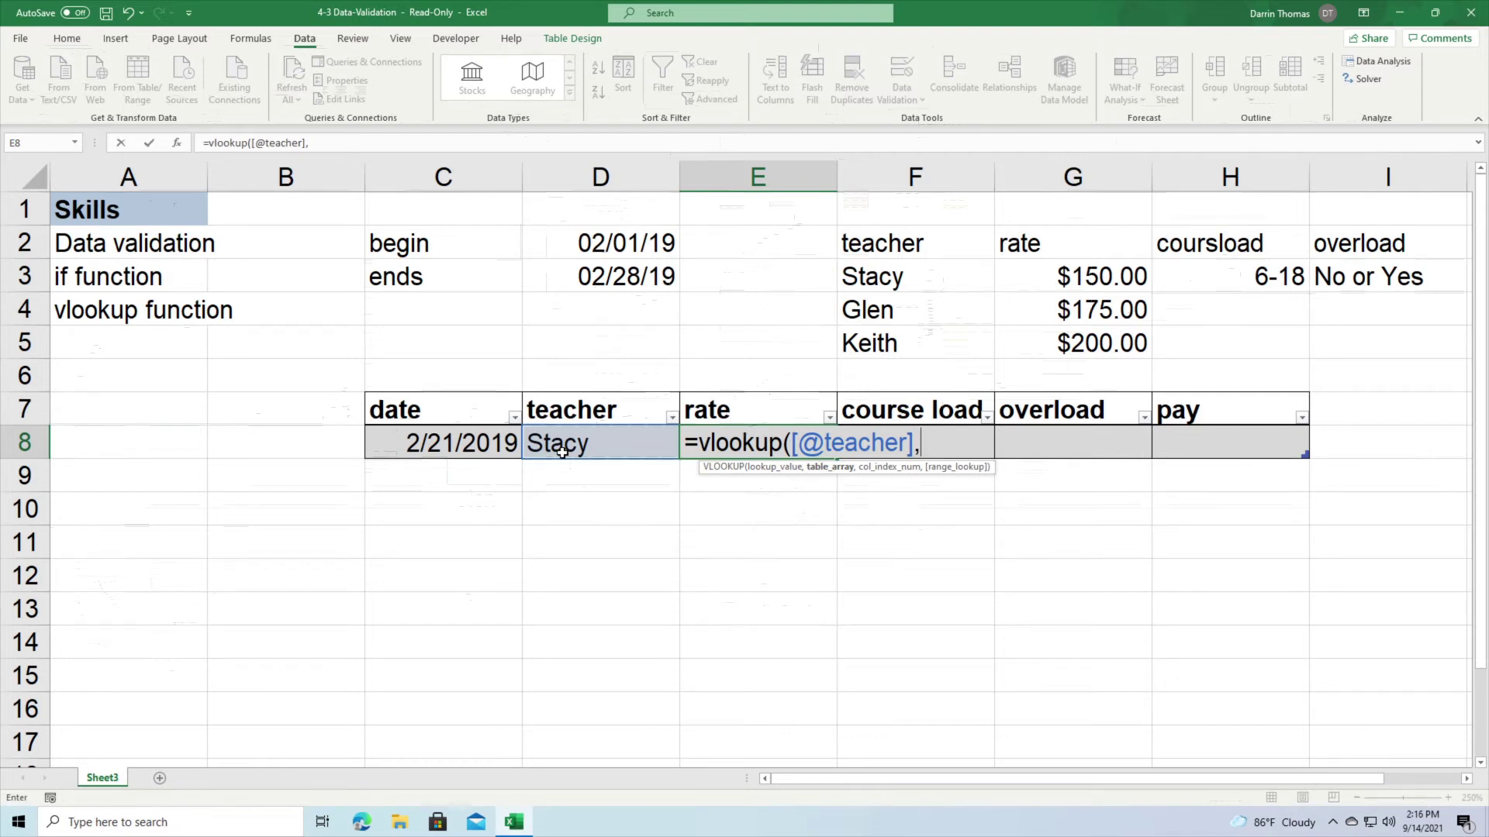
key("Escape")
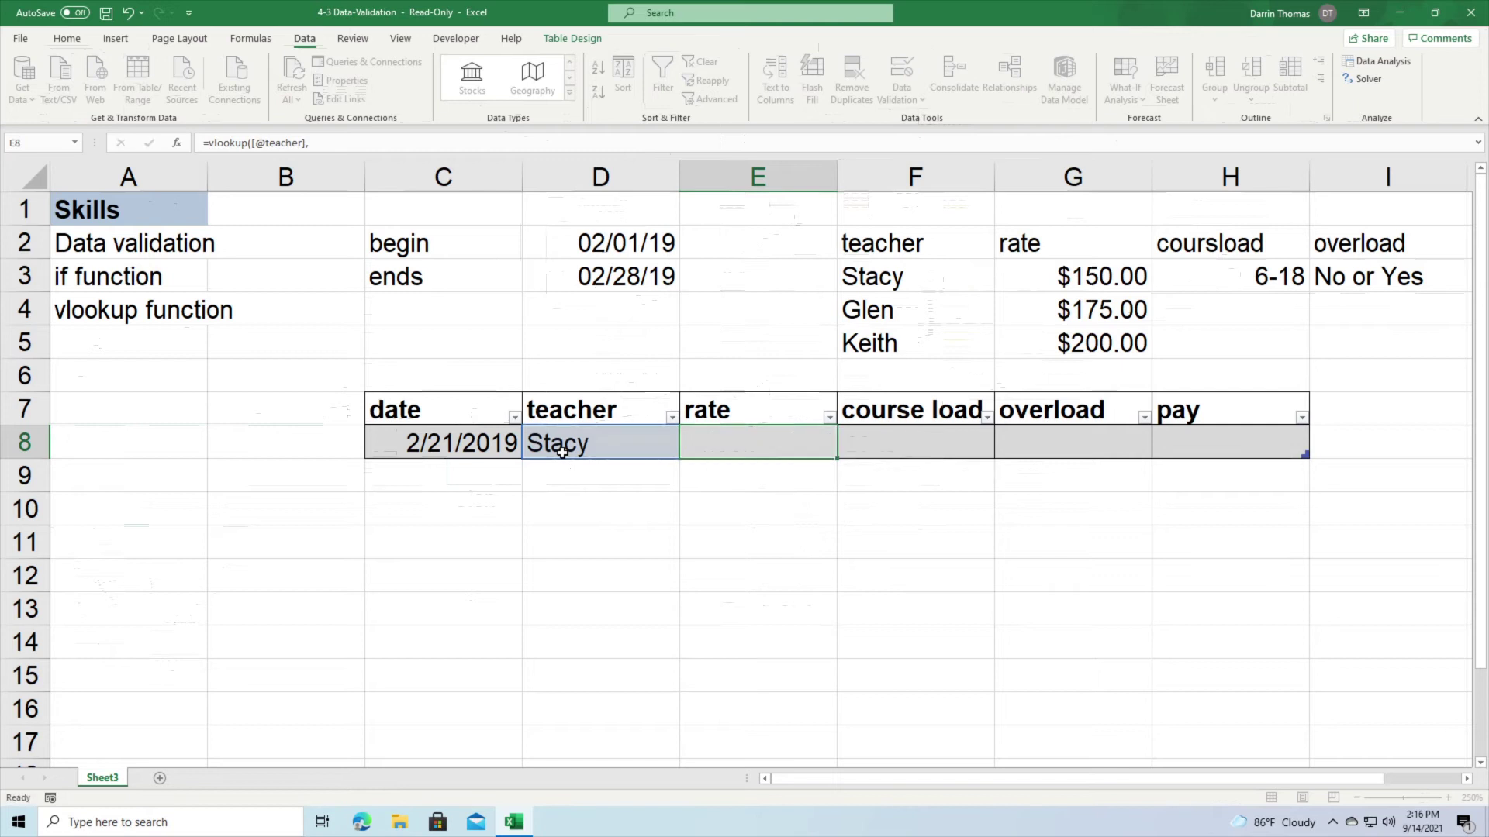
Name the teacher and rate lookup range F3:G5 "rate".
left_click_drag(894, 277, 1068, 363)
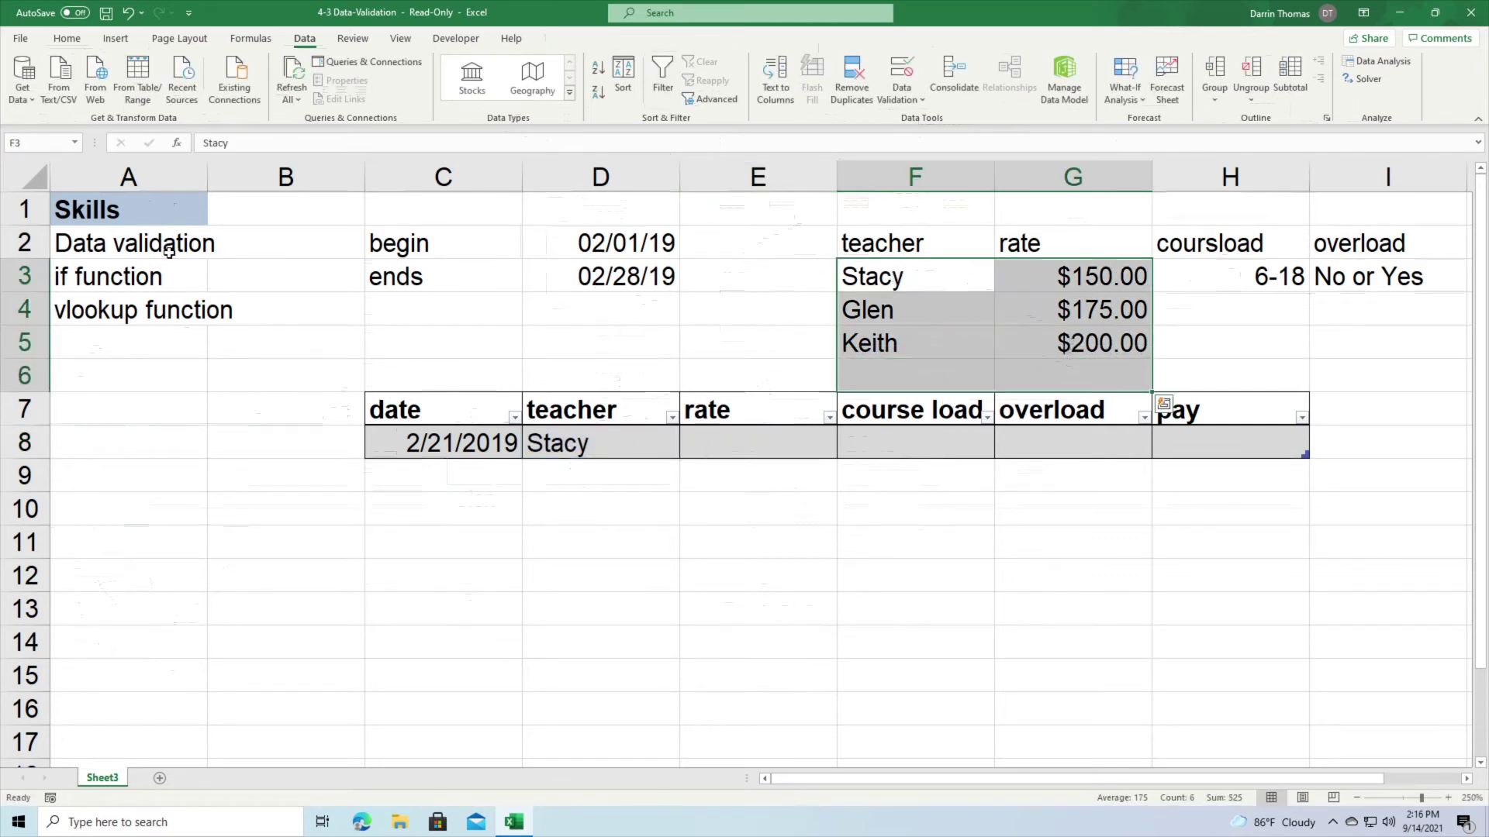
left_click(931, 305)
left_click_drag(892, 279, 1017, 334)
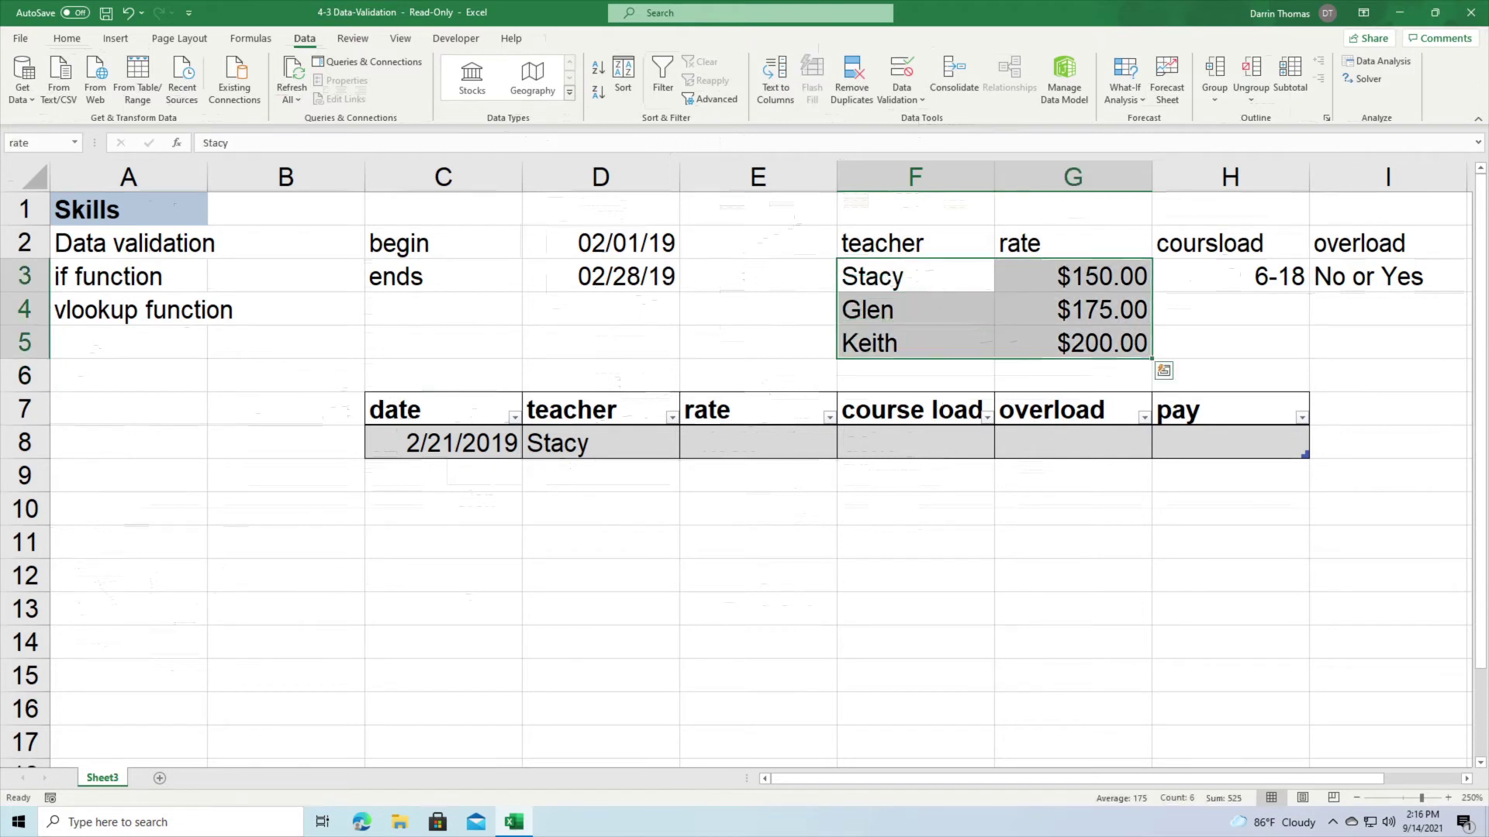
left_click(37, 143)
type("rate")
key("Return")
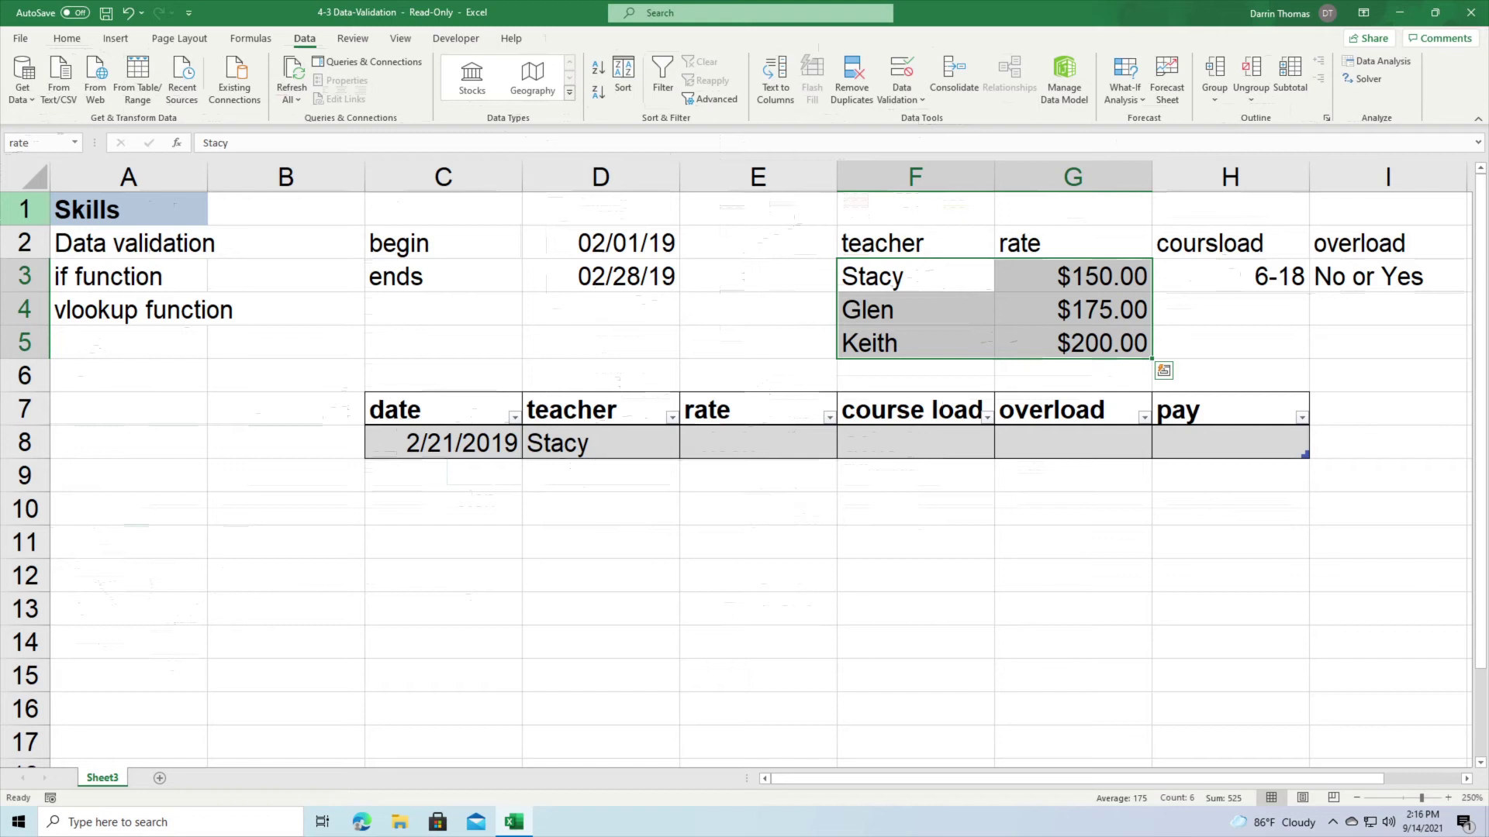
left_click(707, 437)
type("=")
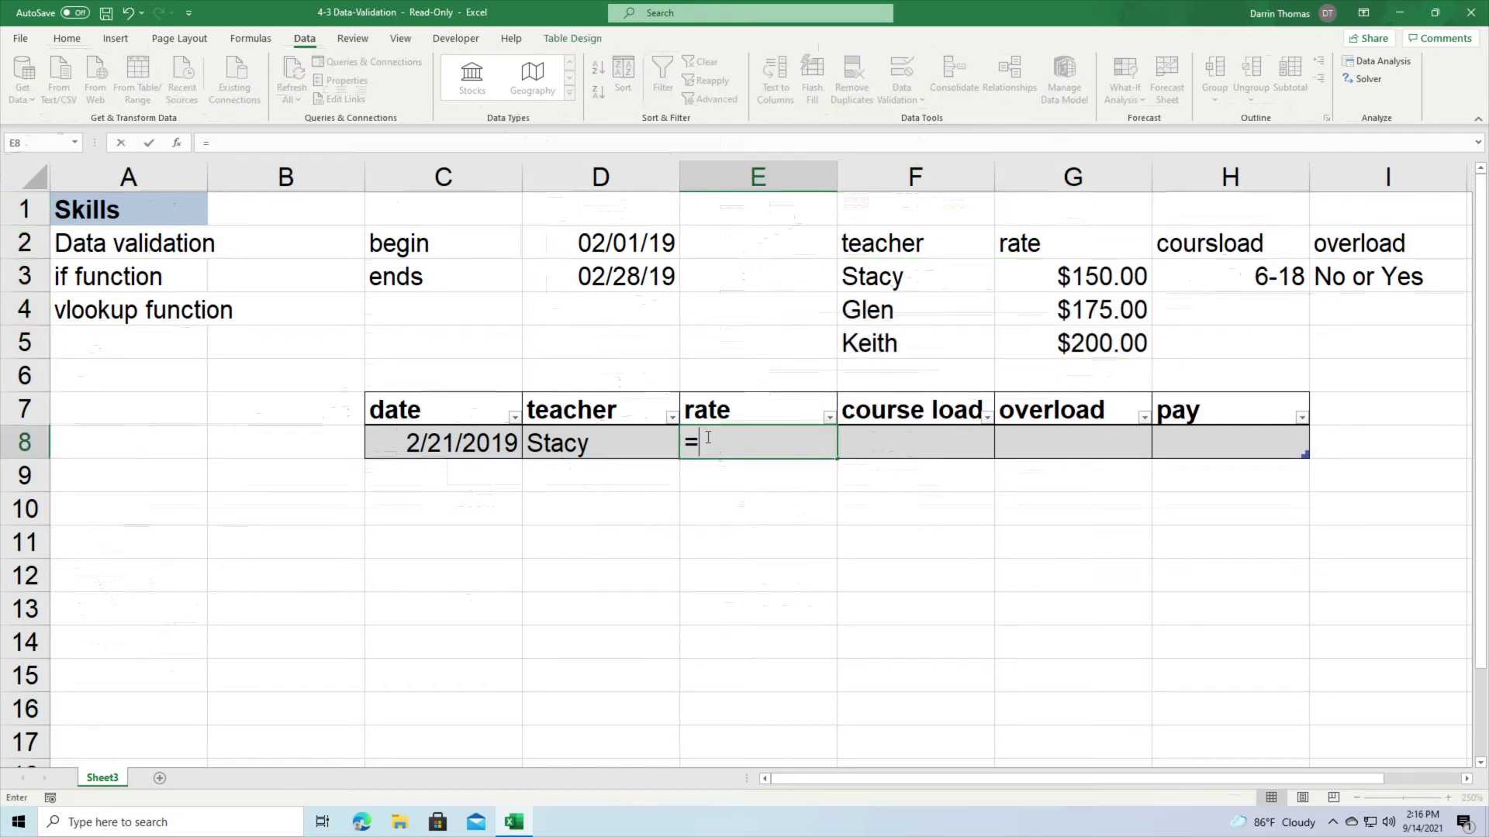
type("vlook")
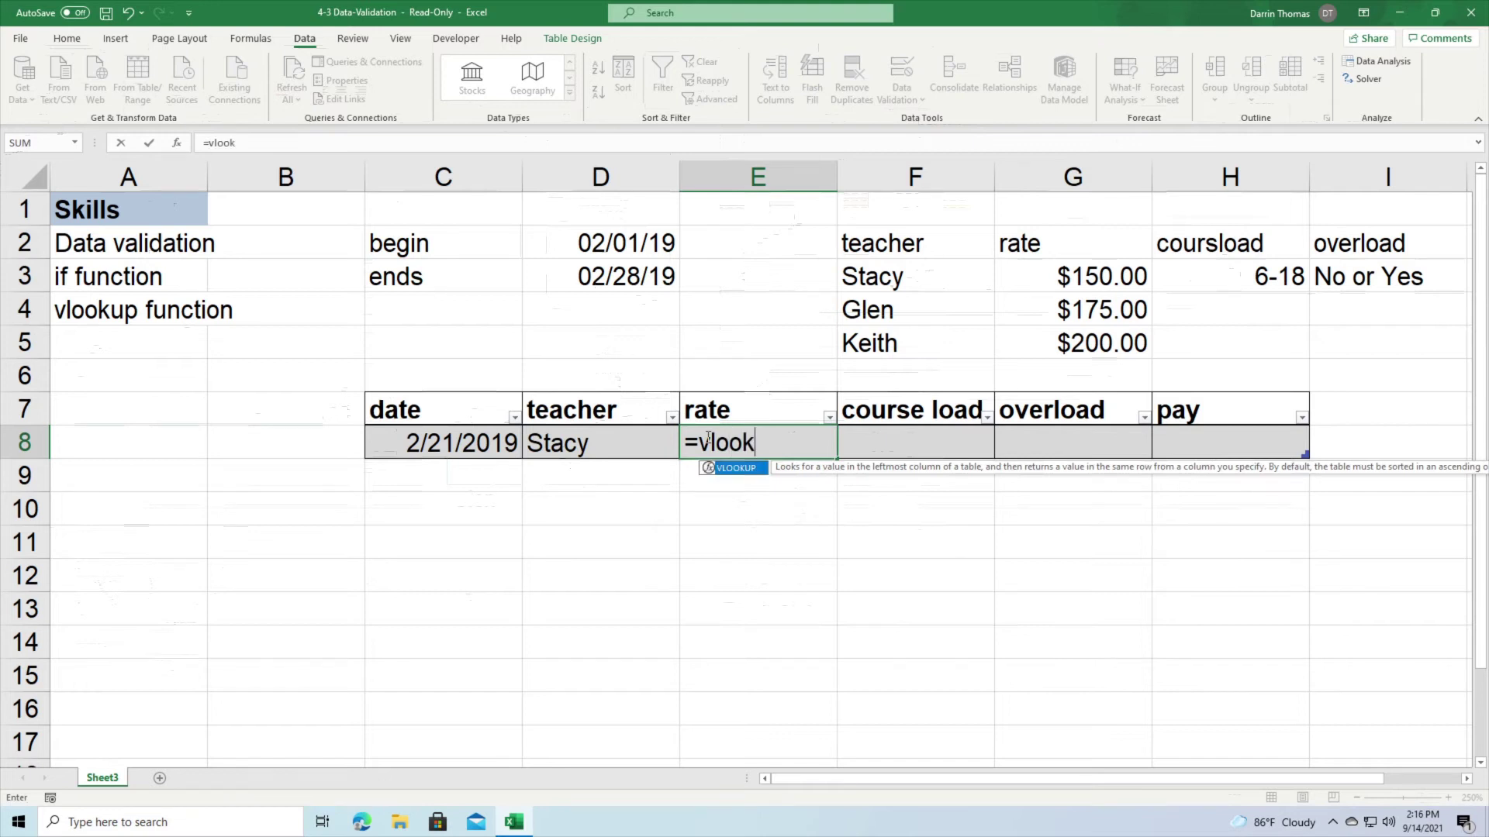
type("up (")
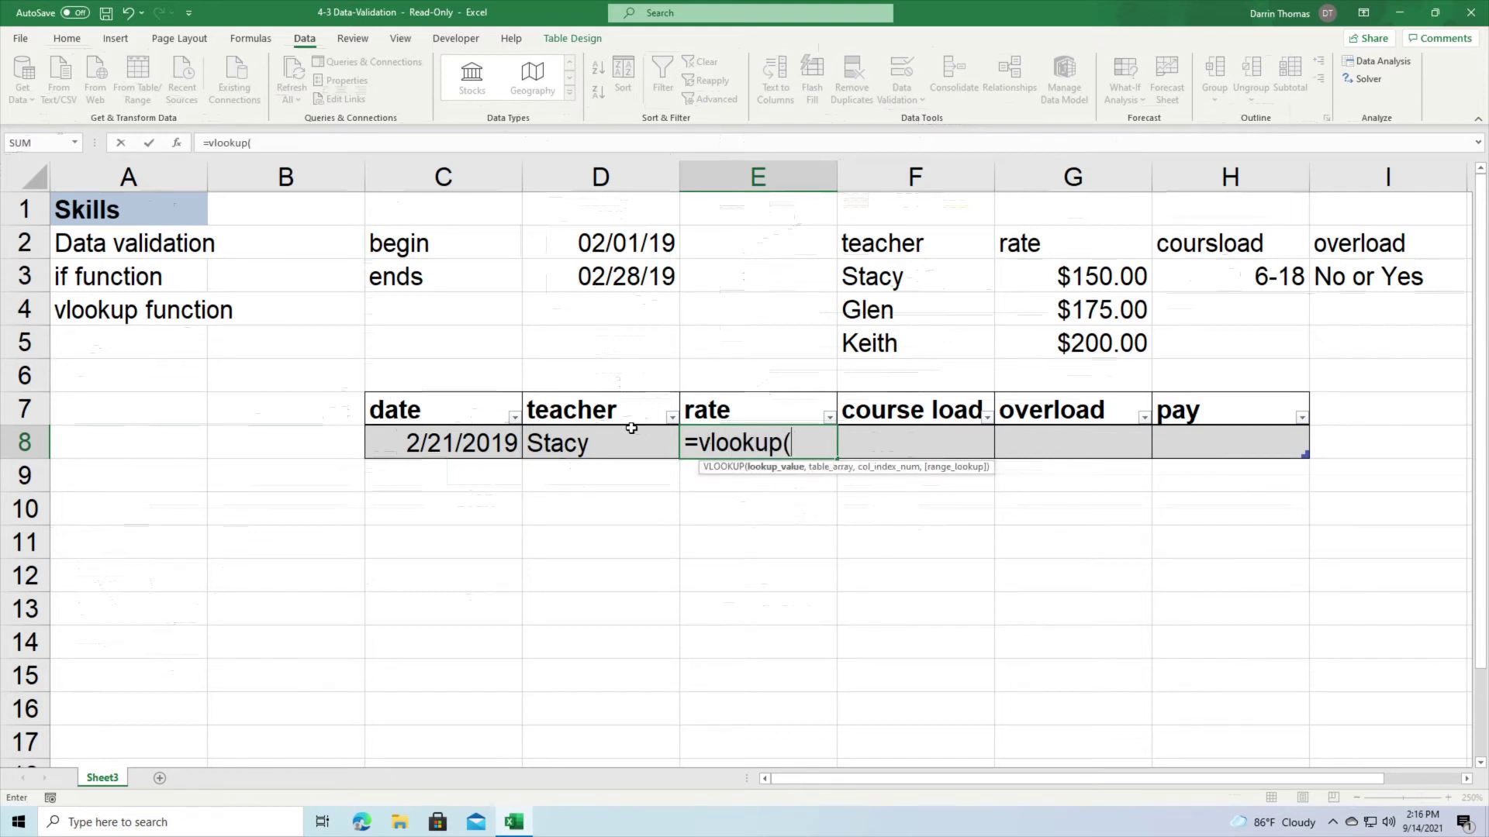
left_click(596, 443)
type(",")
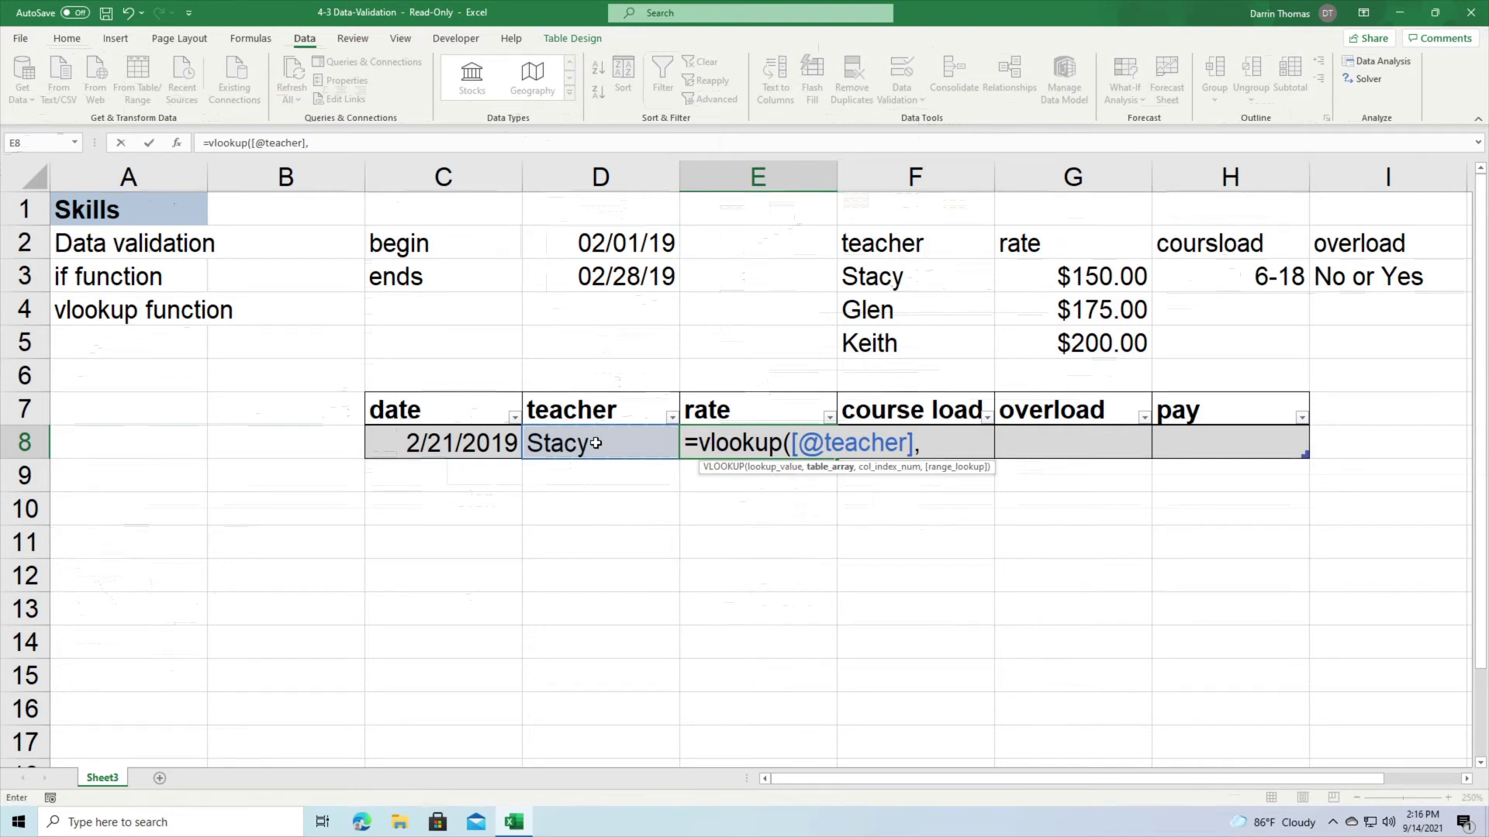
type("rate")
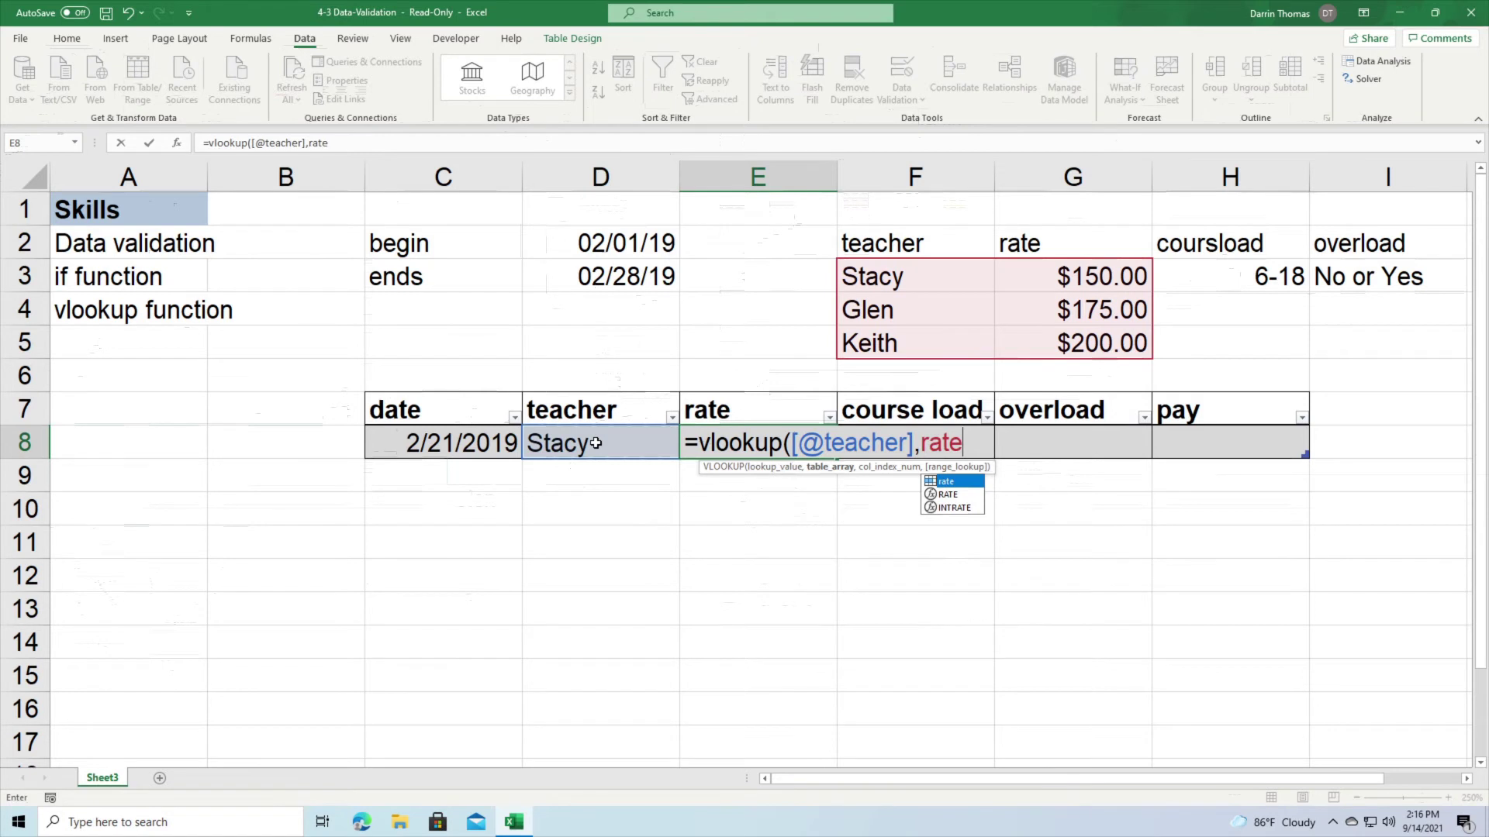
type(",2")
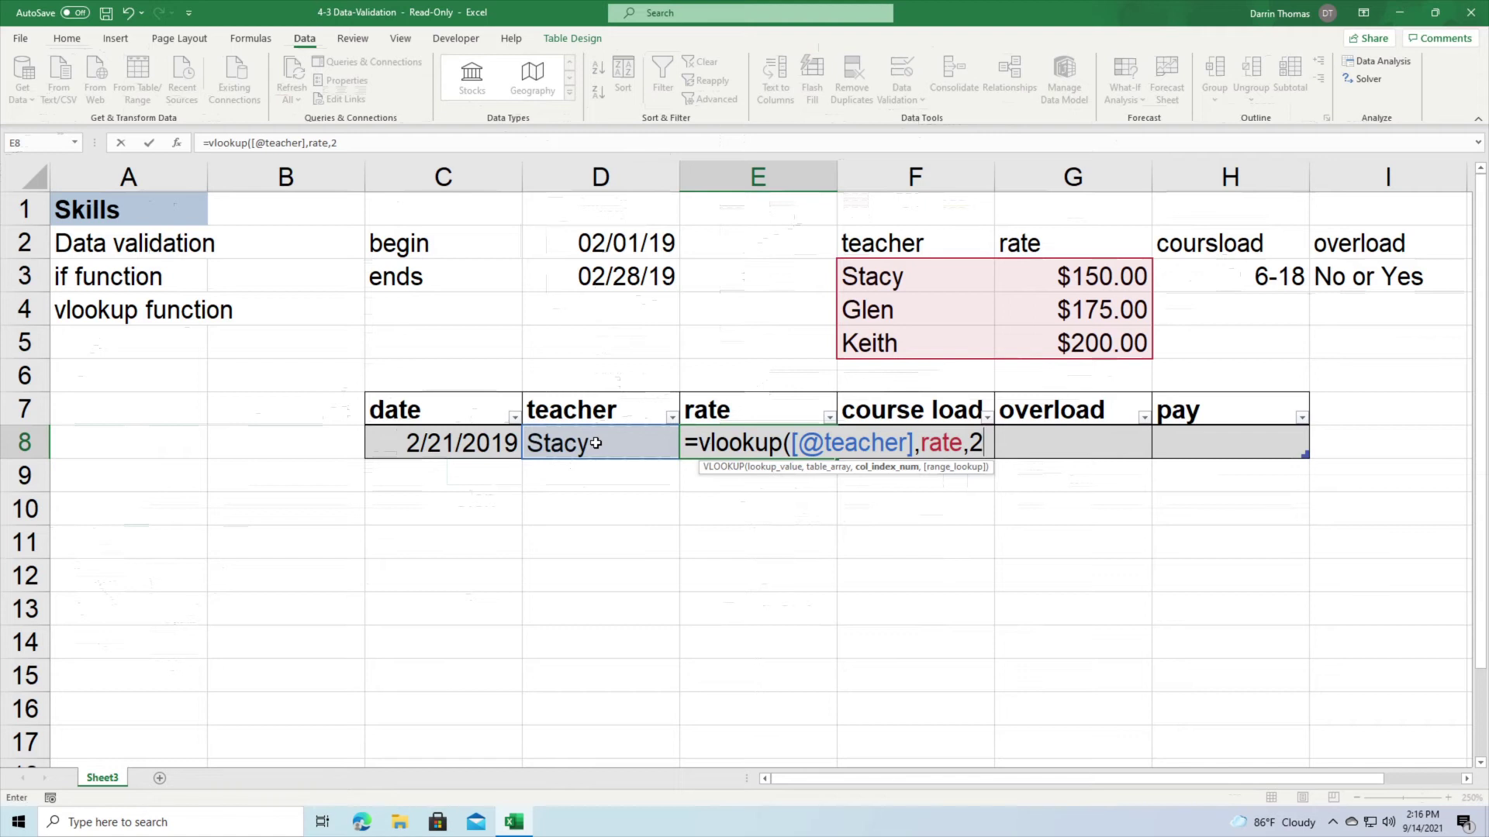
type(",")
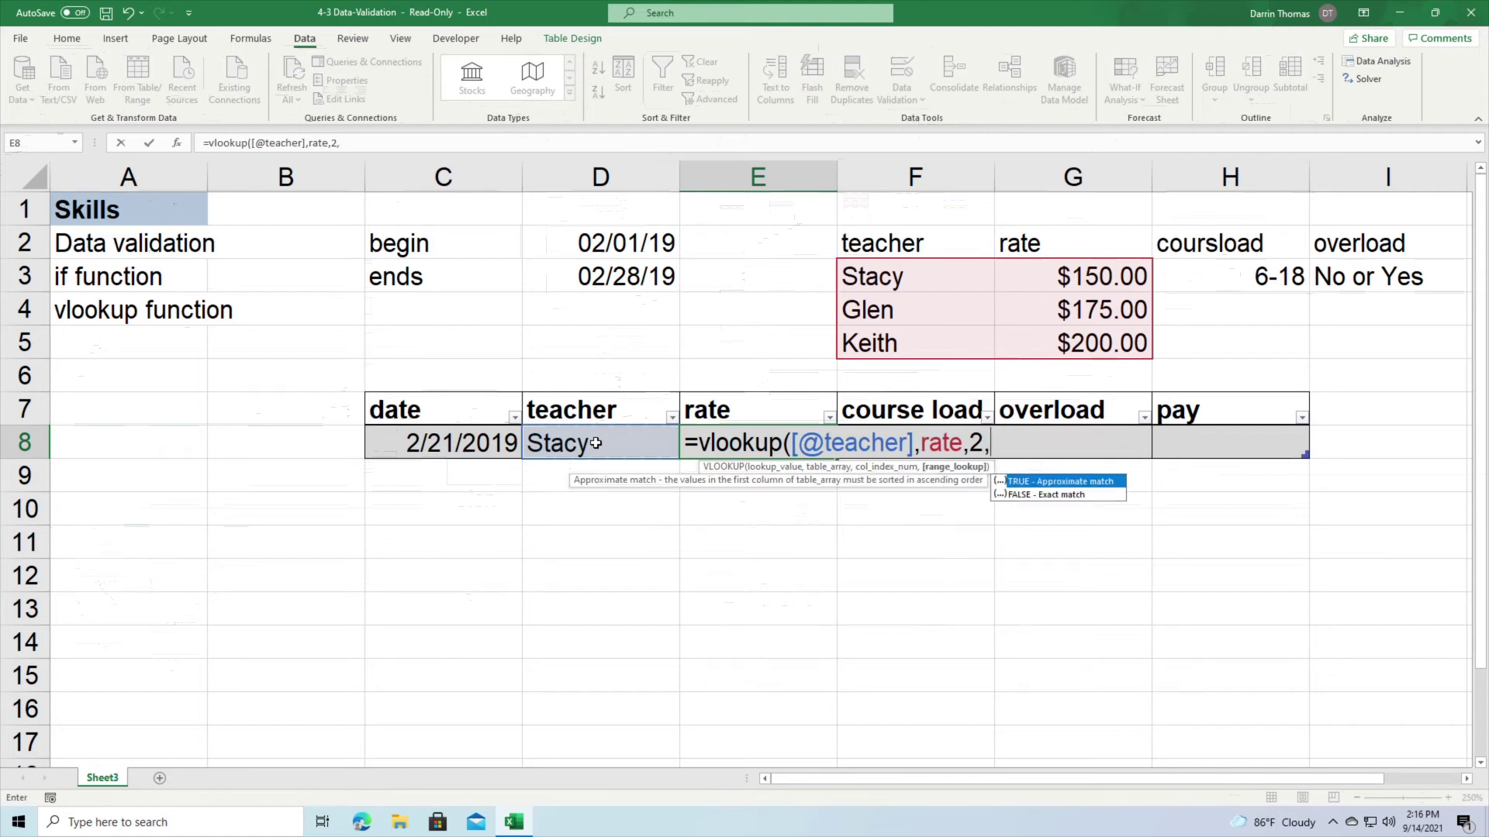
type("false)")
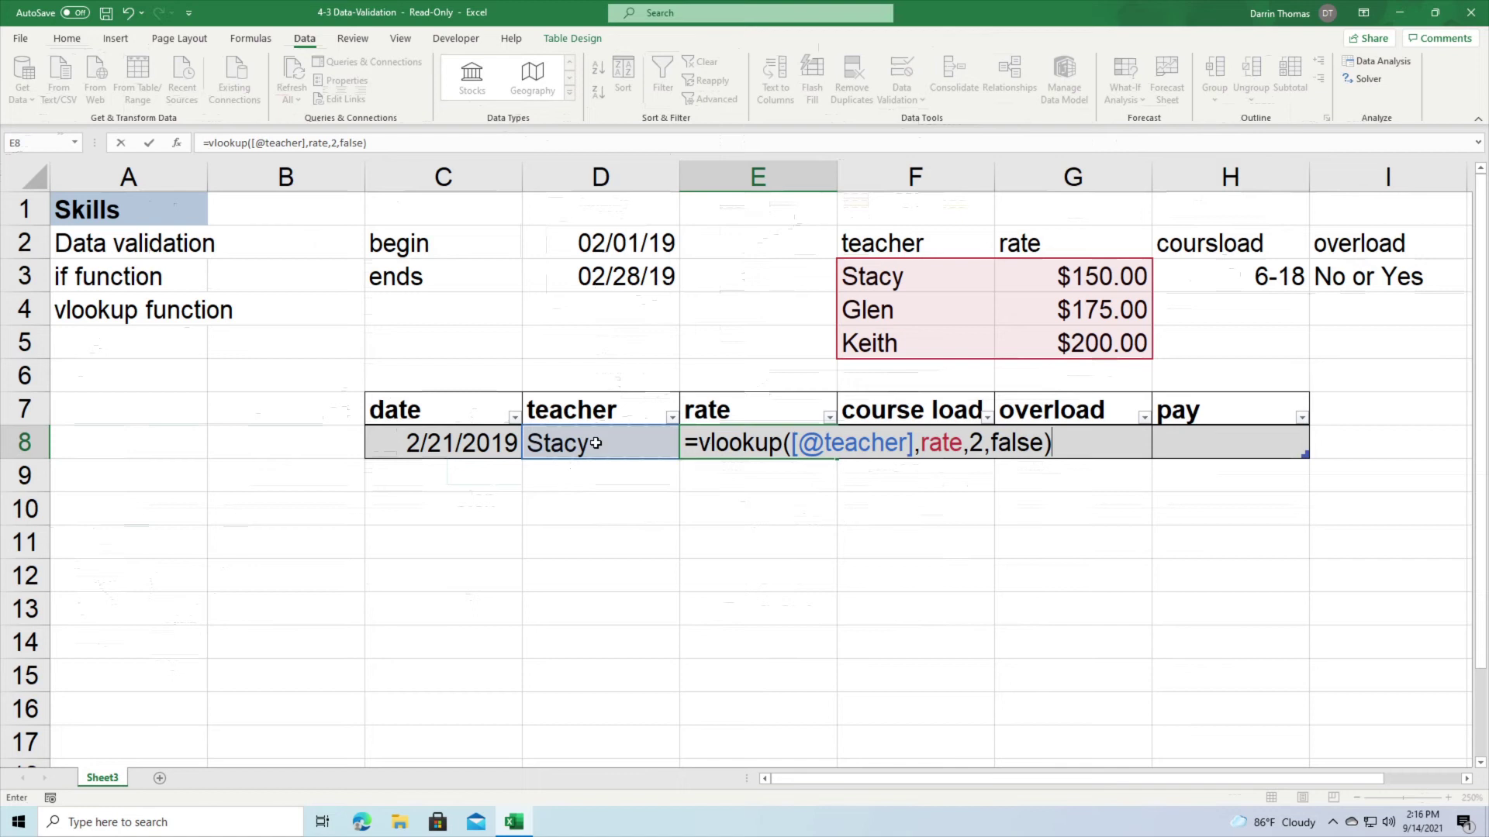
key("Return")
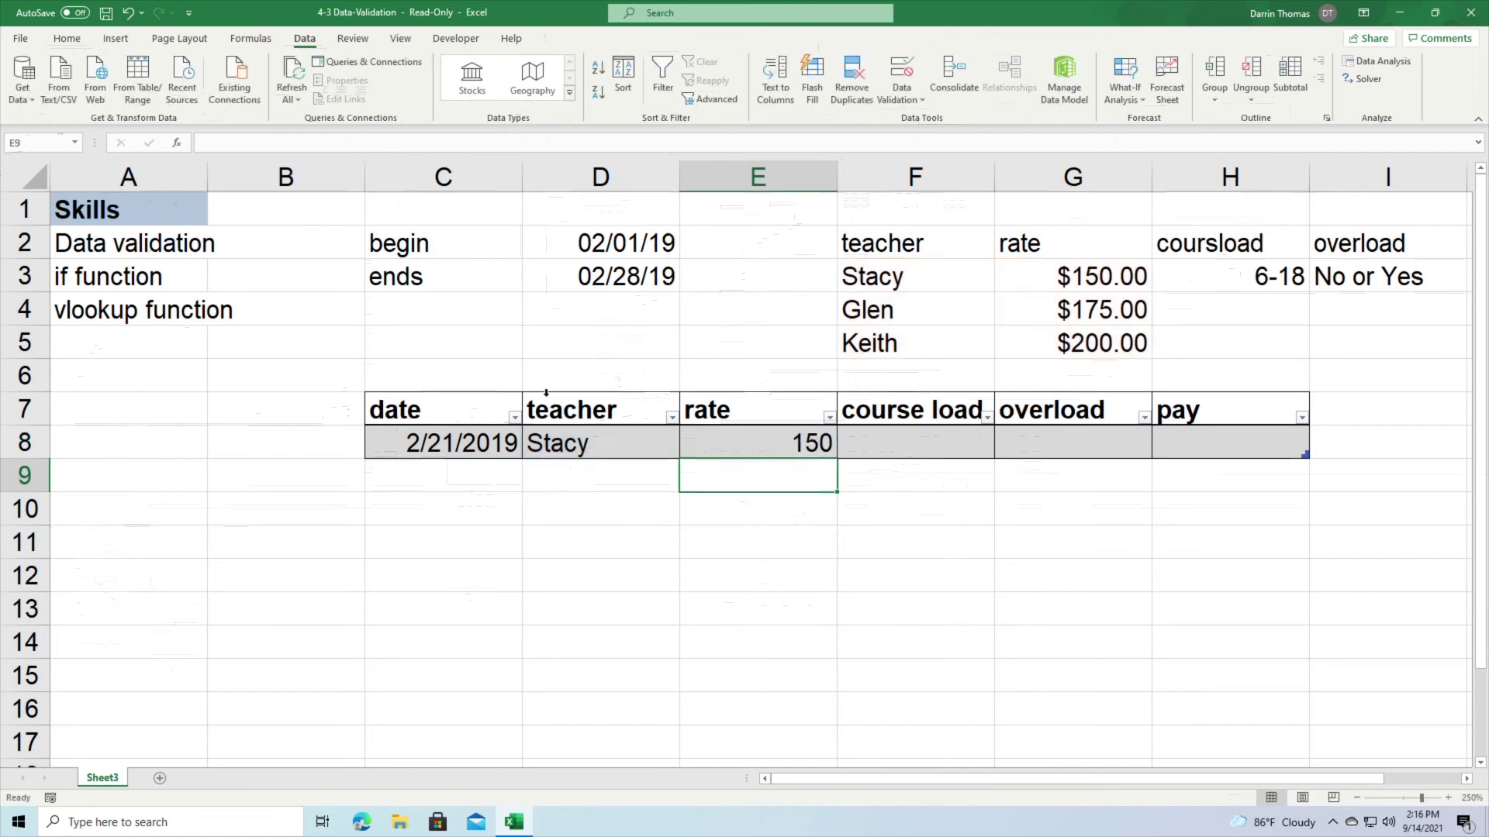
Apply the Accounting number format with the dollar symbol to rate cell E8.
left_click(762, 447)
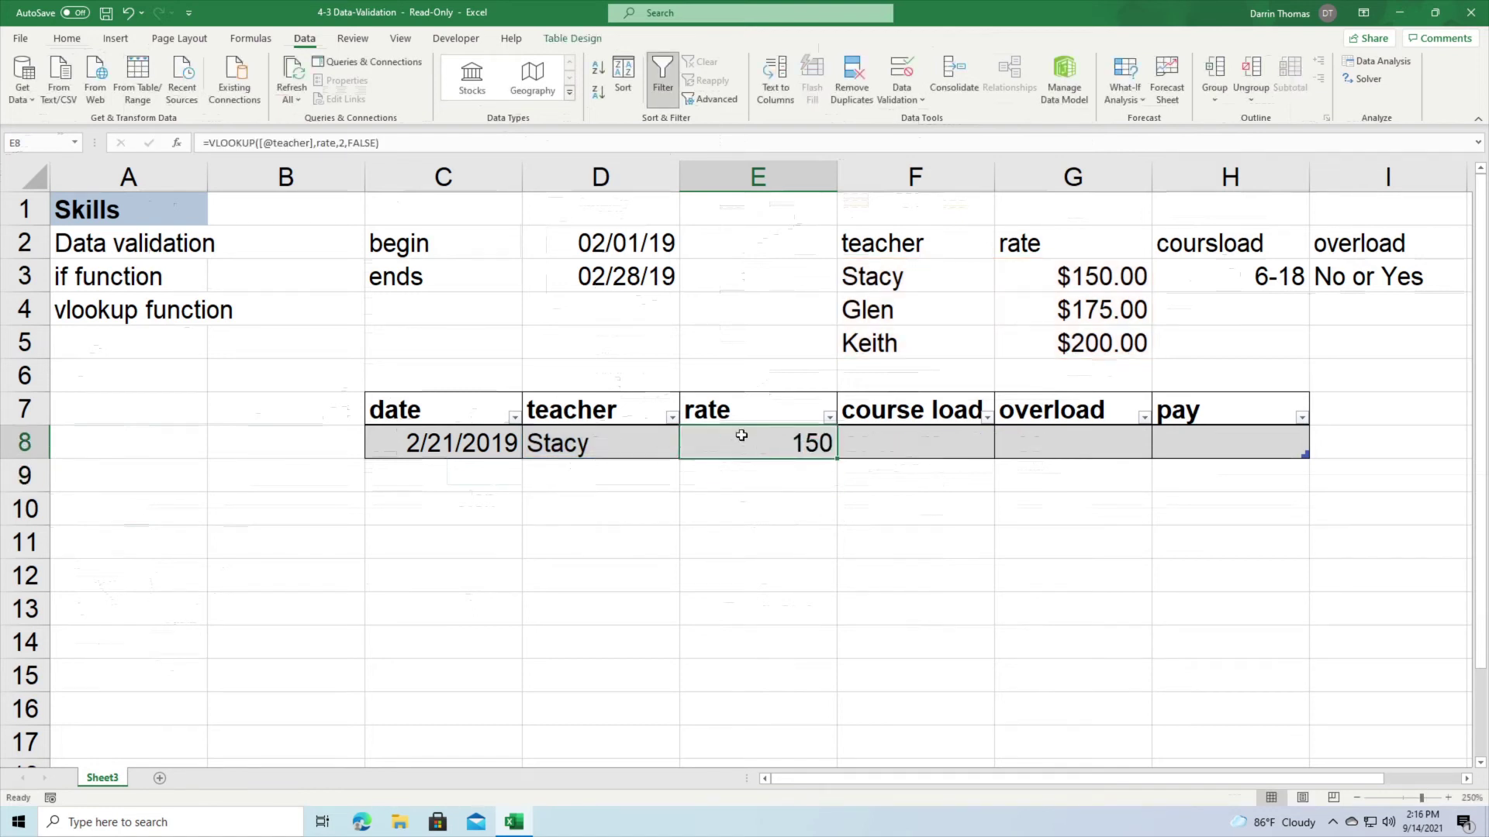
left_click(68, 39)
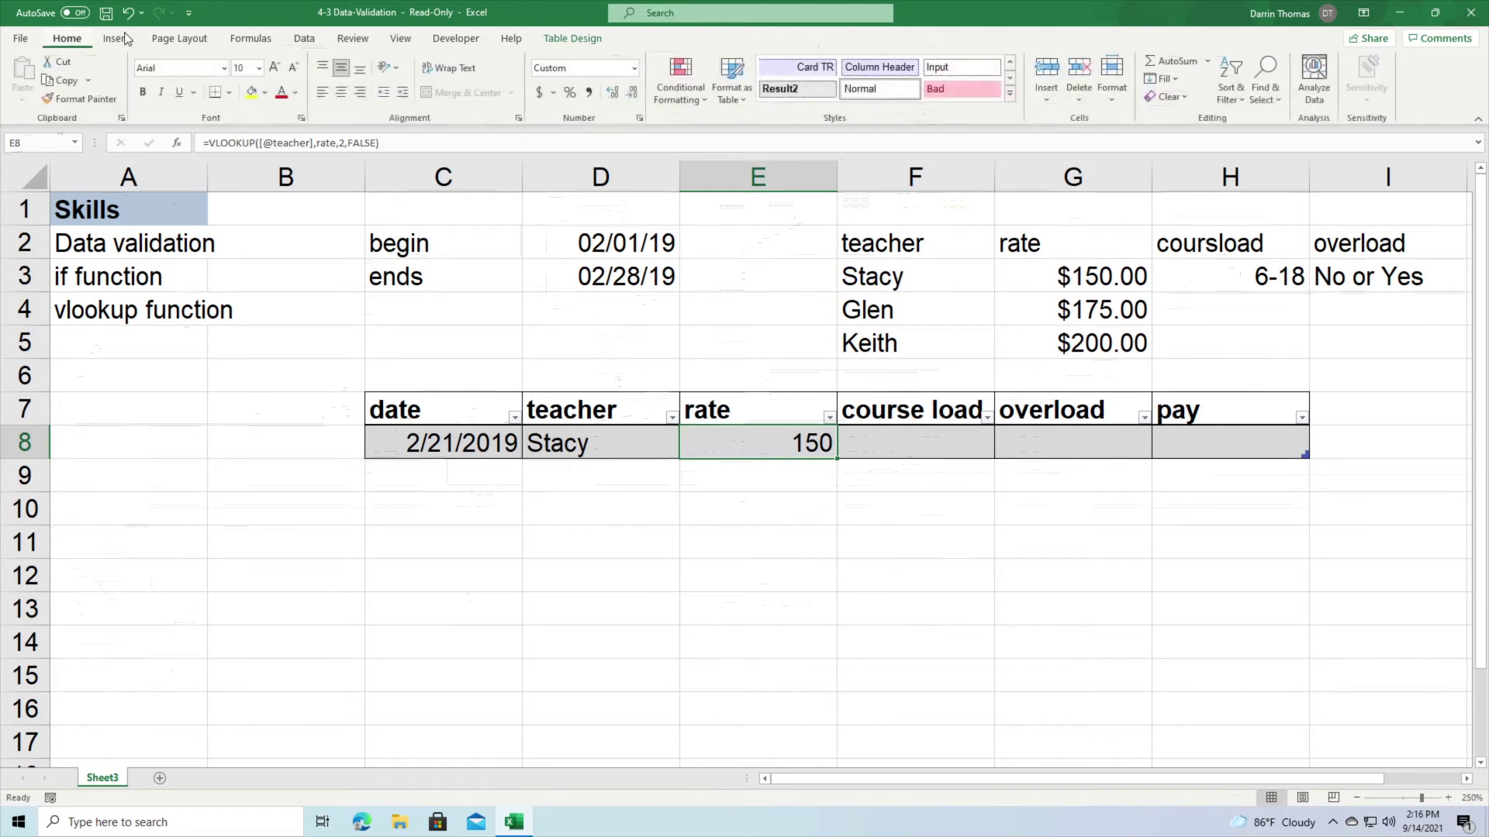
left_click(540, 93)
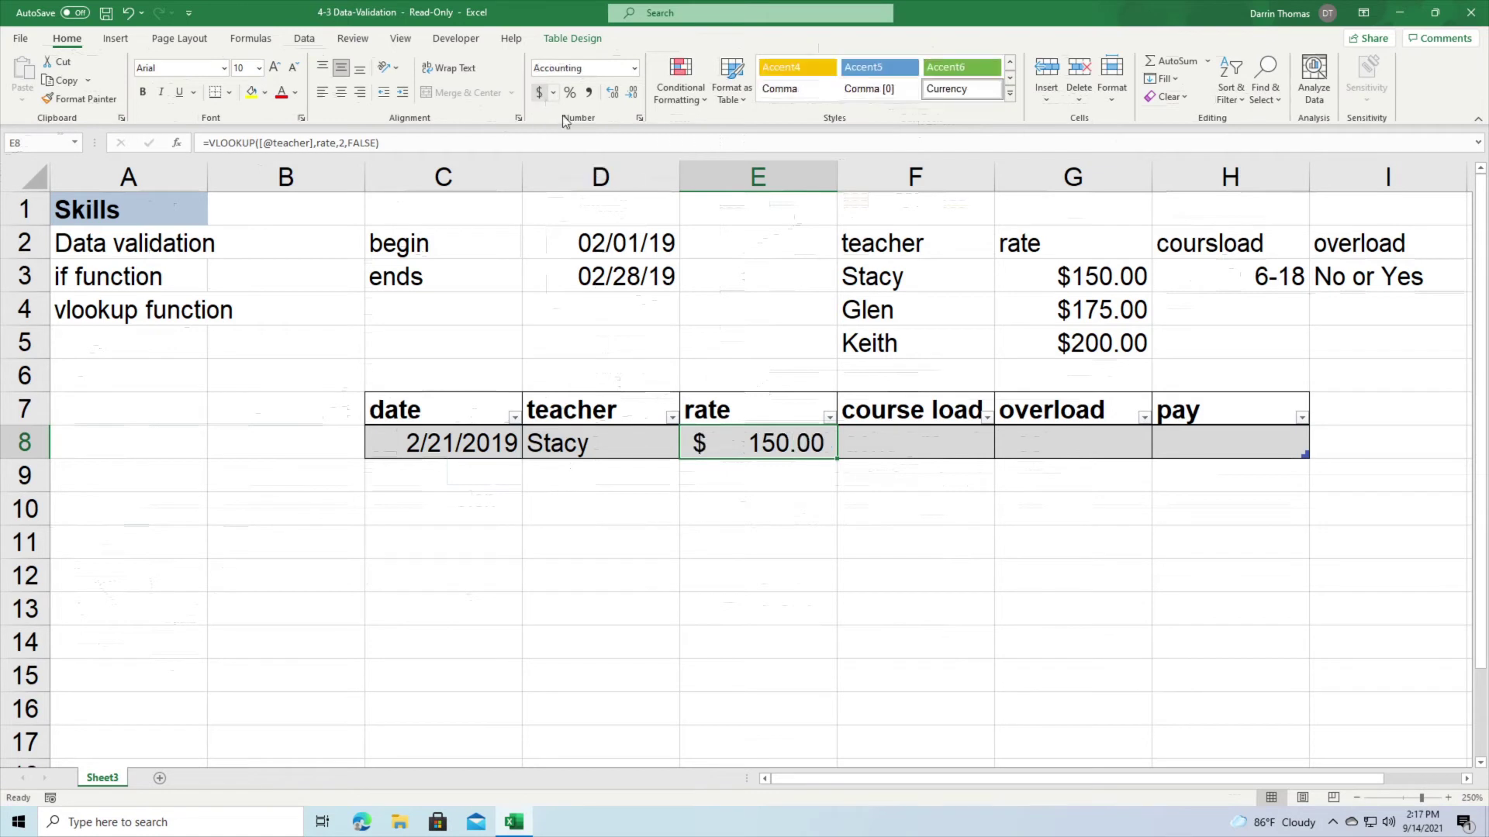
Restrict course load cell F8 to whole numbers between a minimum of 6 and a maximum of 18.
left_click(911, 445)
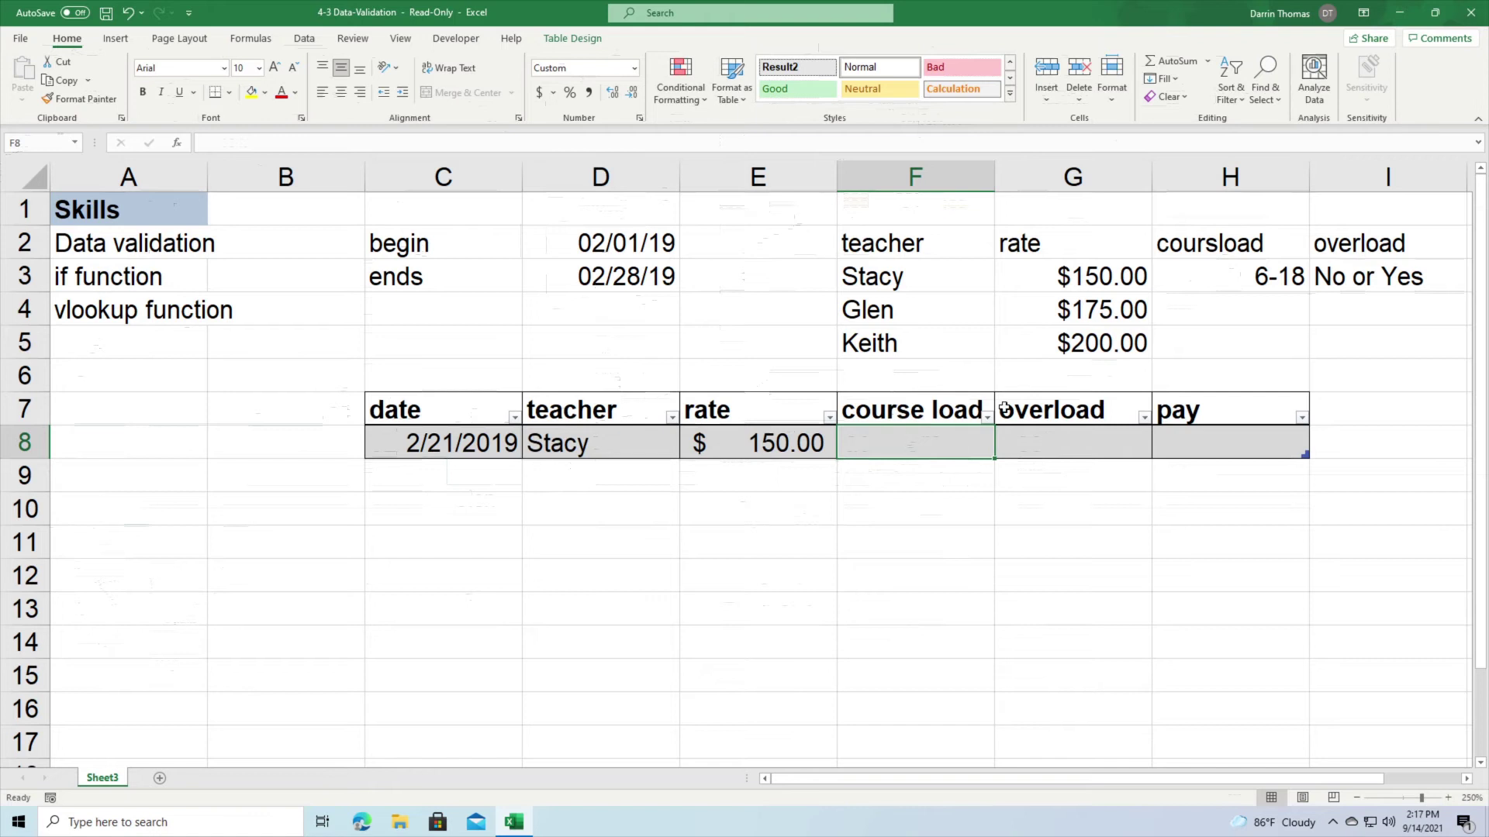
left_click(1277, 280)
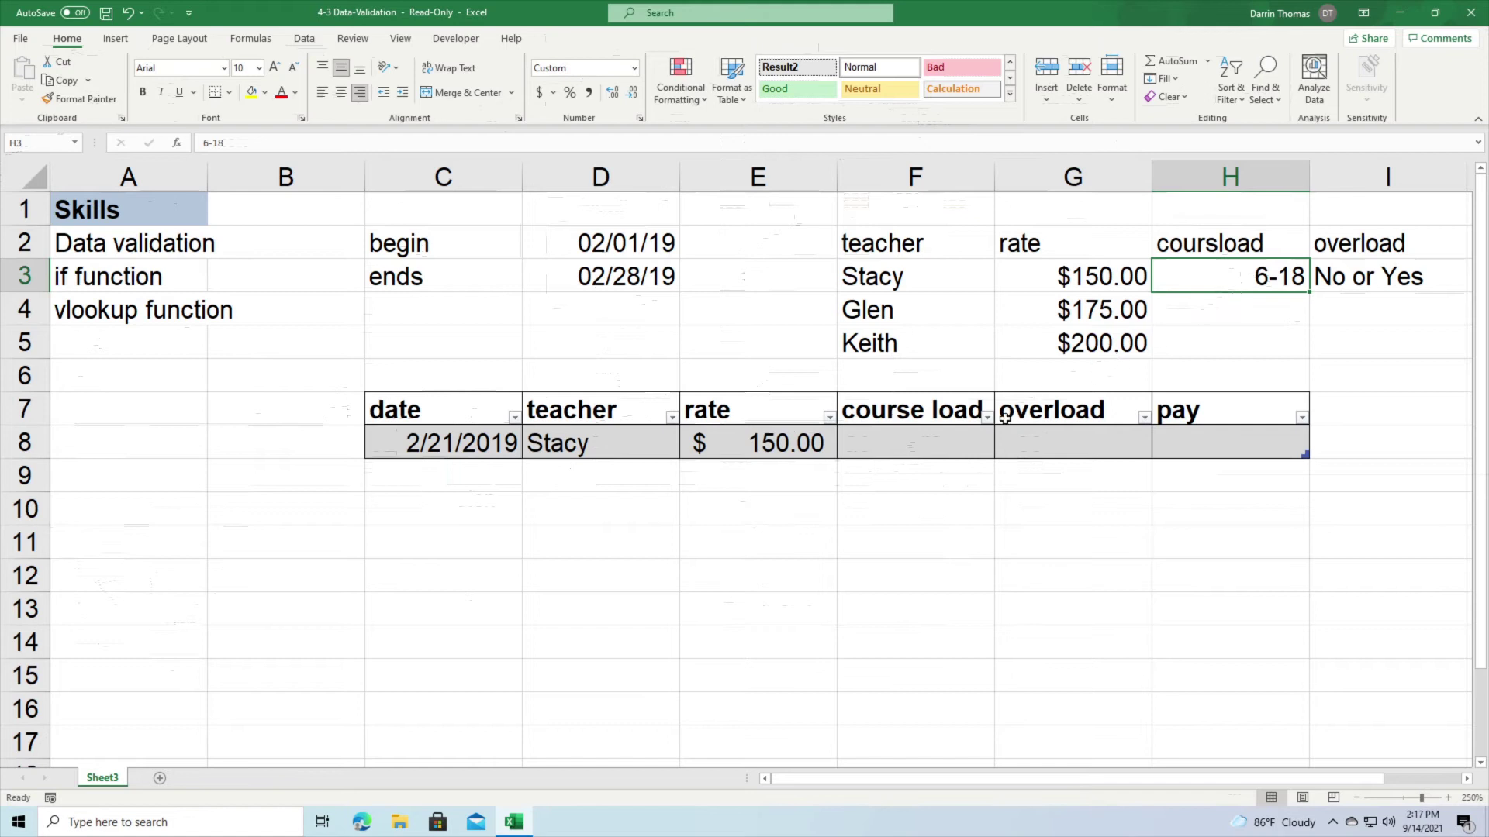
left_click(961, 443)
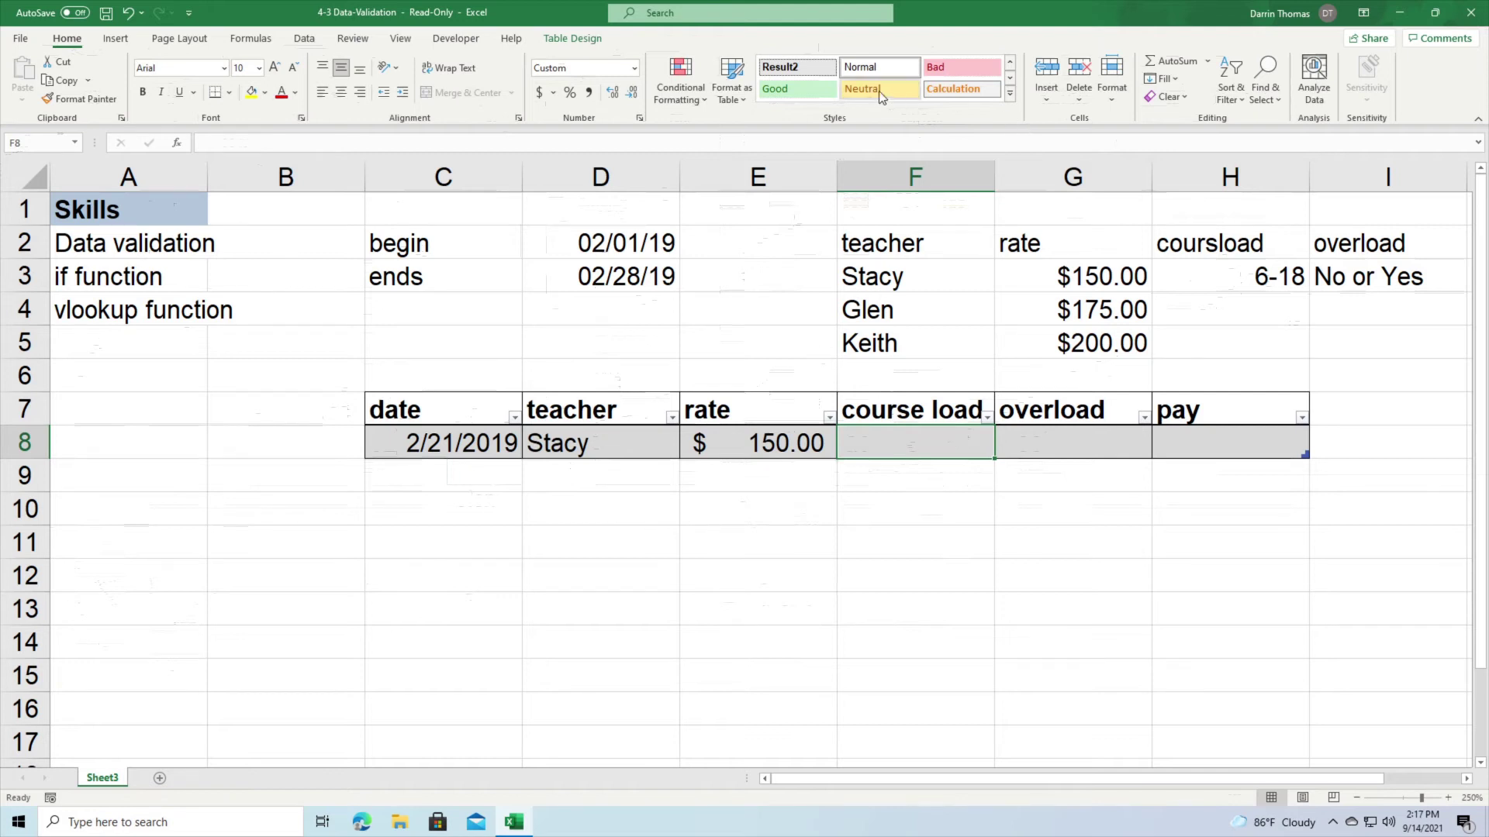
left_click(299, 38)
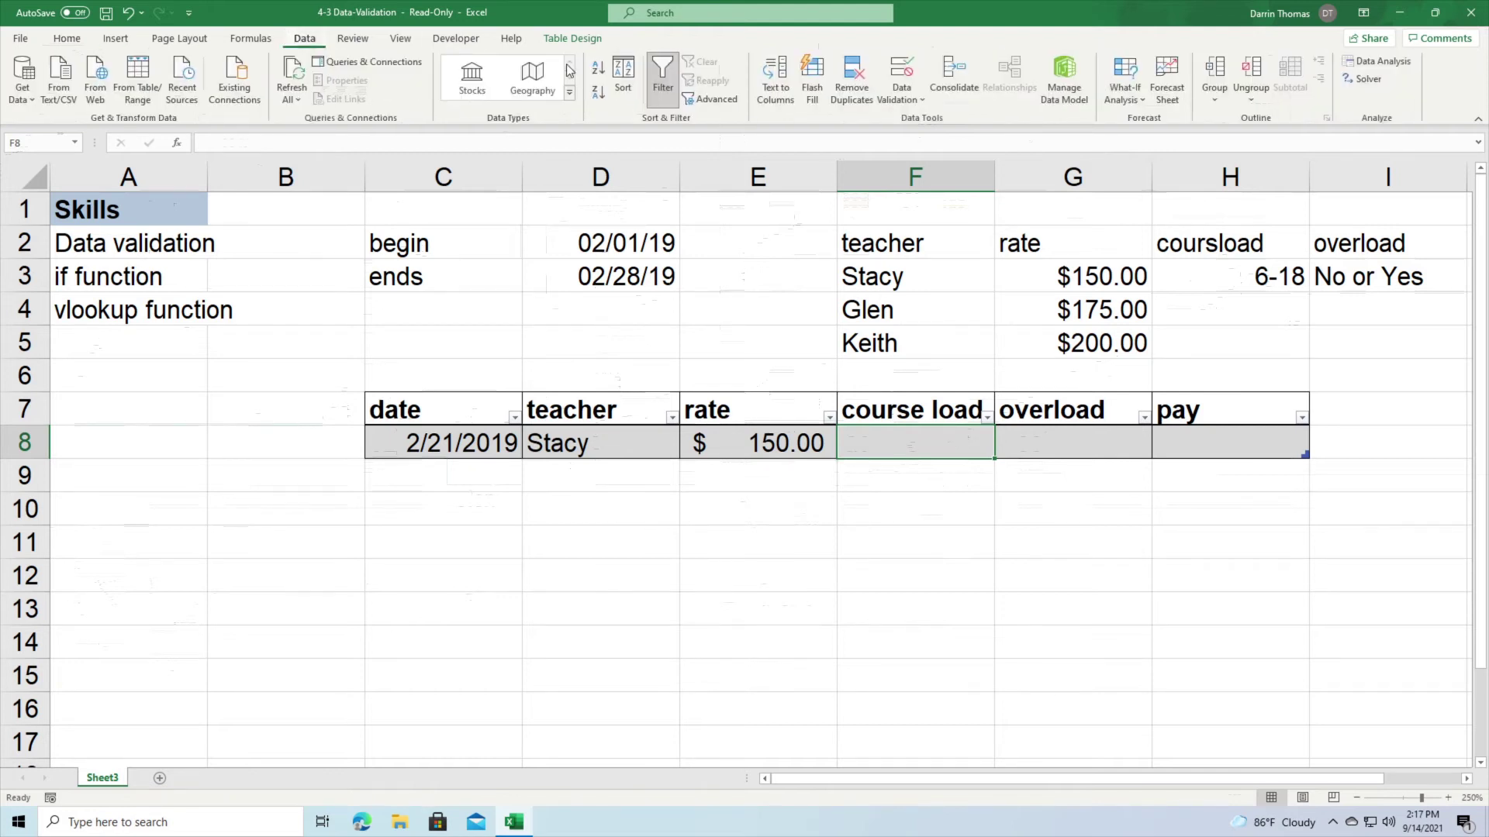
left_click(894, 98)
left_click(915, 121)
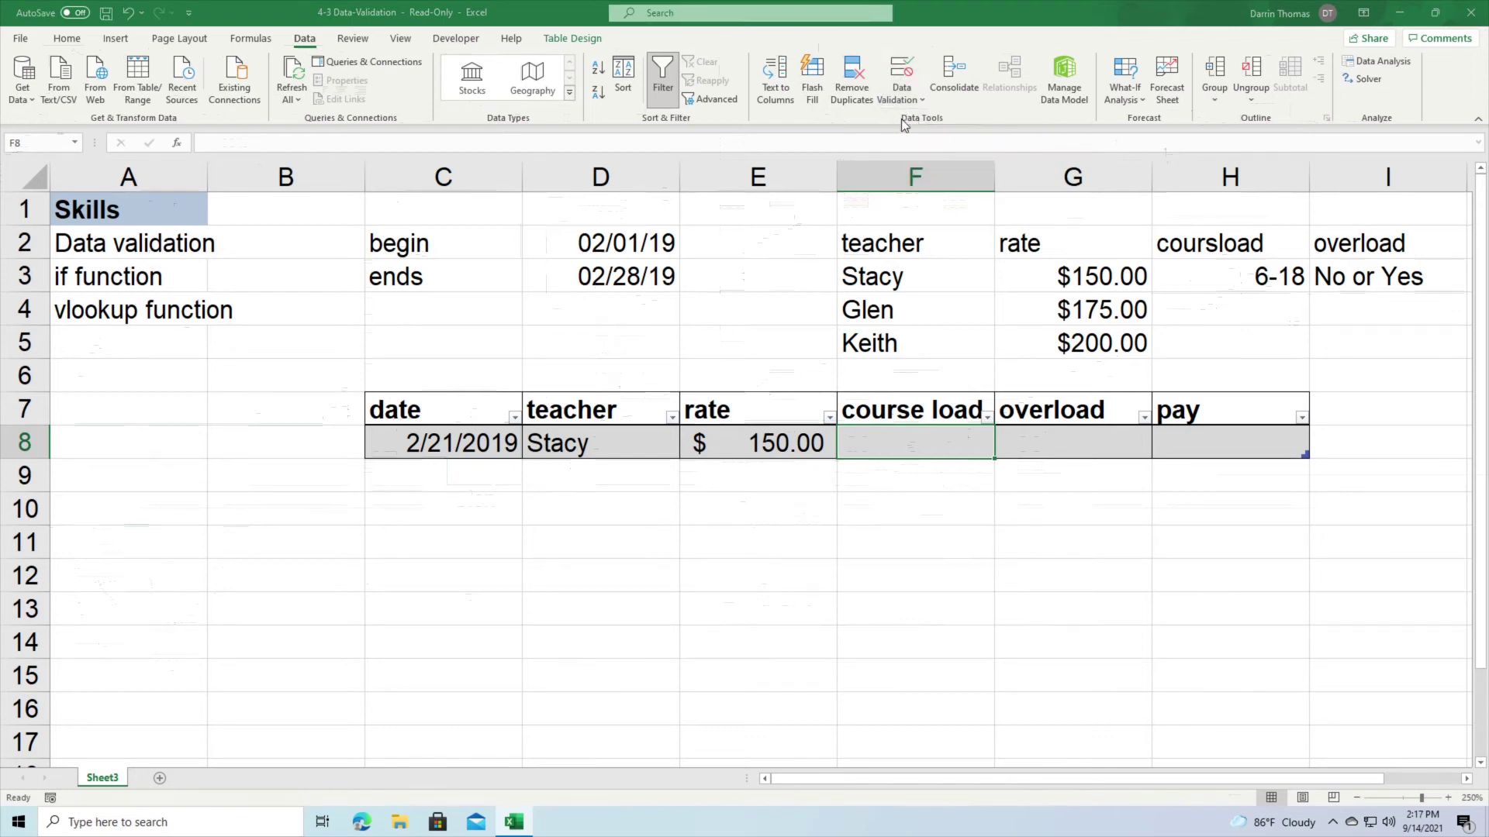
left_click(711, 407)
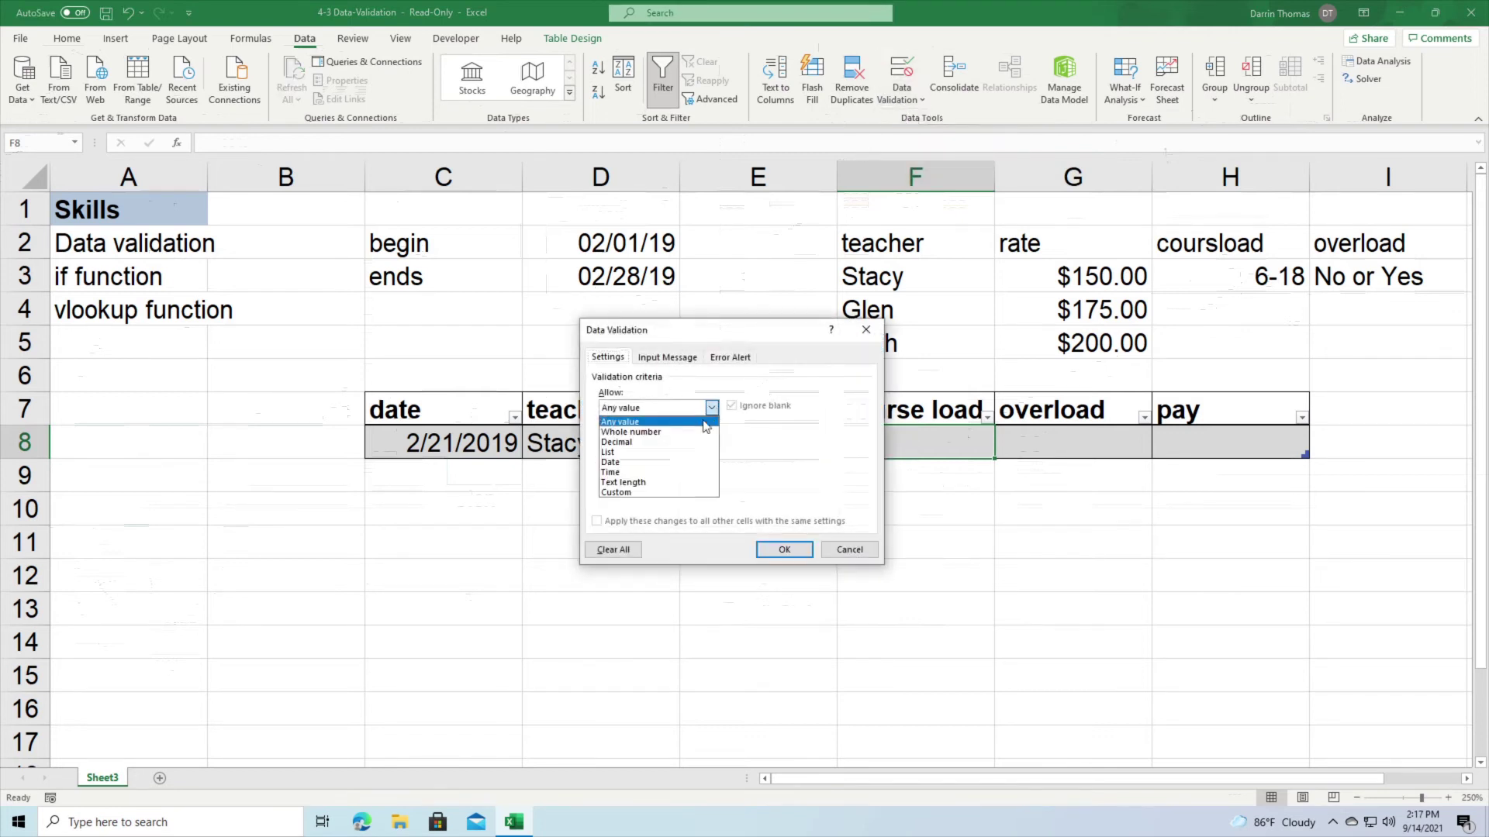
left_click(697, 433)
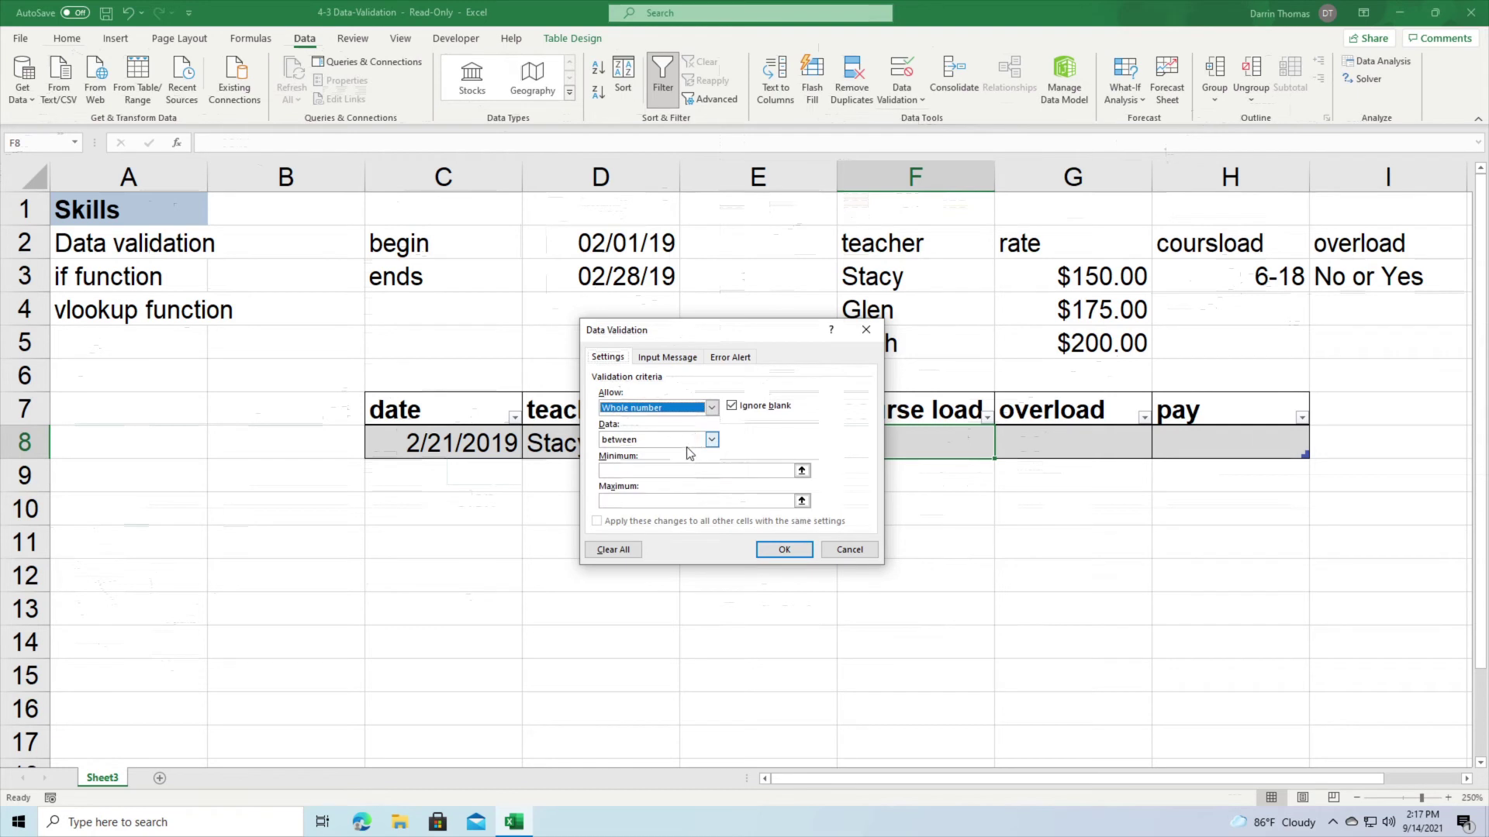
left_click(632, 471)
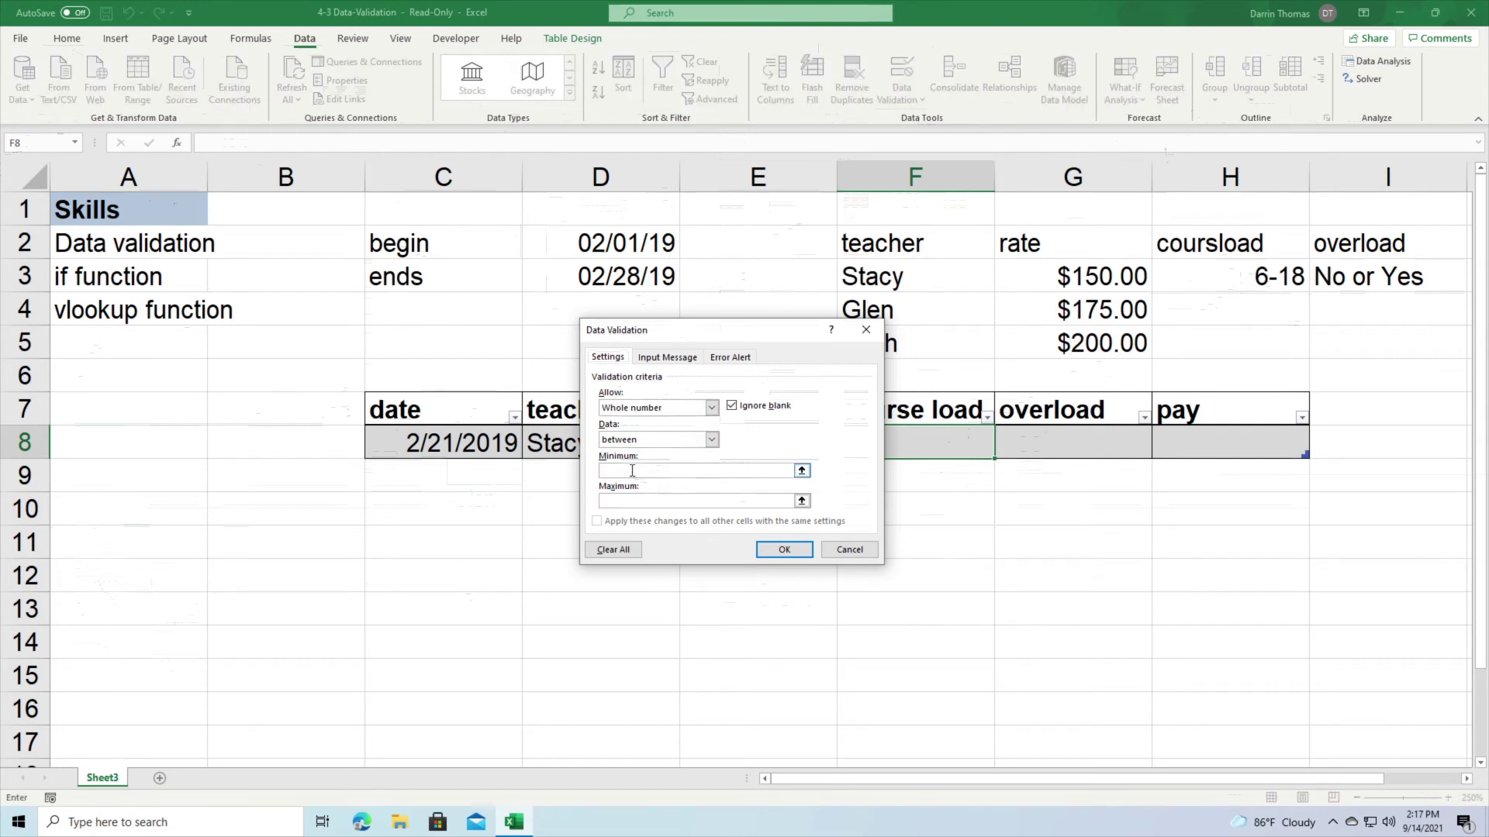
type("6")
left_click(636, 501)
type("18")
left_click(780, 551)
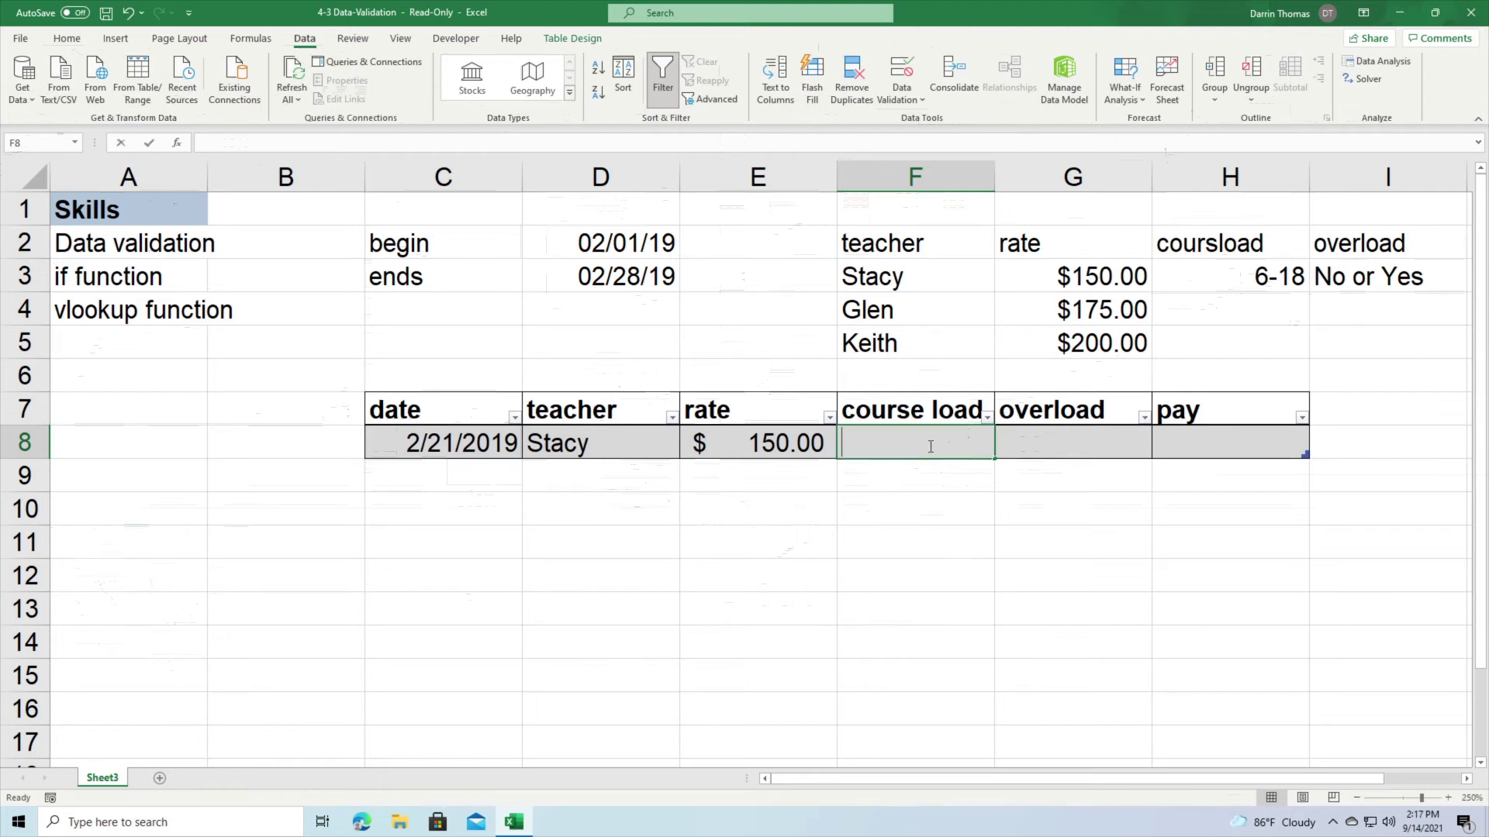
Test the course load validation in cell F8 with the out-of-range value 5, and enter 15 instead.
type("5")
key("Return")
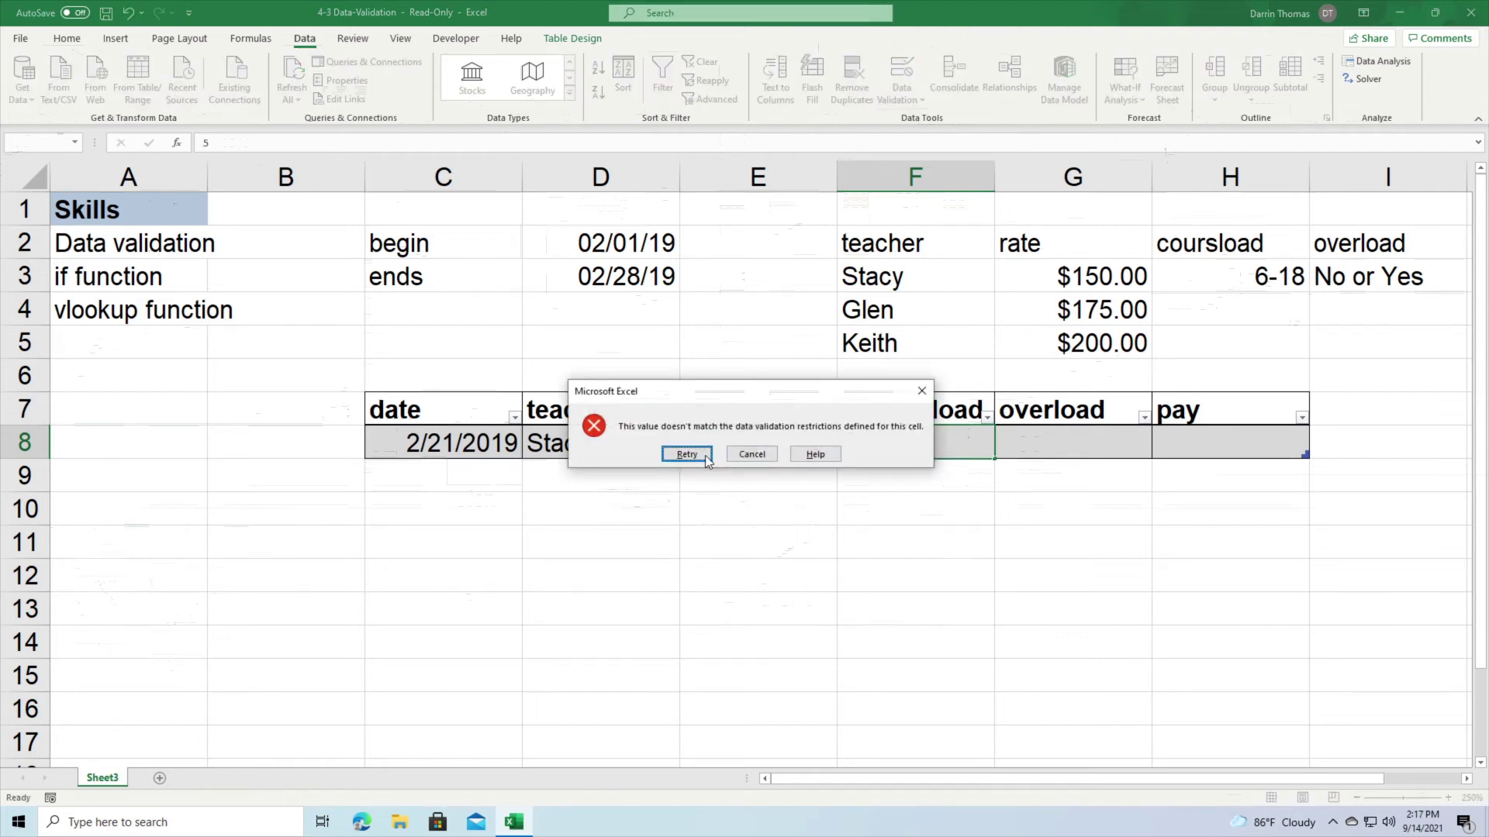
left_click(751, 454)
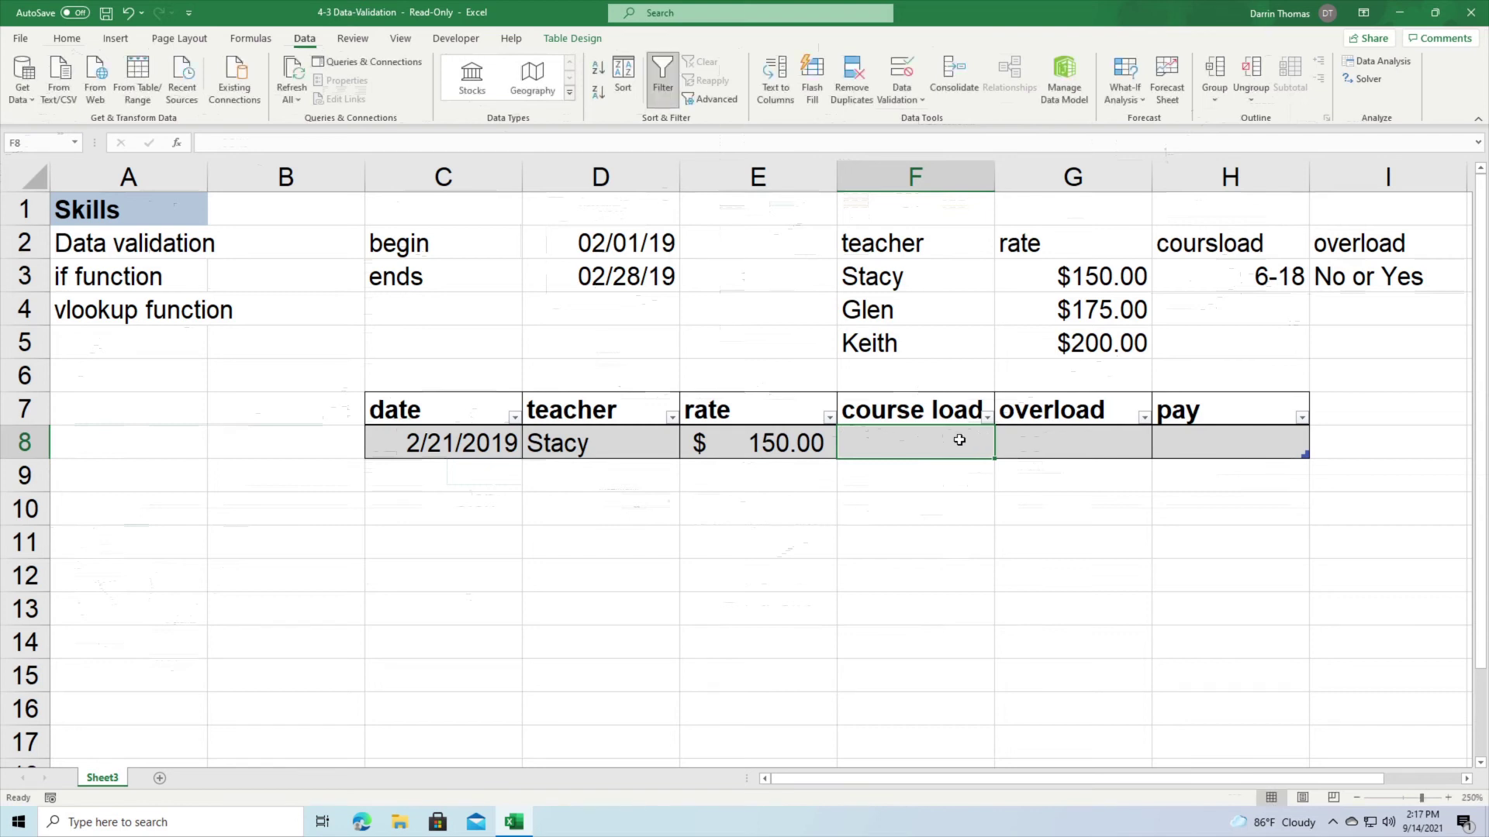
type("15")
key("Return")
Enter the formula =IF([@[course load]]>12,"Yes","No") in overload cell G8.
left_click(1076, 442)
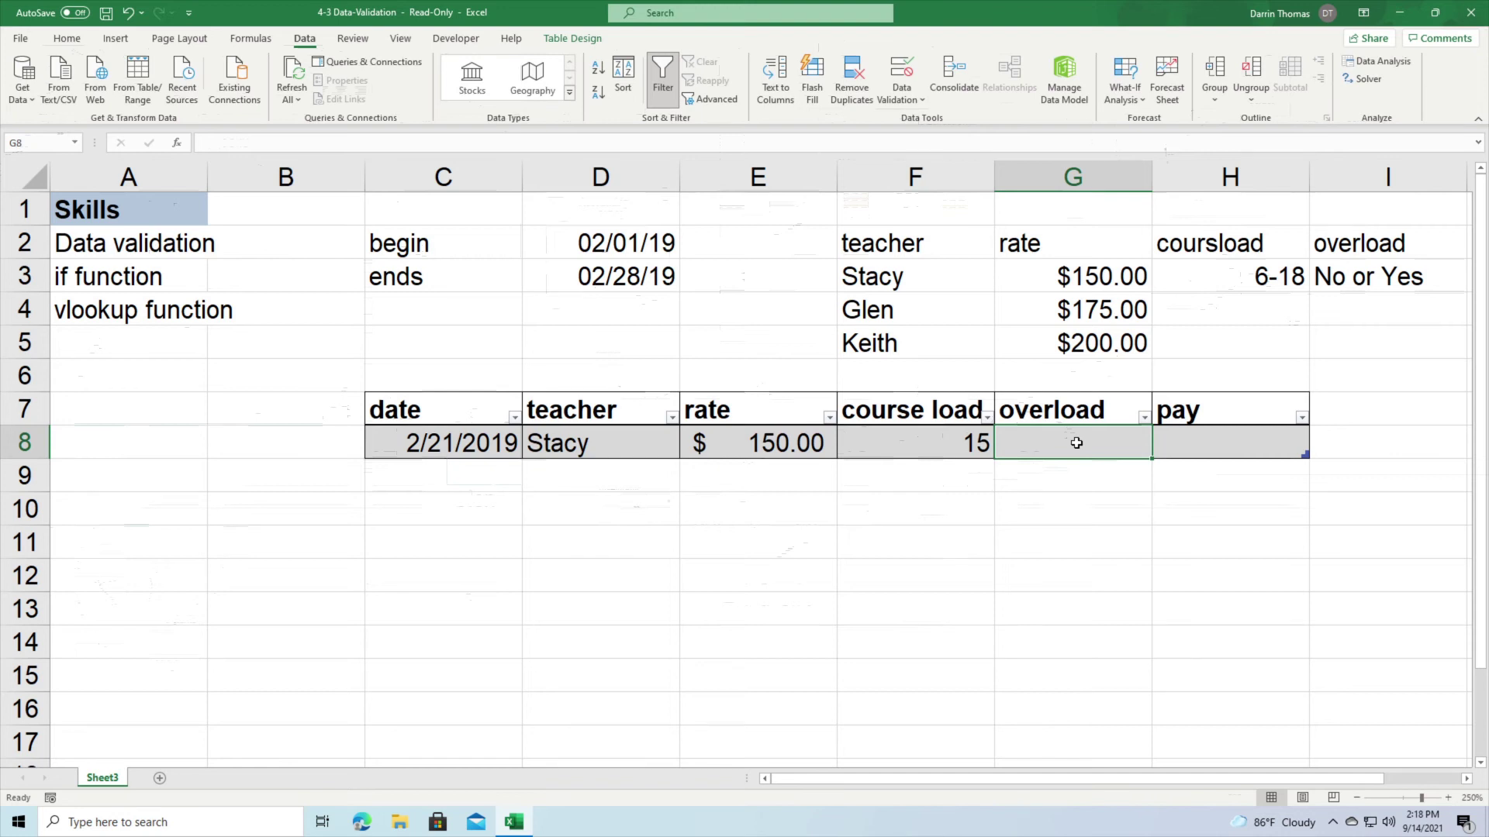
type("=i")
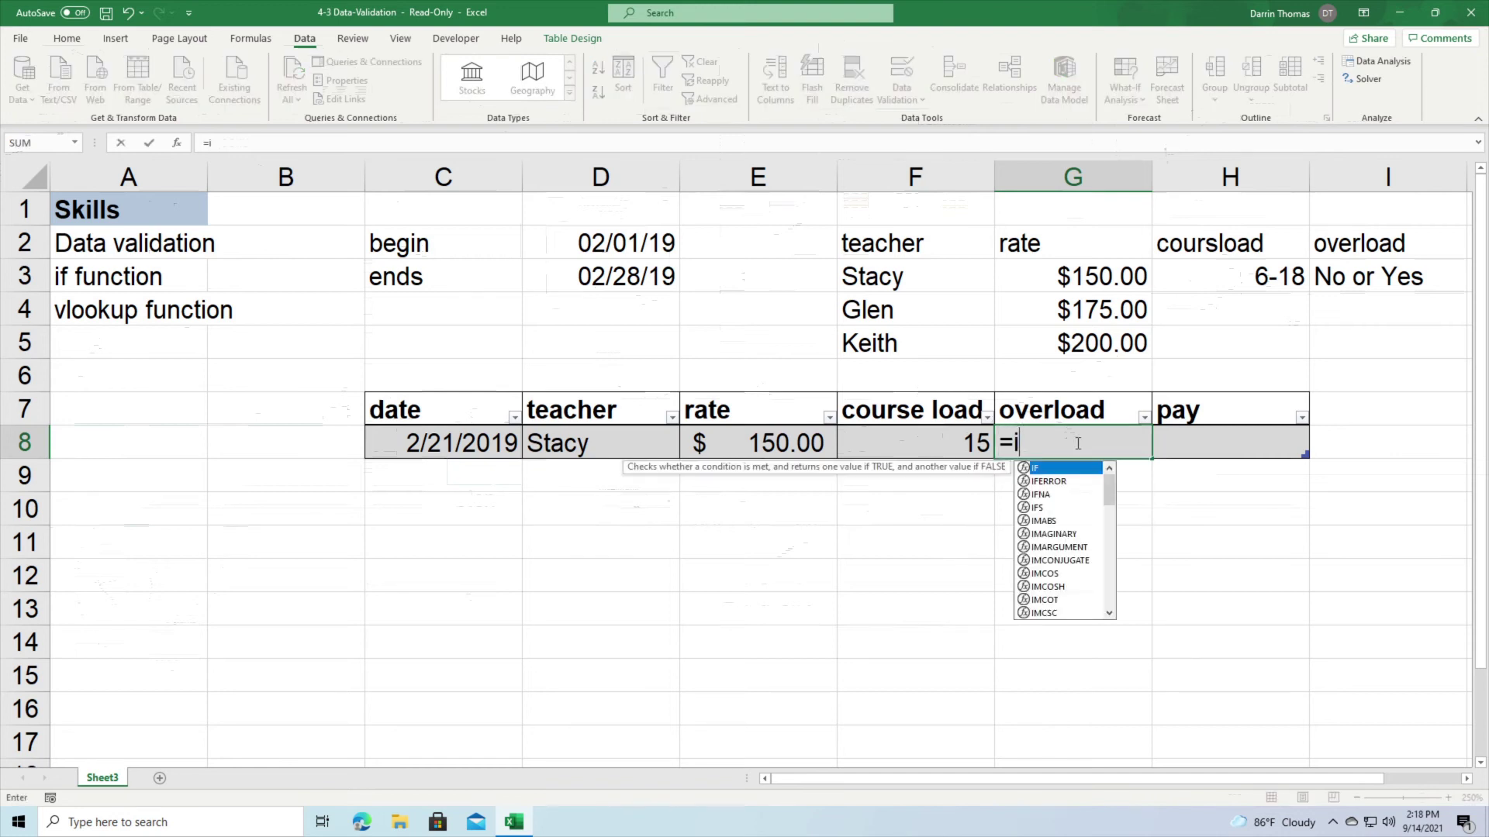
type("f(")
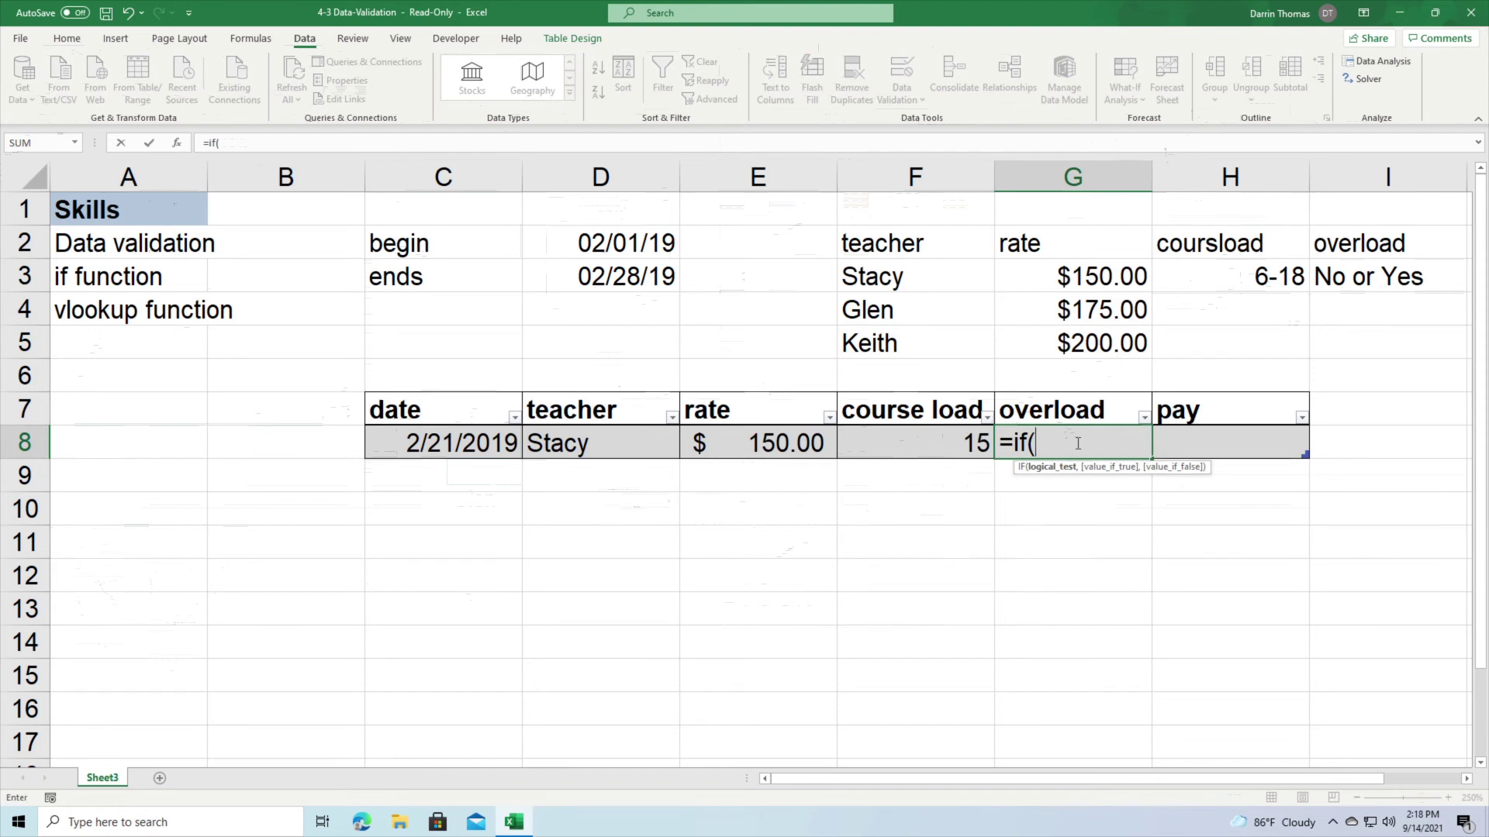
left_click(926, 441)
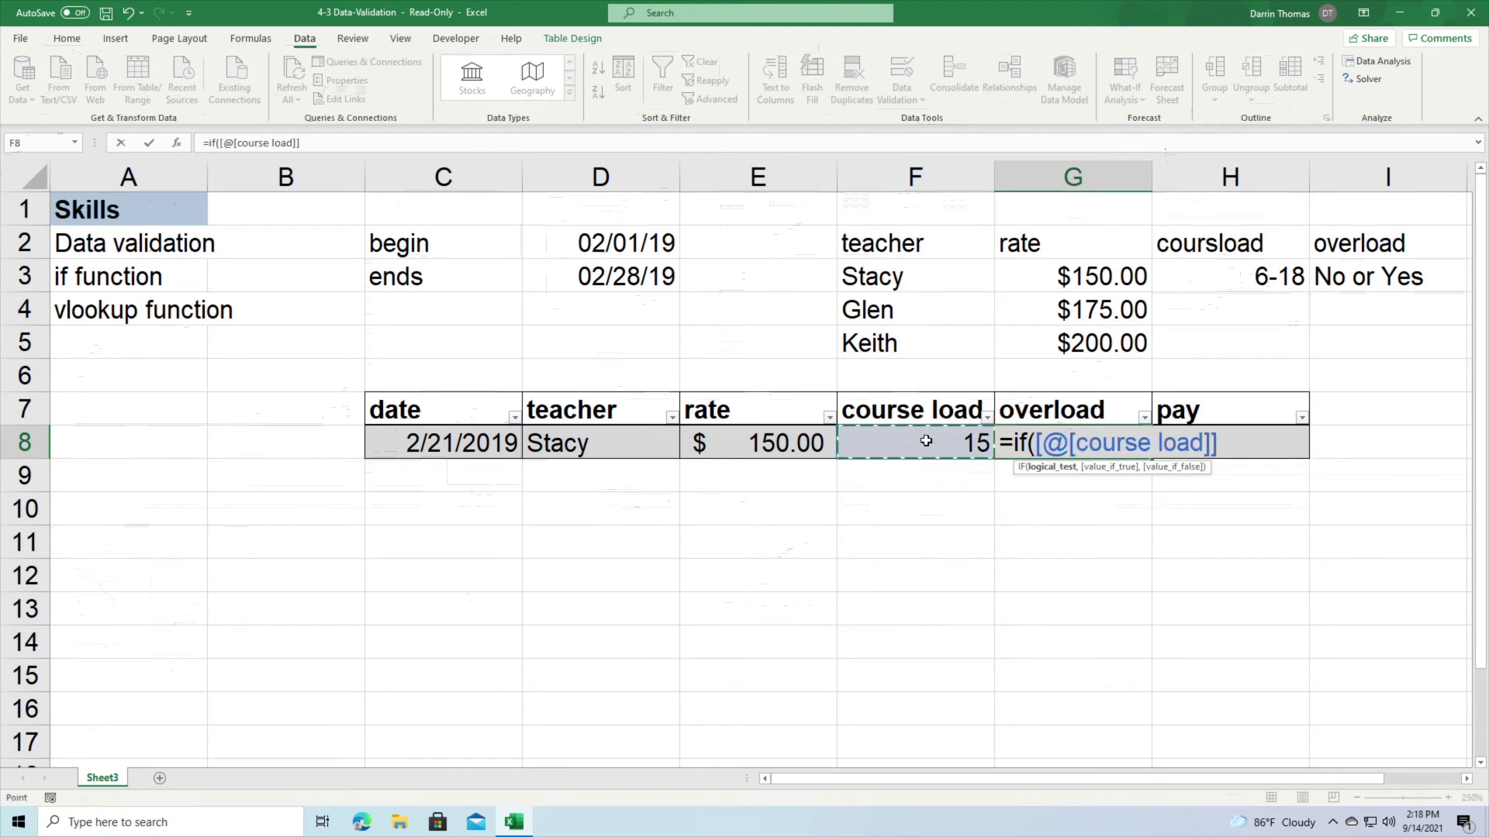
type(">12")
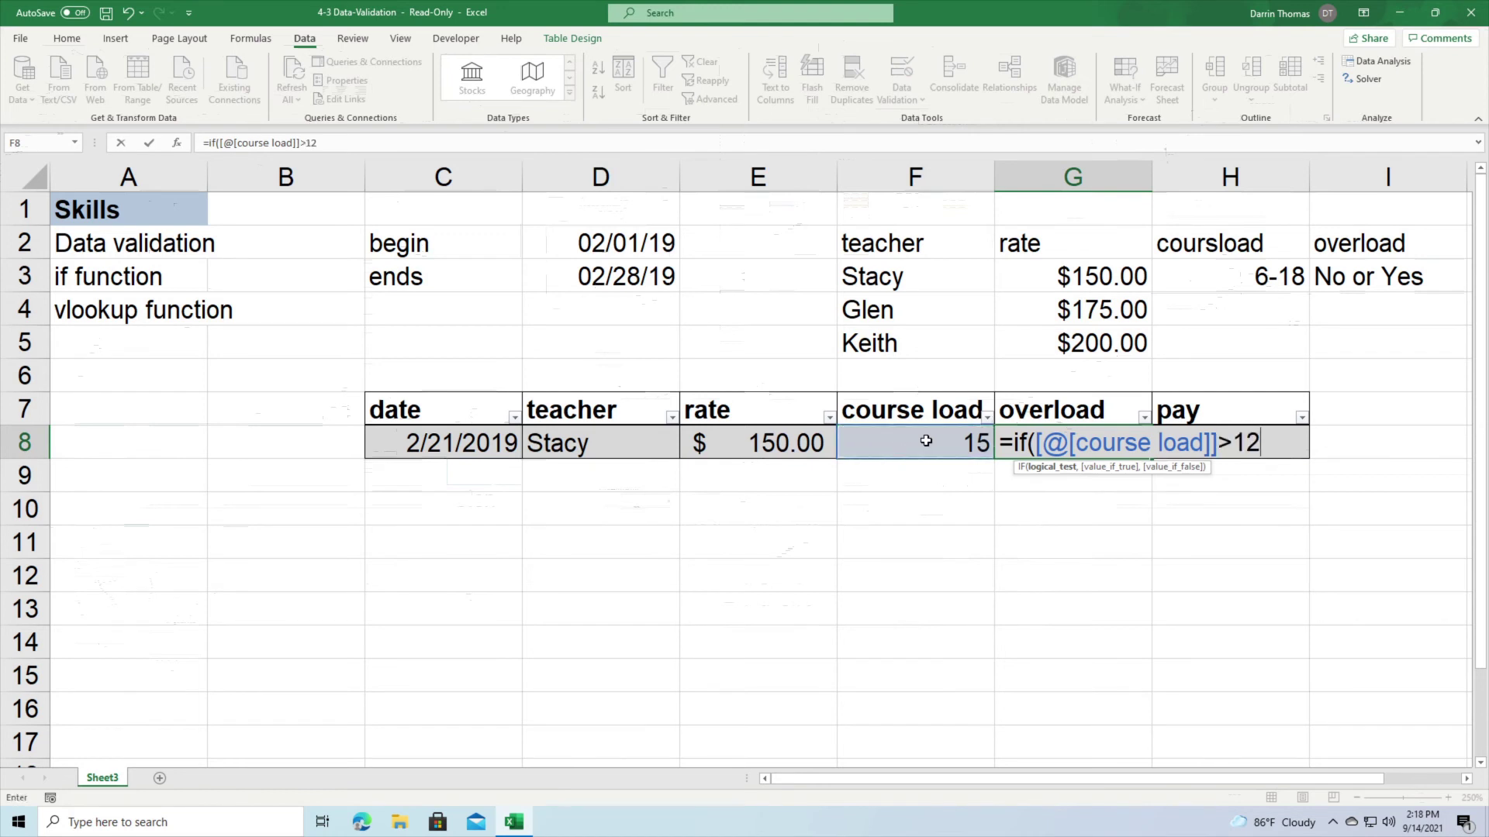
type(",\"Y")
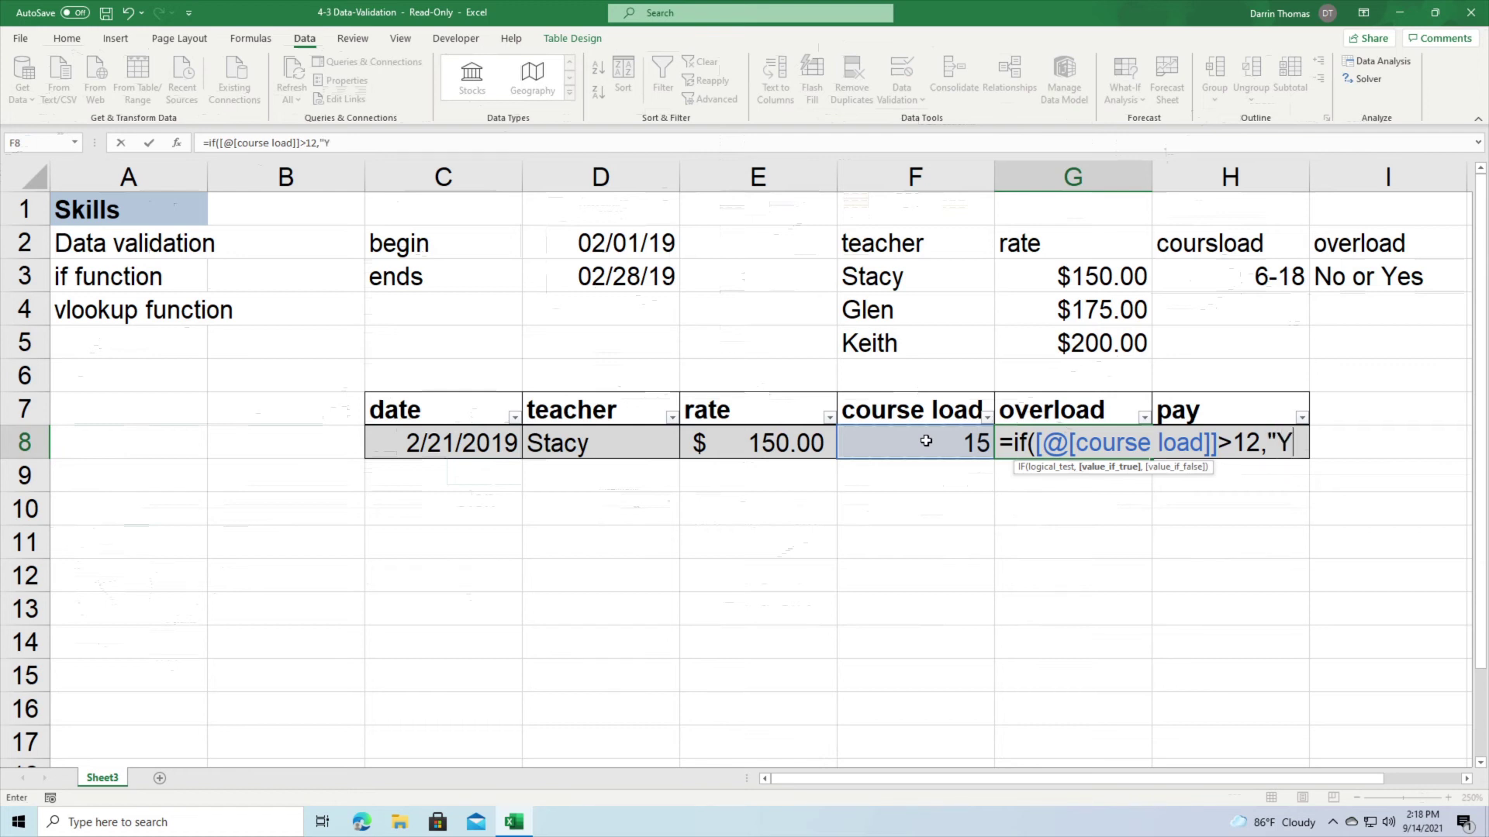
type("es\"")
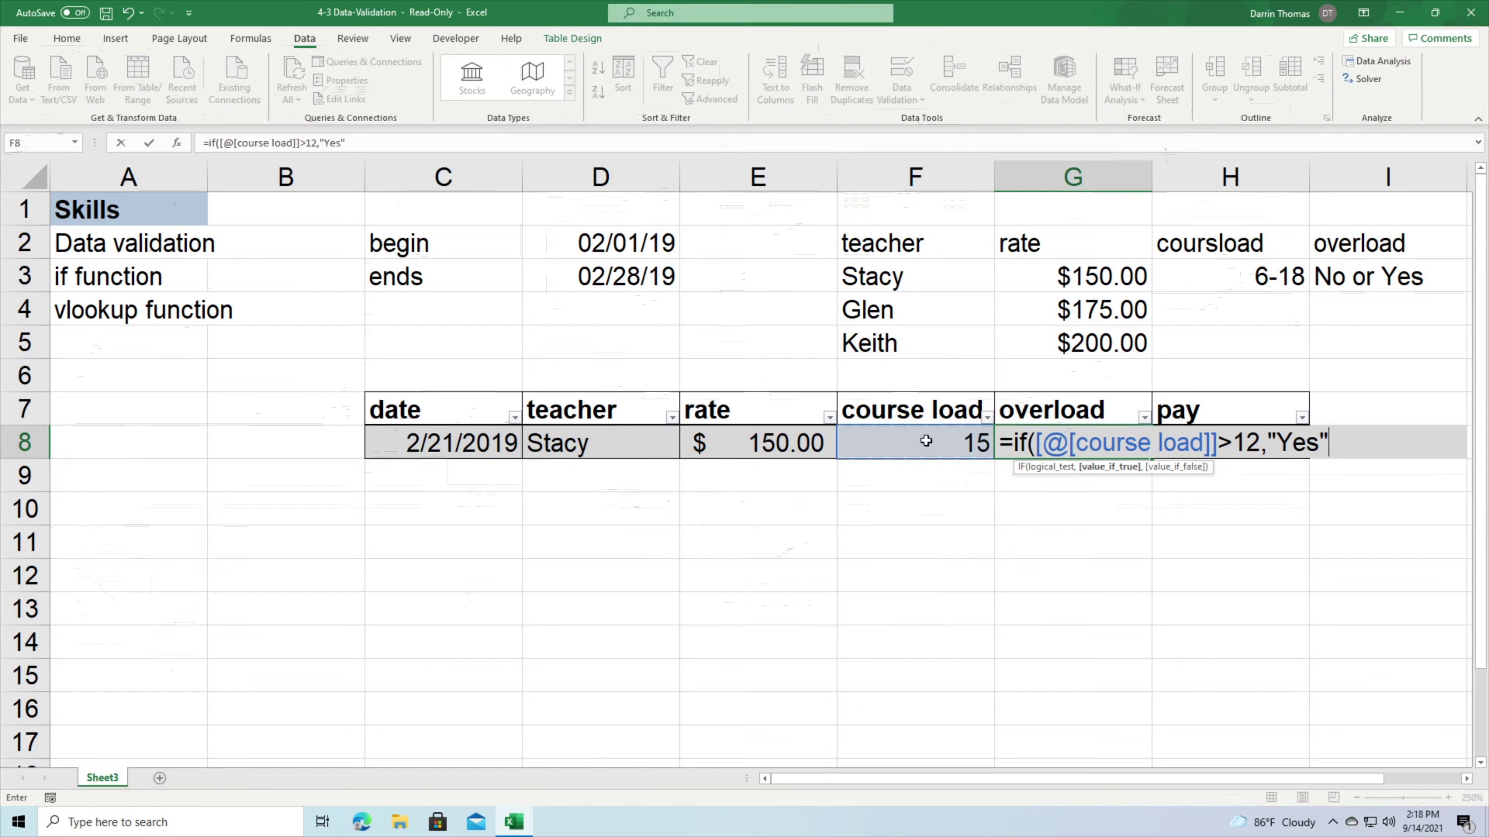
type(",\"No")
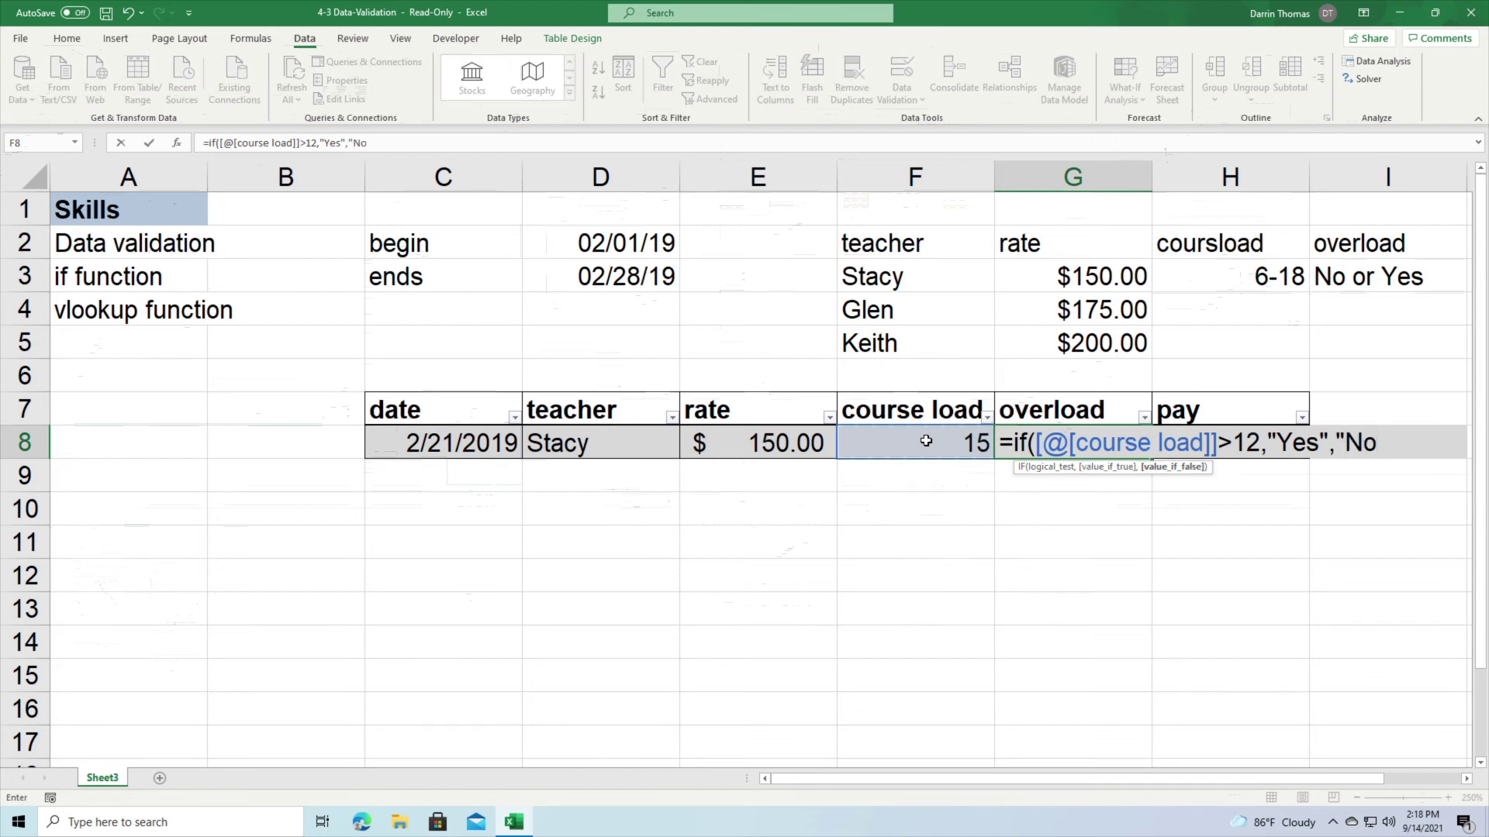
type("\")")
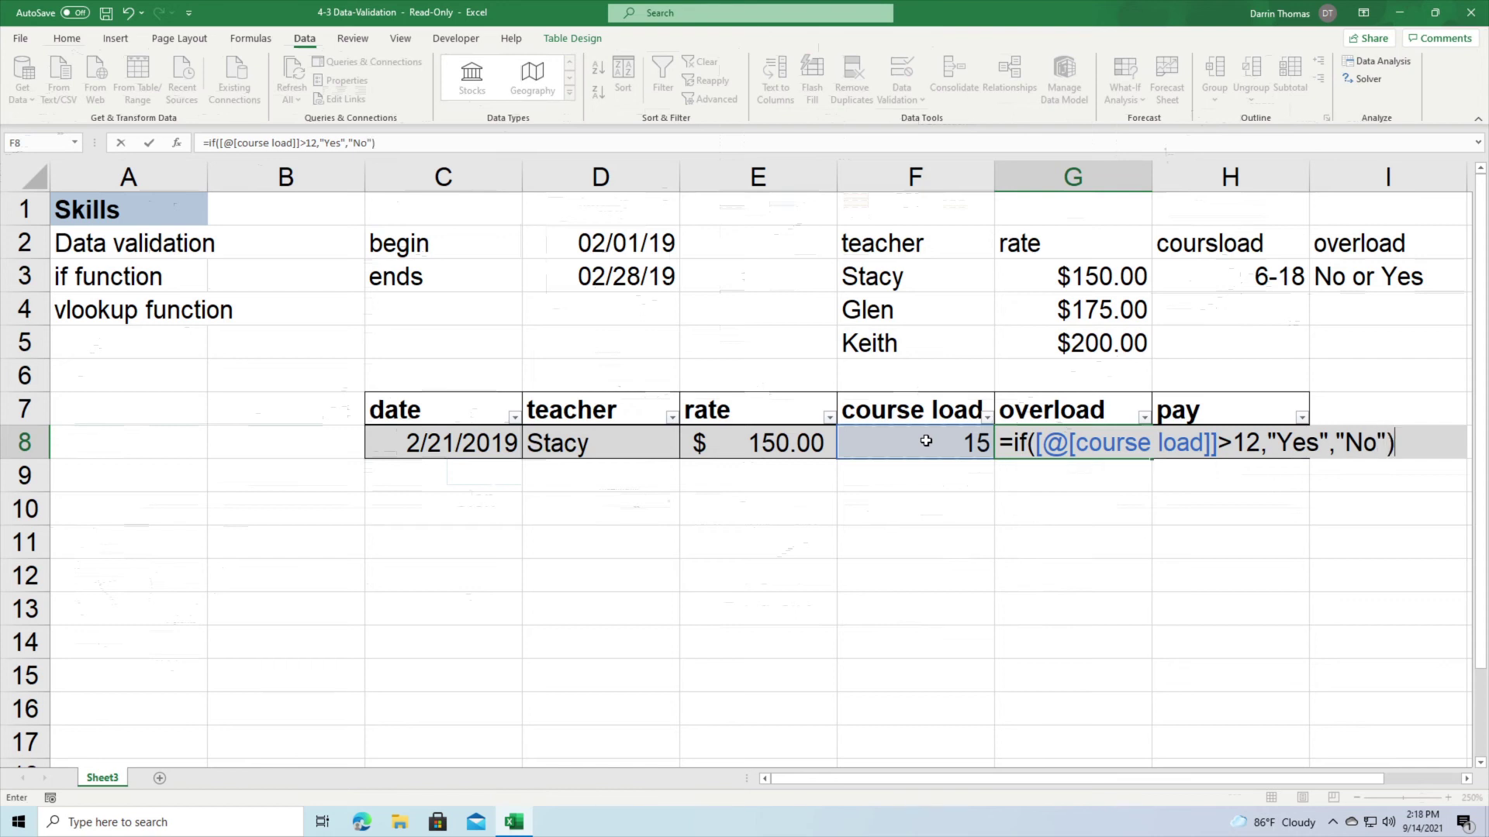
key("Return")
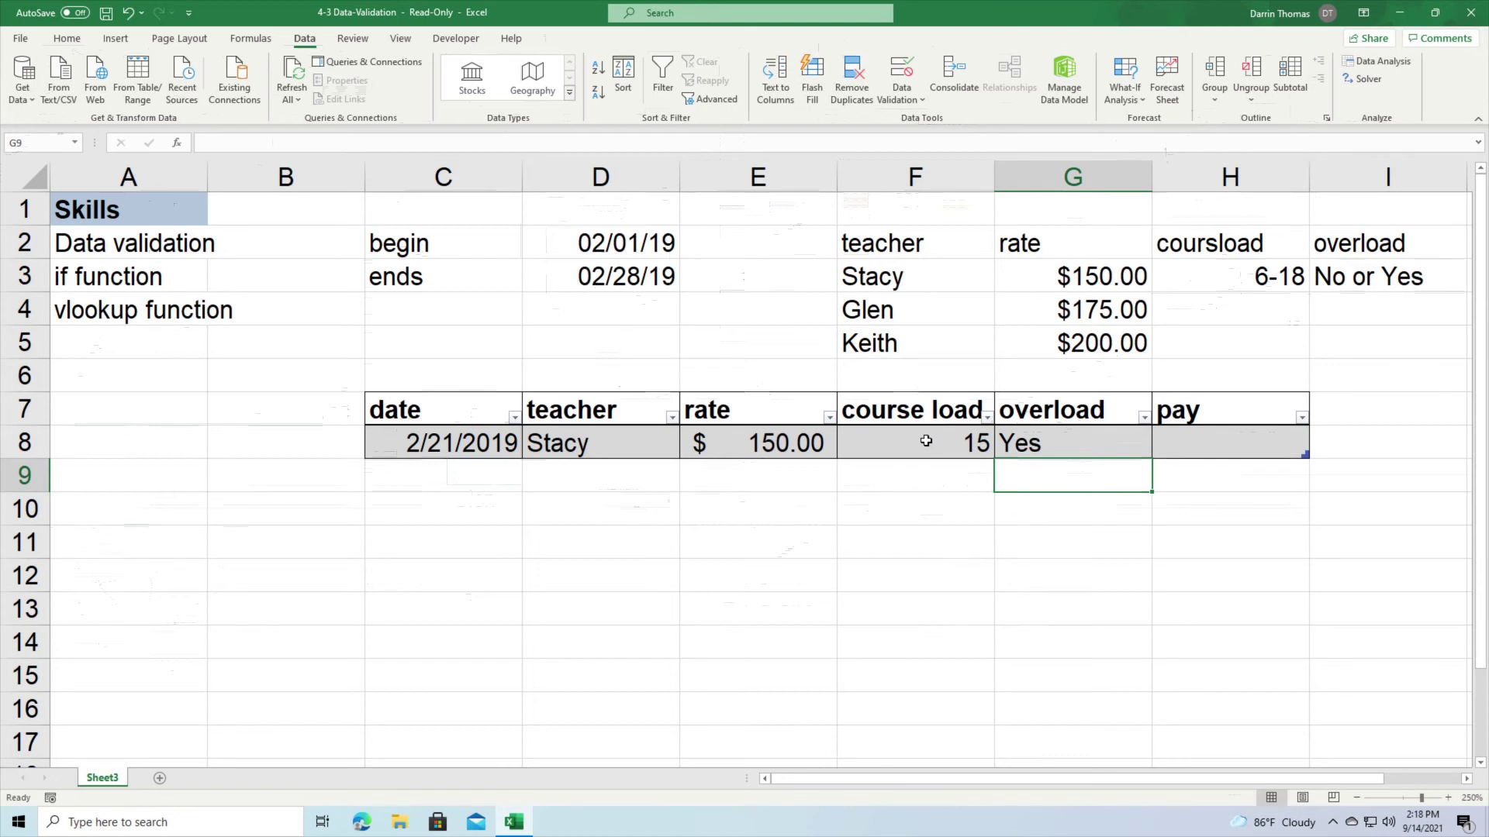
In pay cell H8, begin an IF formula that returns rate times course load plus 250 when overload equals "Yes".
key("Up")
key("Right")
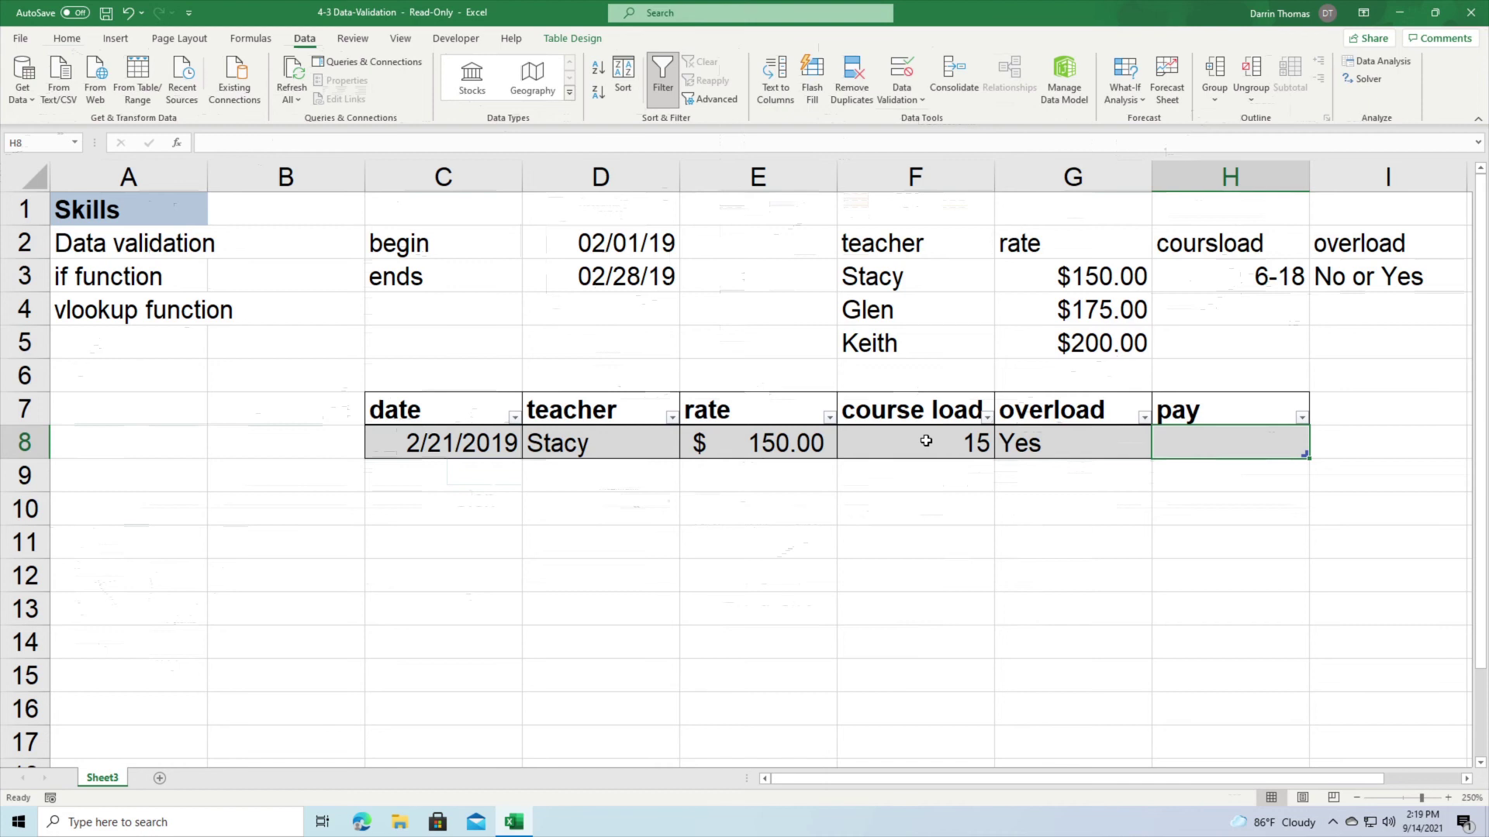
type("=if(")
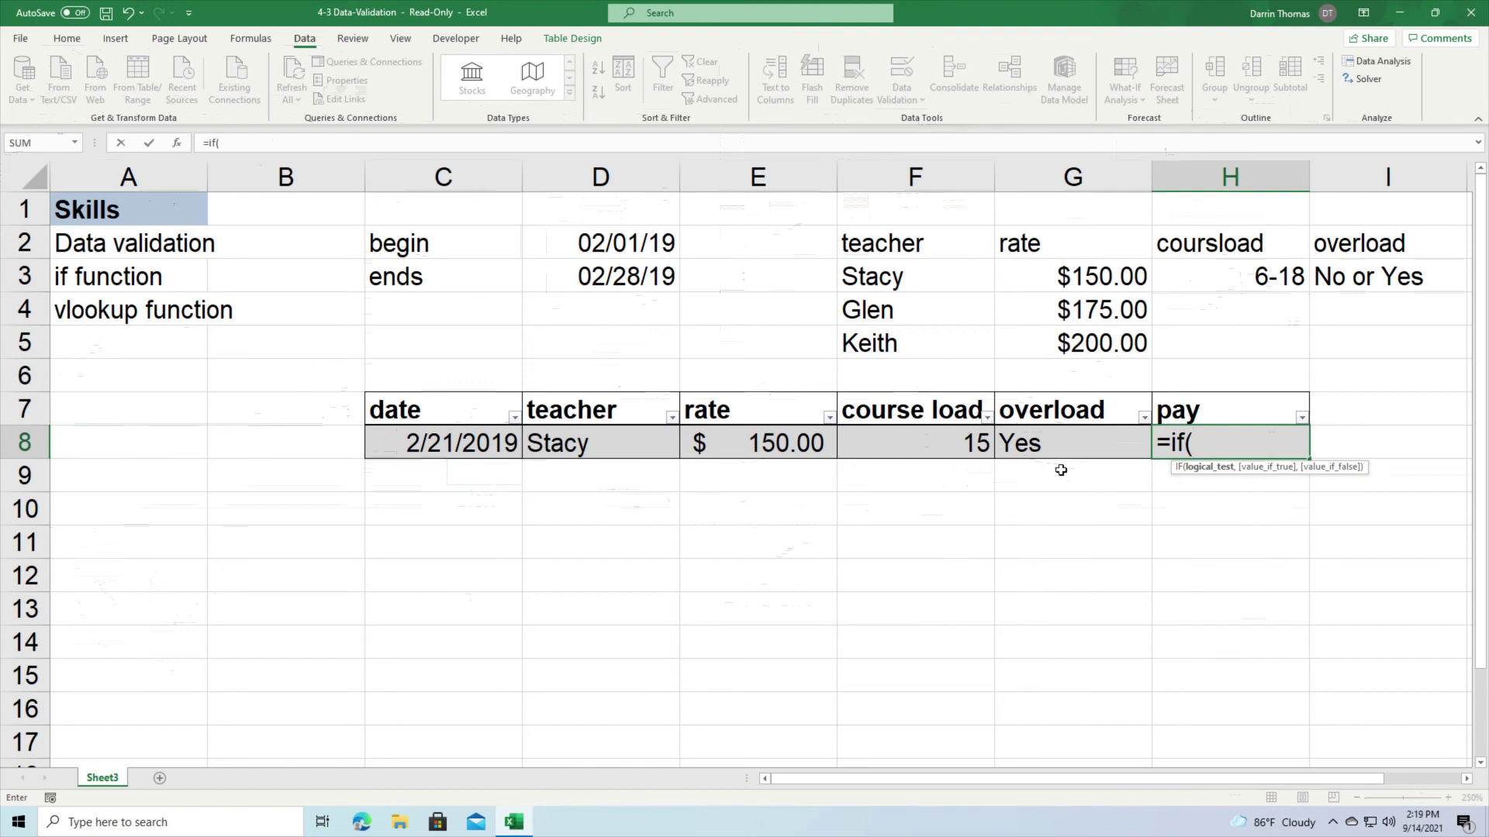
left_click(1045, 446)
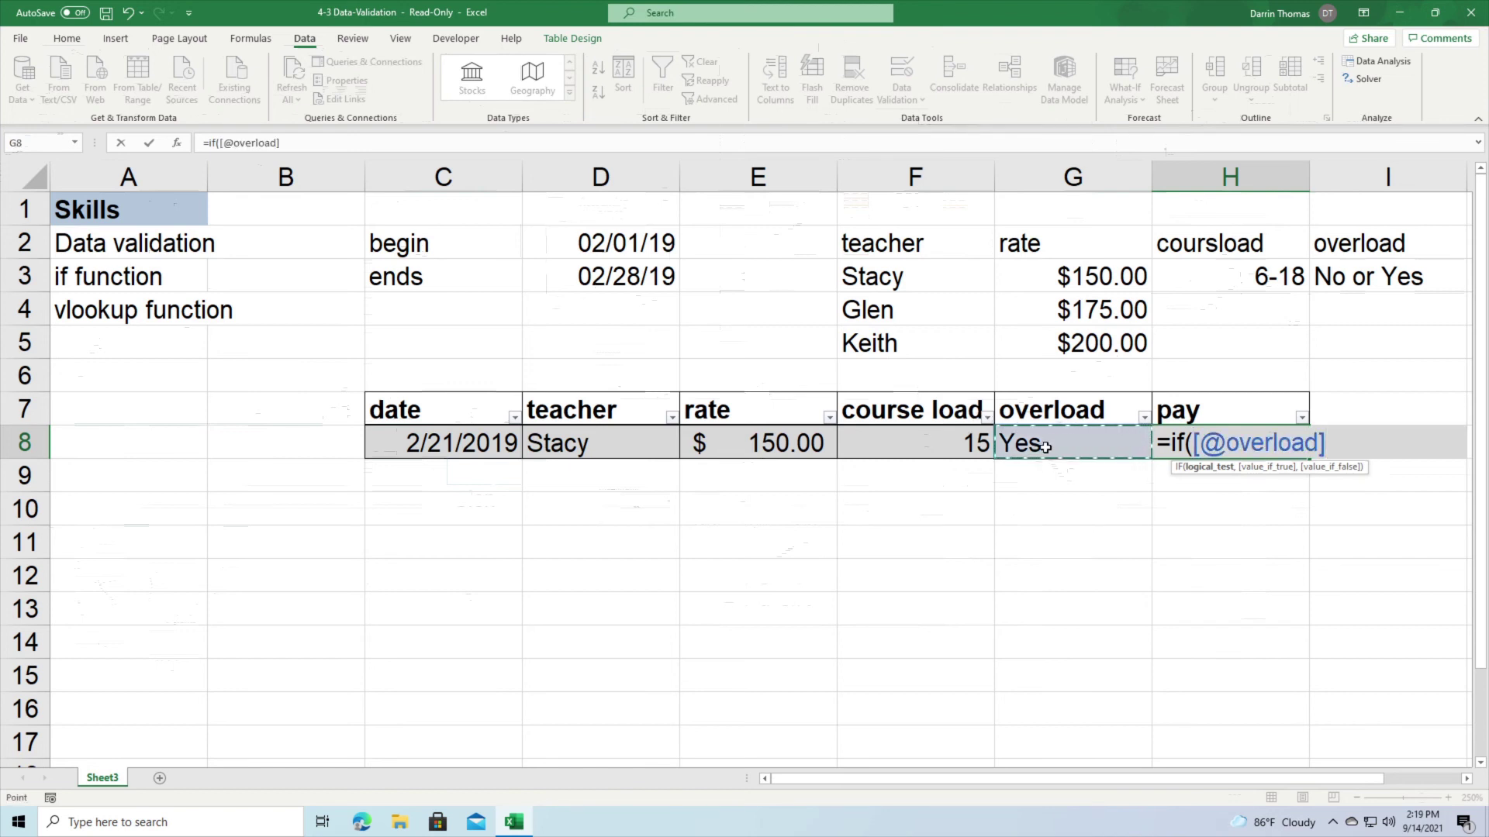
type("=\"Yes\",")
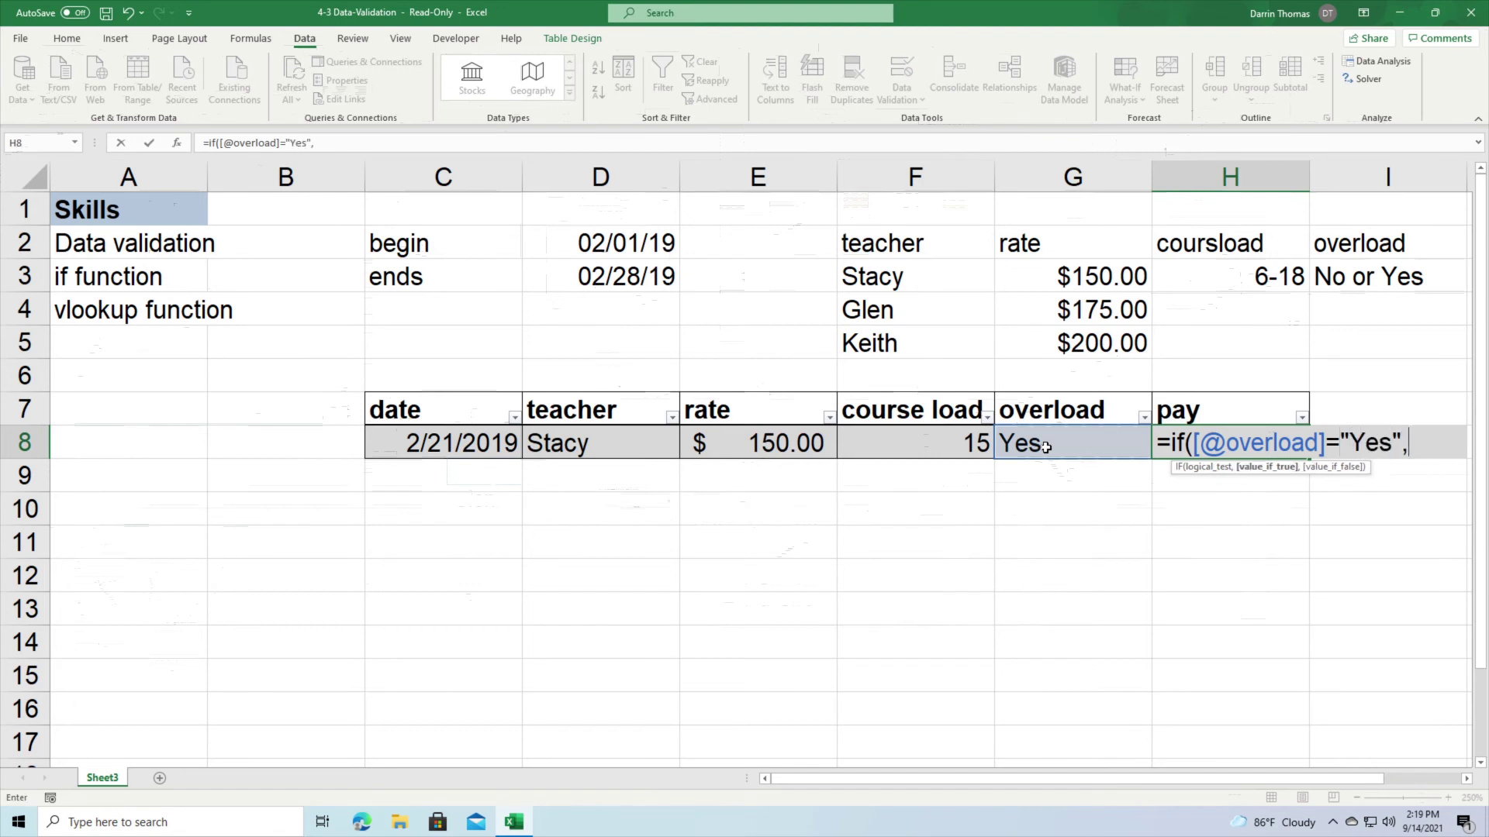
left_click_drag(1068, 780, 1147, 769)
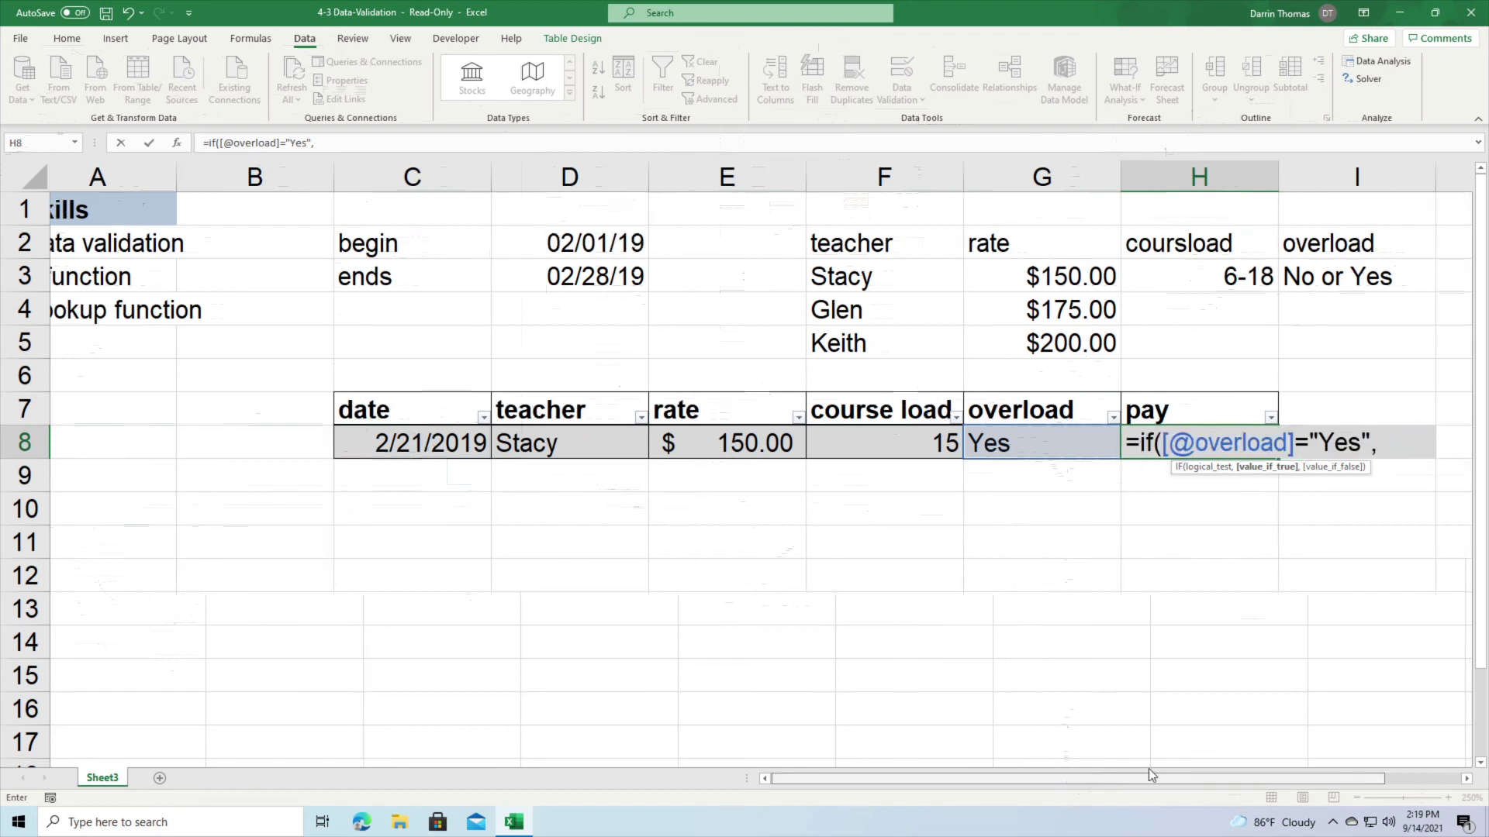
left_click_drag(1287, 758, 1287, 756)
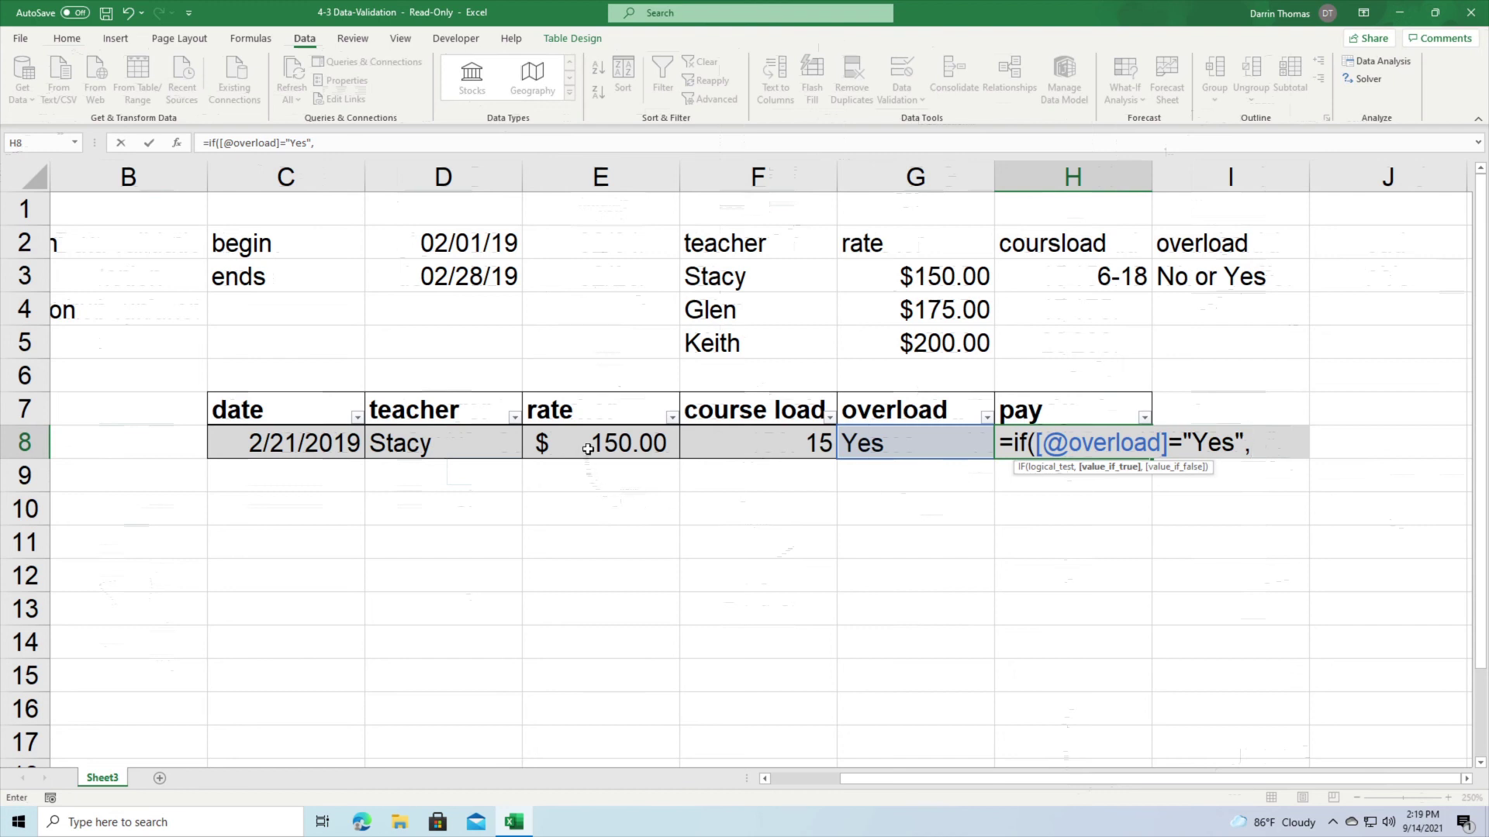
left_click(609, 441)
type("*")
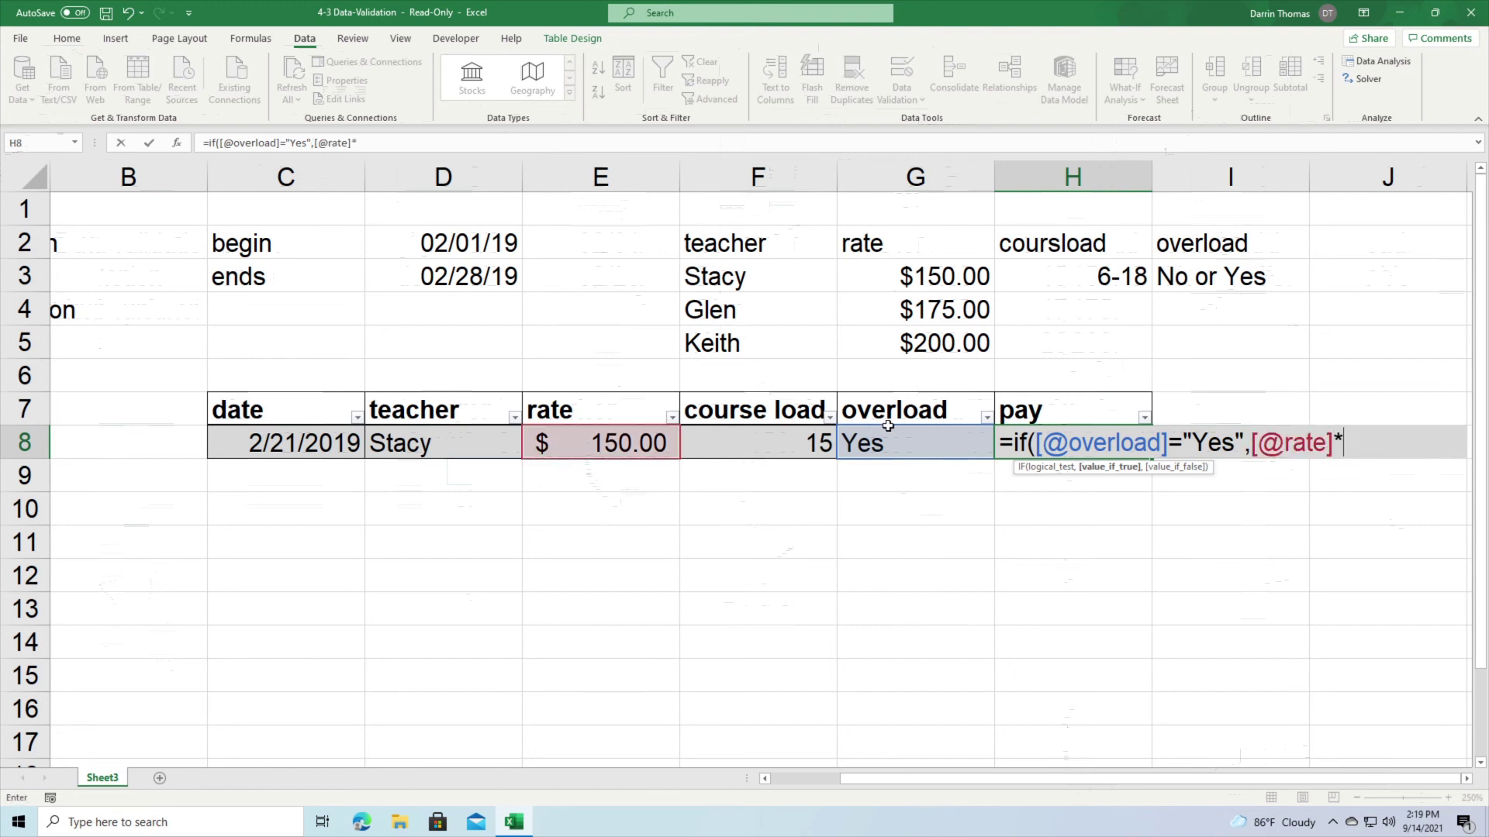
left_click(798, 442)
type("+250,")
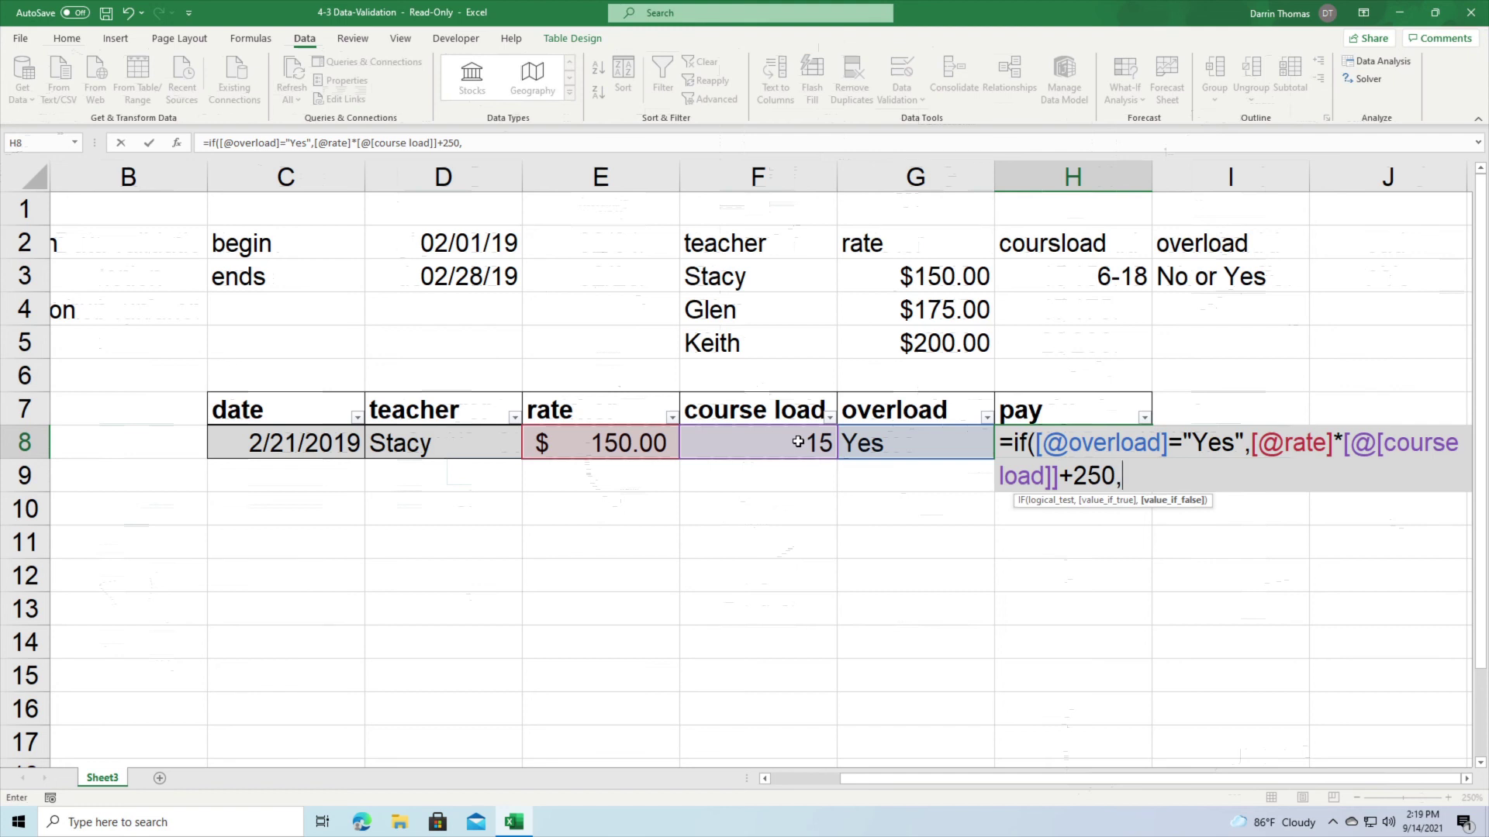
Complete the pay formula in H8 with rate times course load as the value if false.
left_click(620, 442)
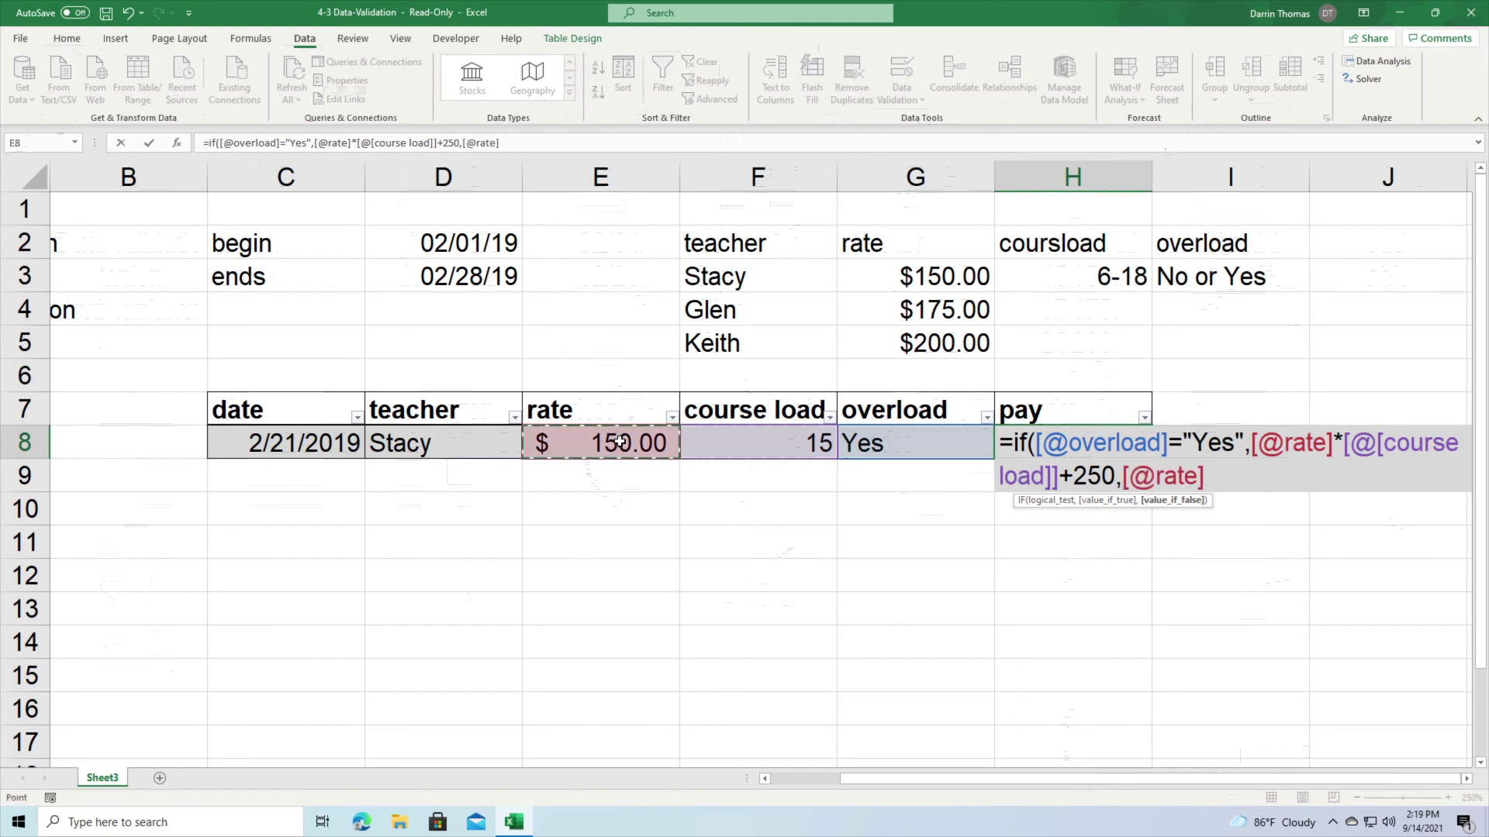
type("*")
left_click(750, 444)
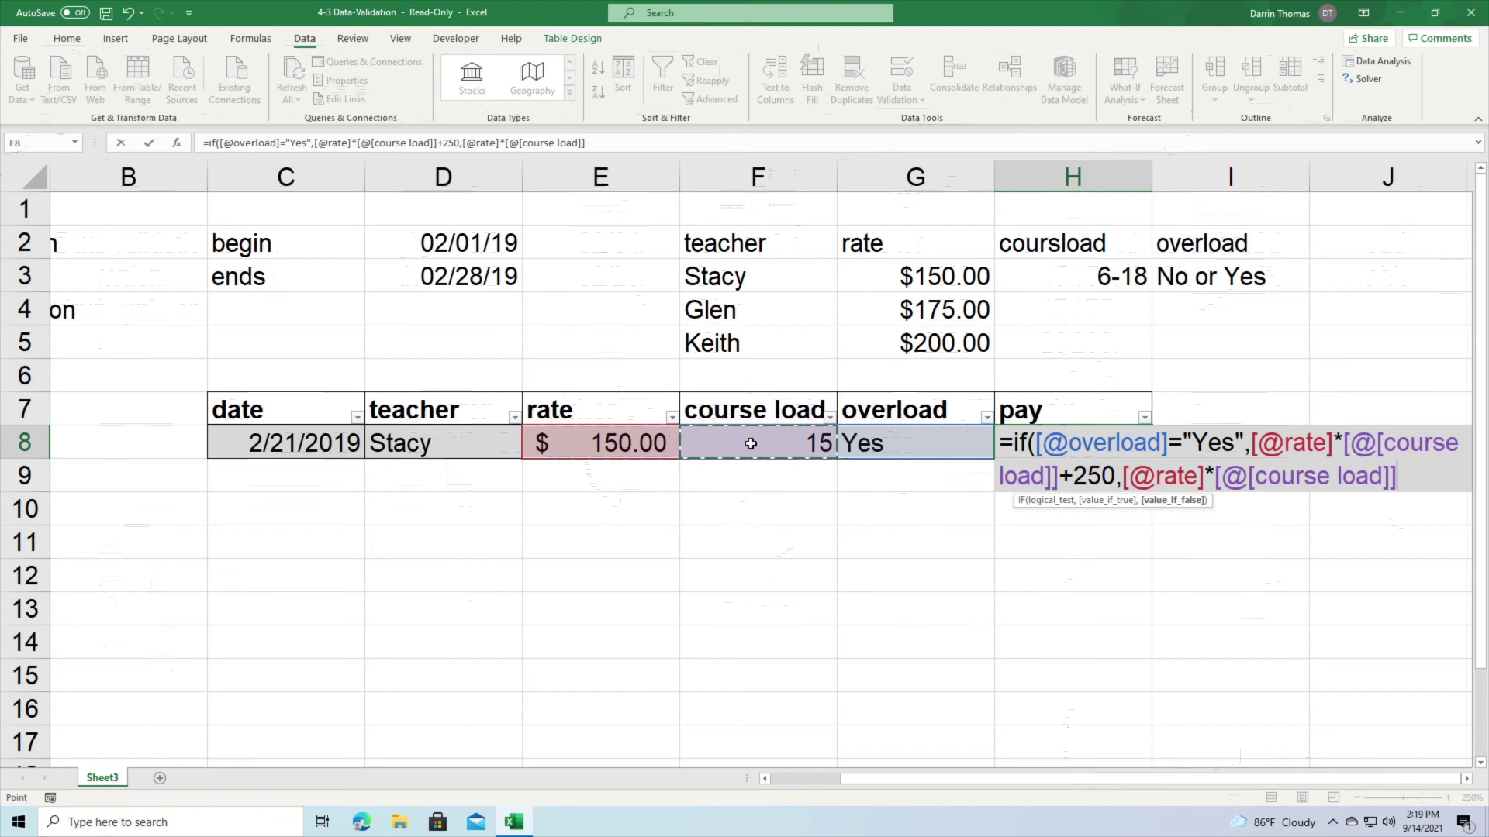
type(")")
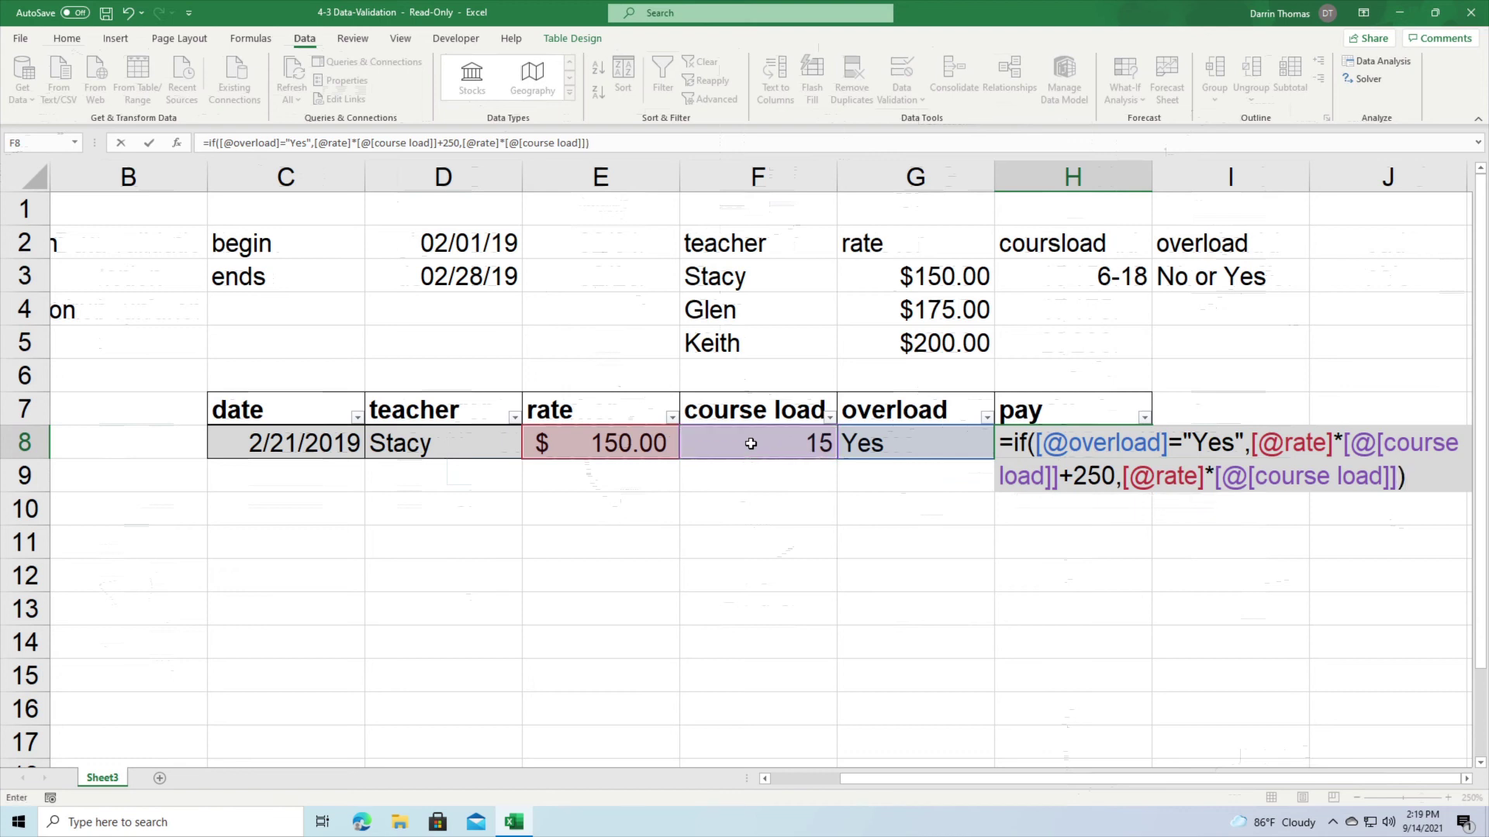
key("Return")
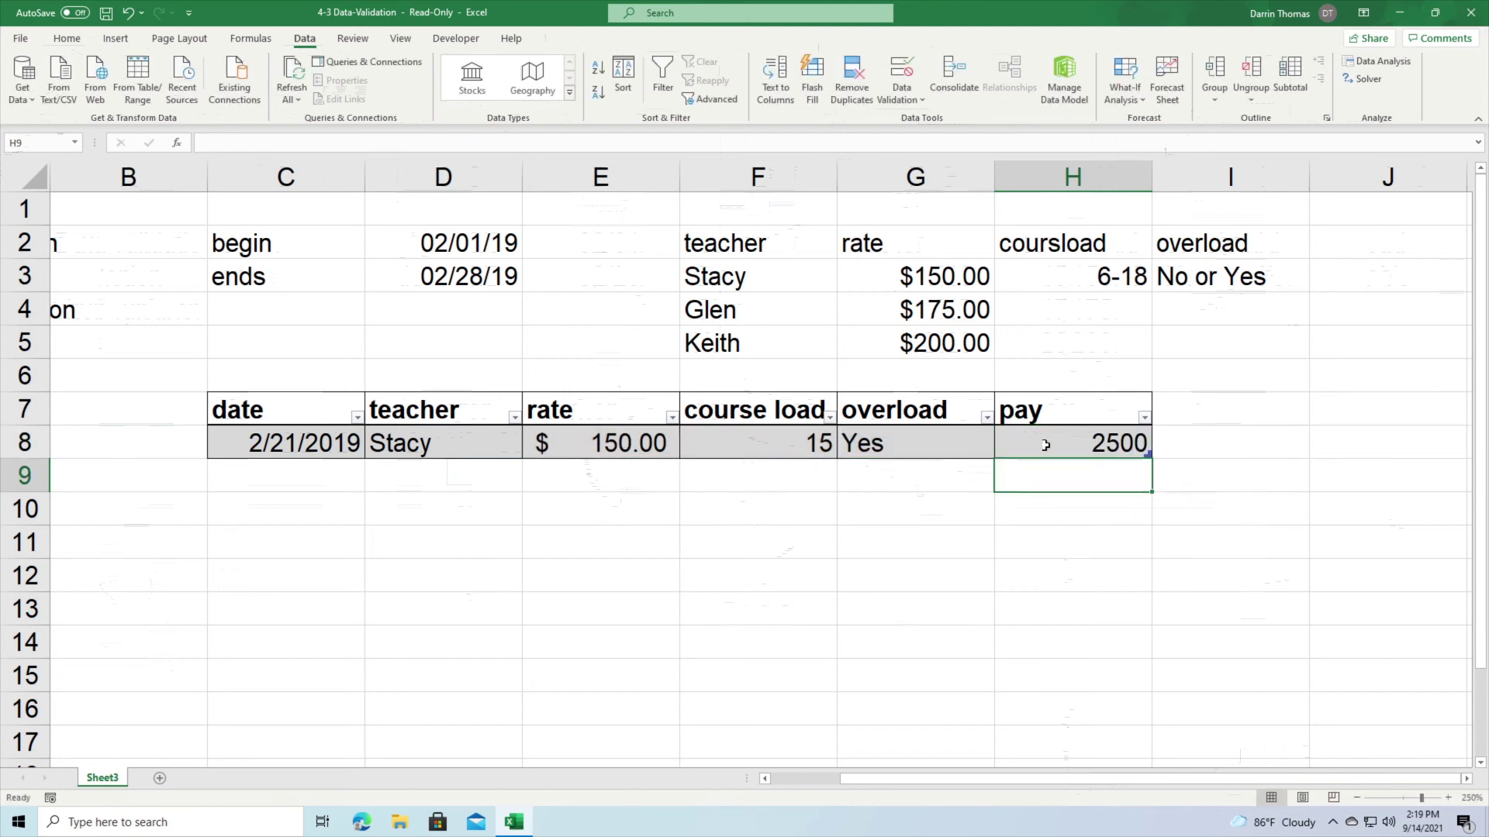
Add a new row to the table below the first record.
left_click(1076, 451)
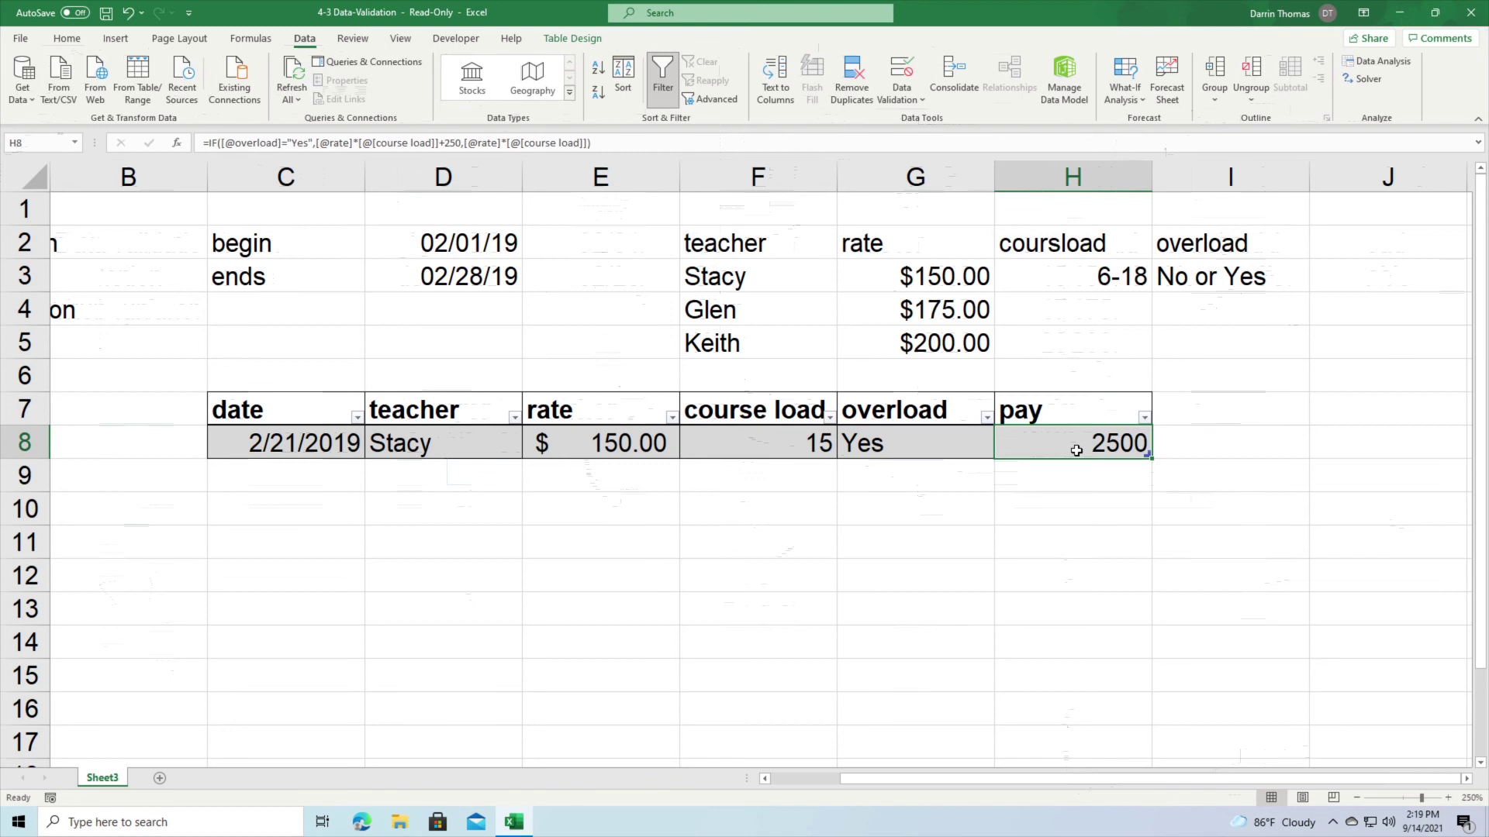
key("Tab")
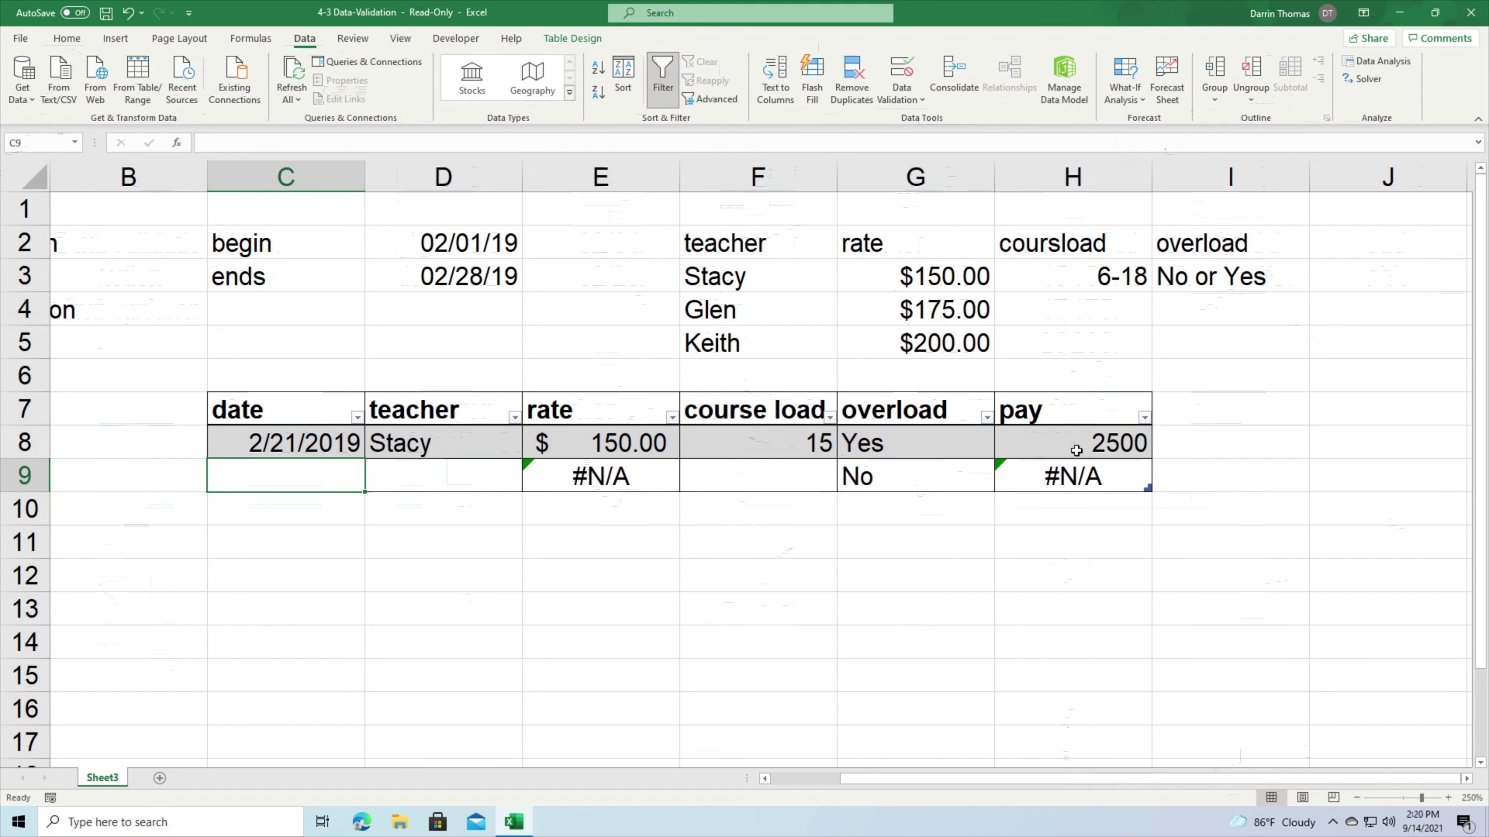
type("2")
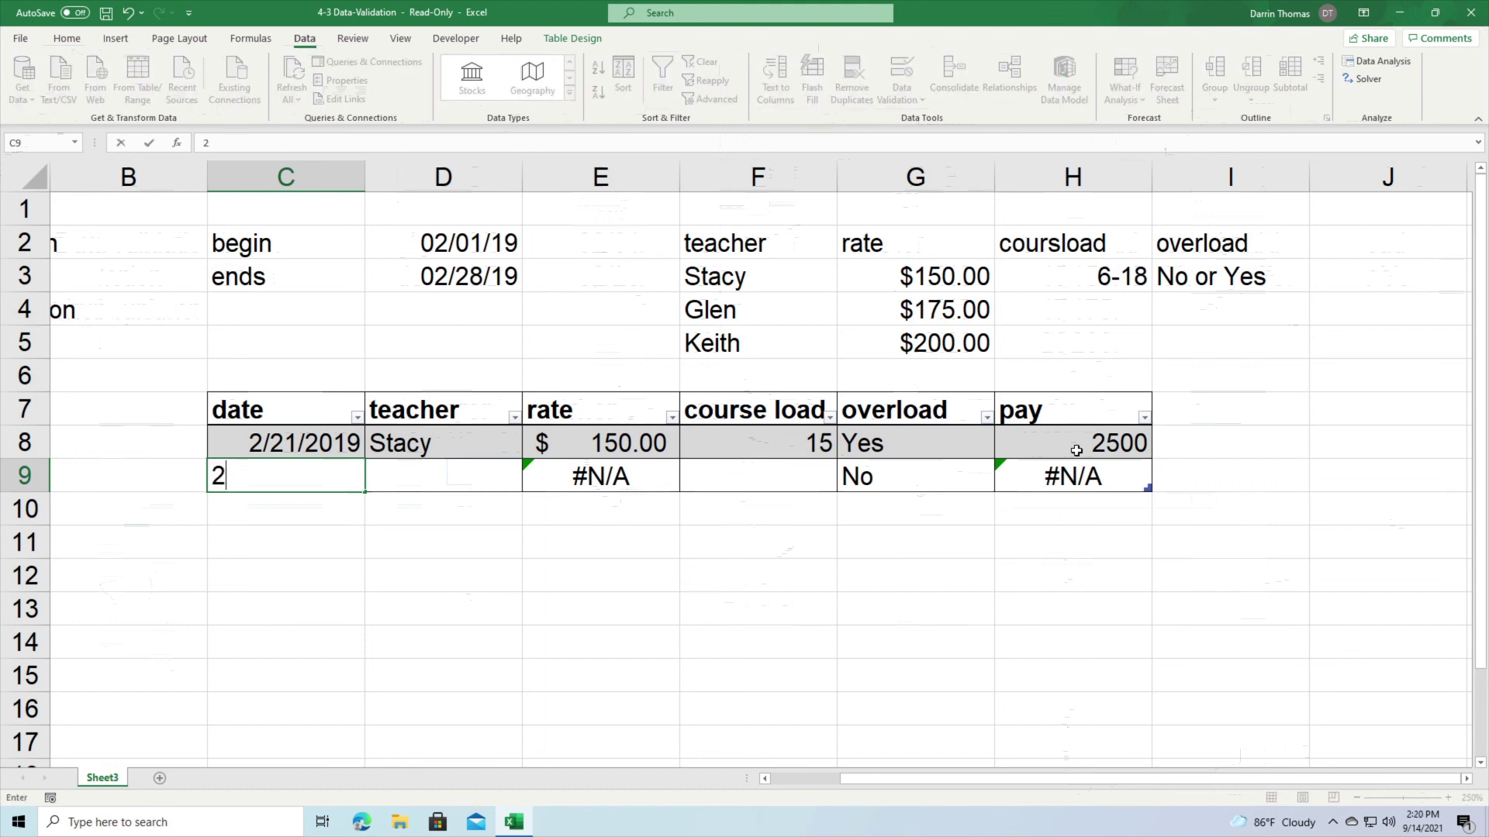
type("/22/219")
key("Return")
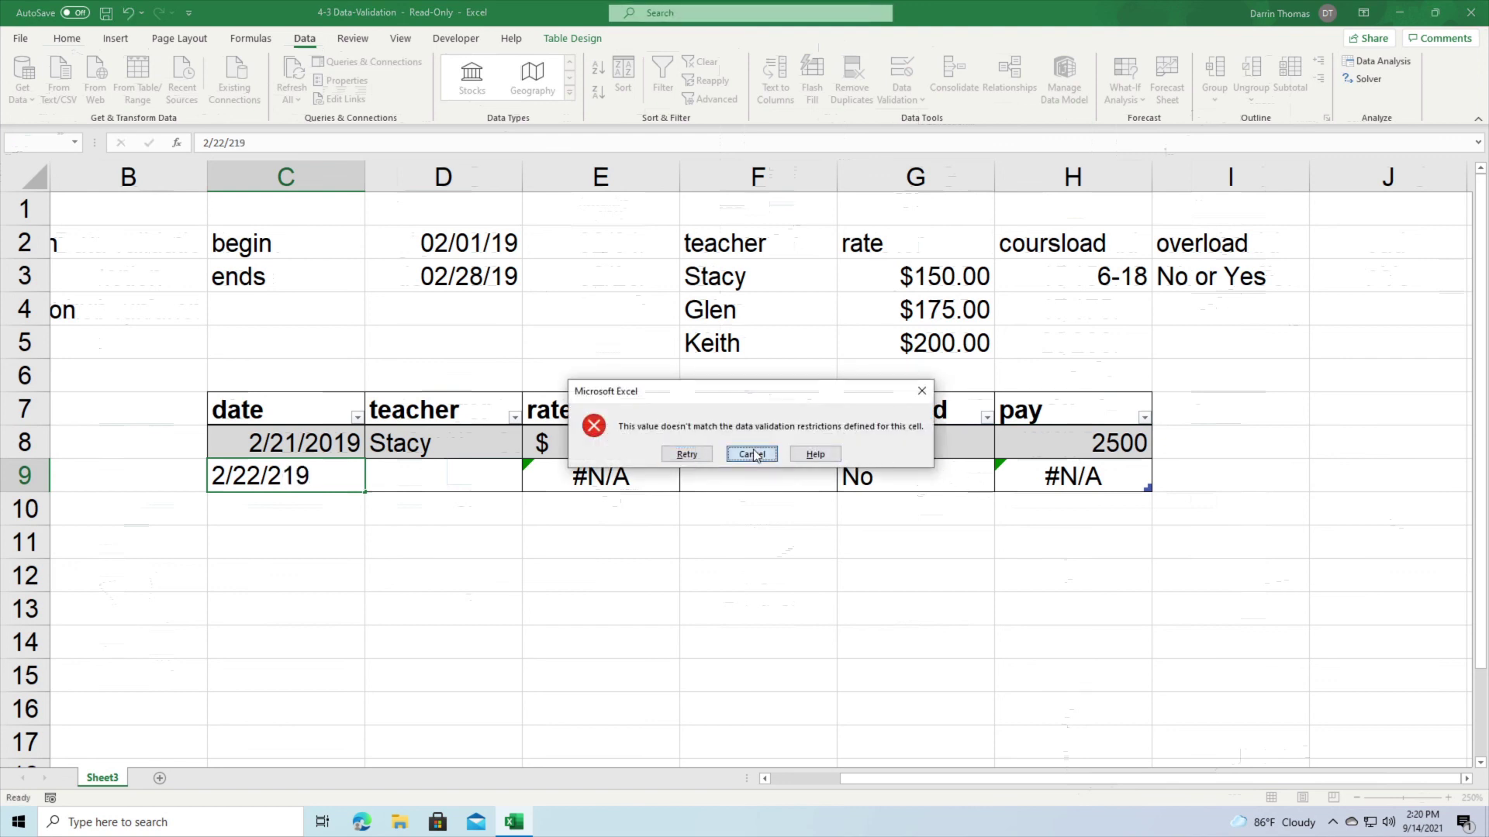
left_click(686, 455)
key("Escape")
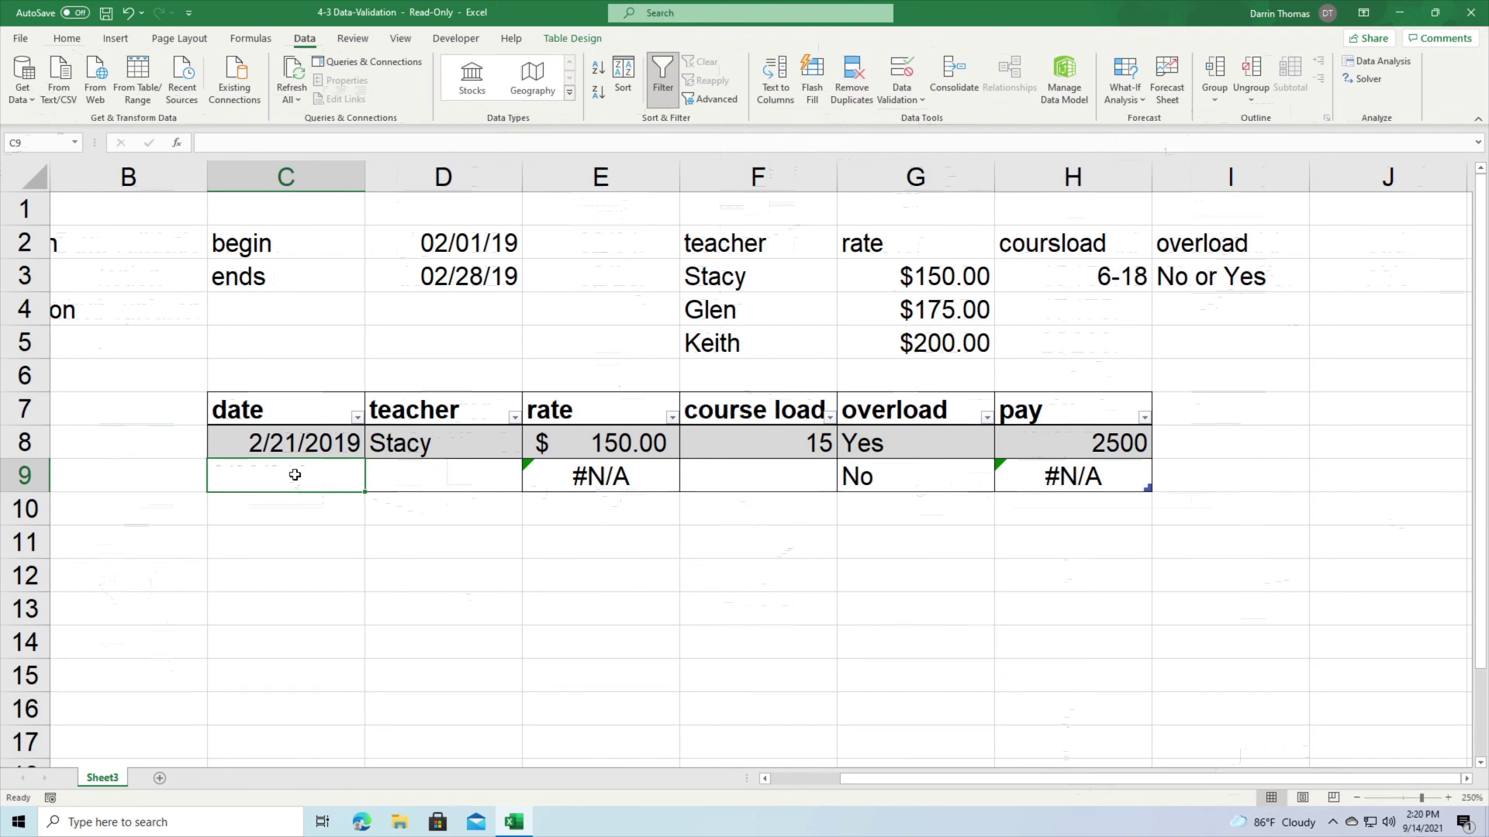
Fill in row 9 with the date 2/21/2019, the second listed teacher and a course load of 10.
type("2/")
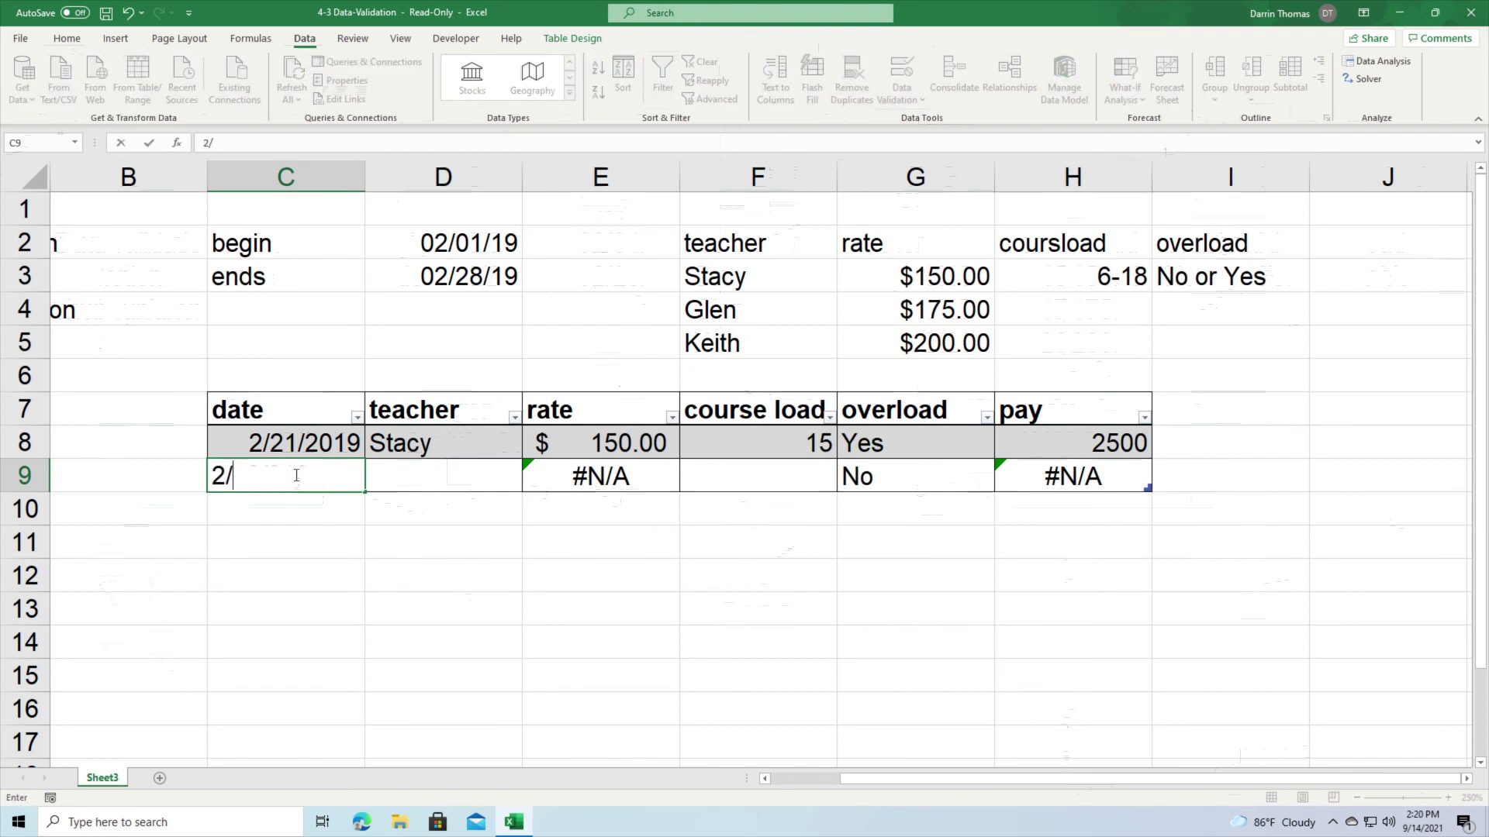
type("21/2019")
key("Tab")
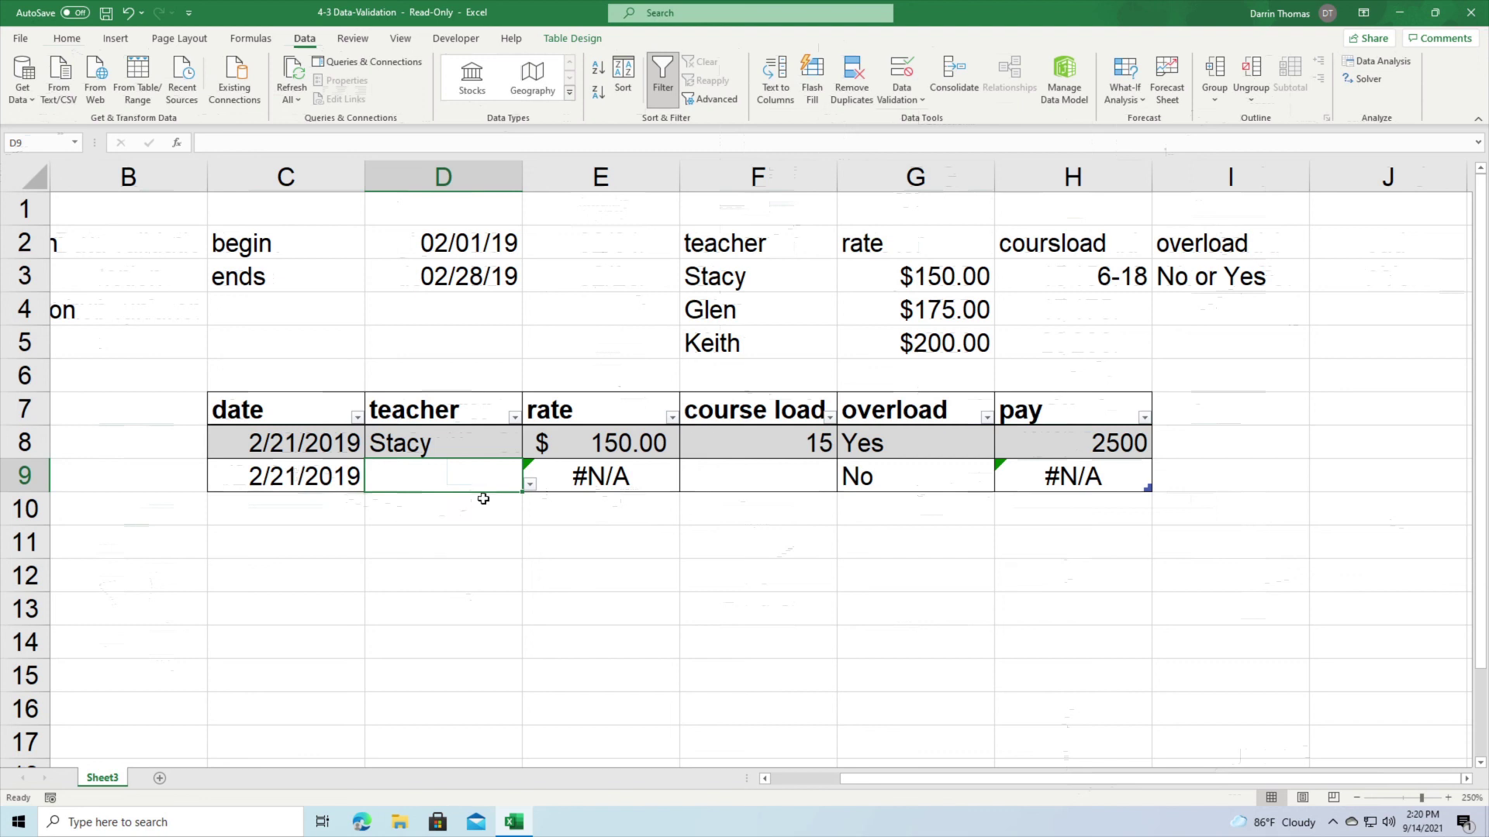
left_click(531, 487)
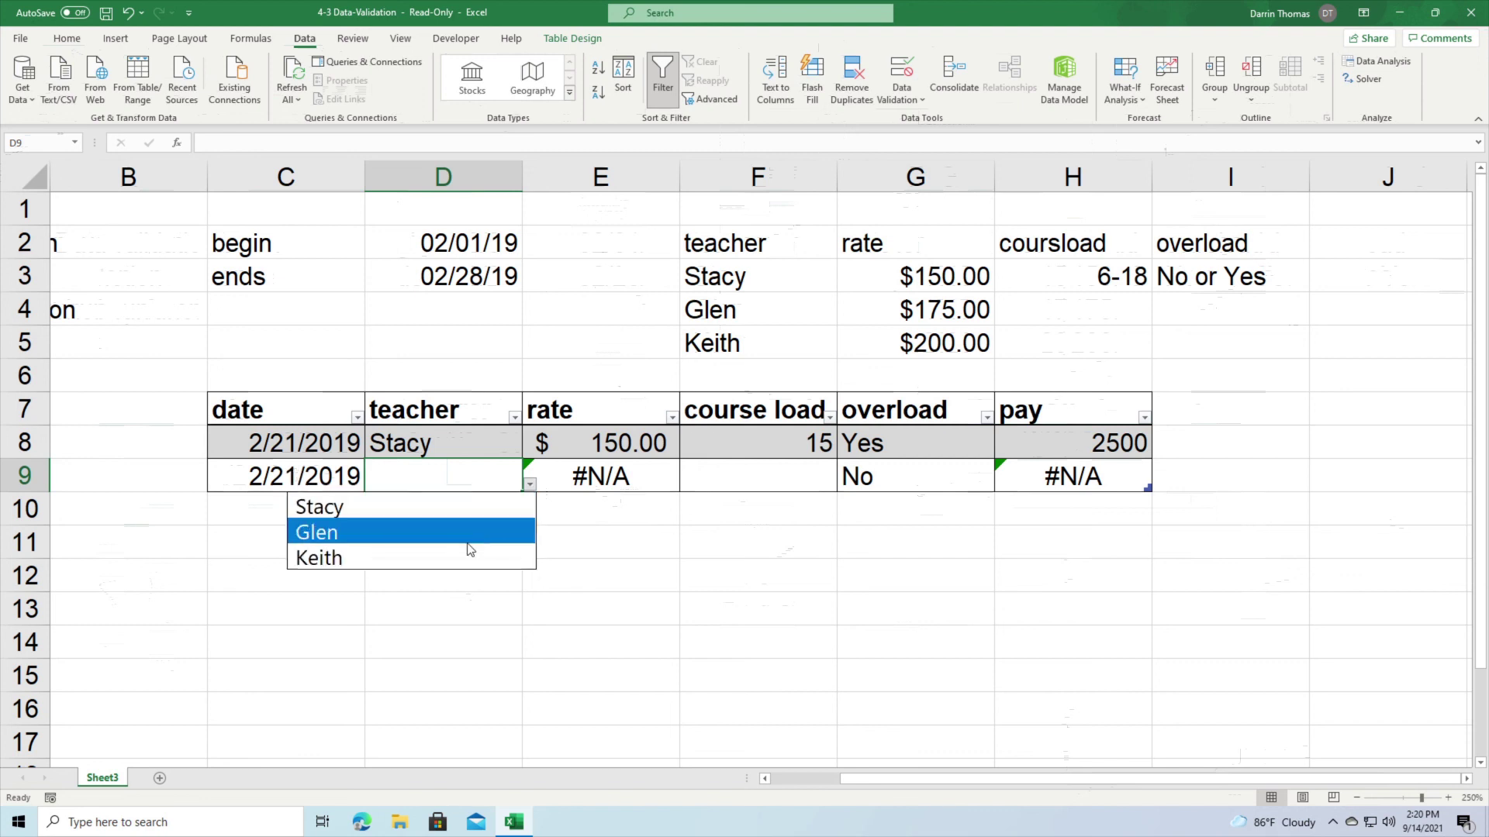
left_click(470, 546)
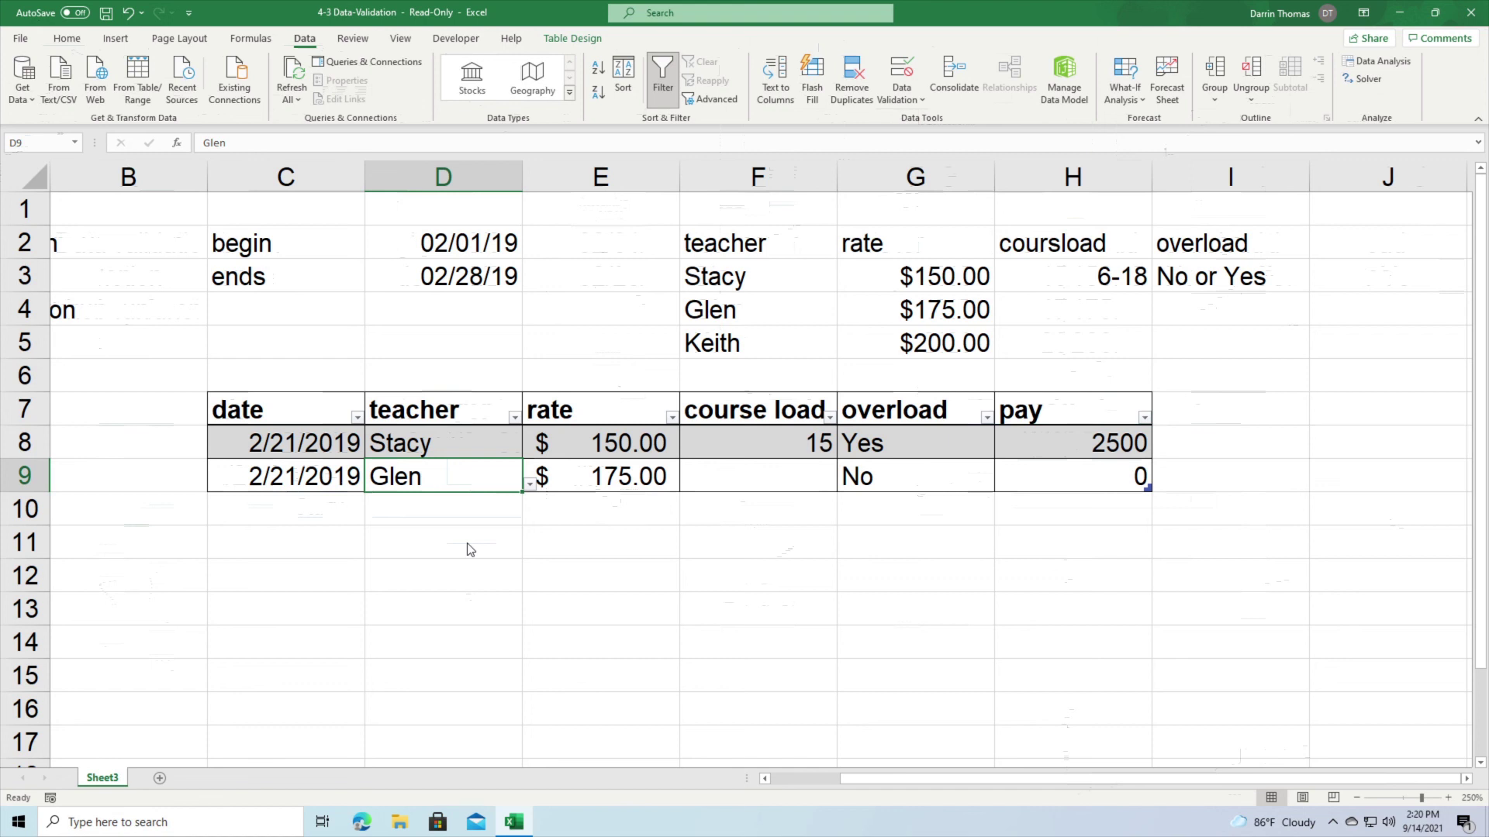
key("Tab")
key("Tab")
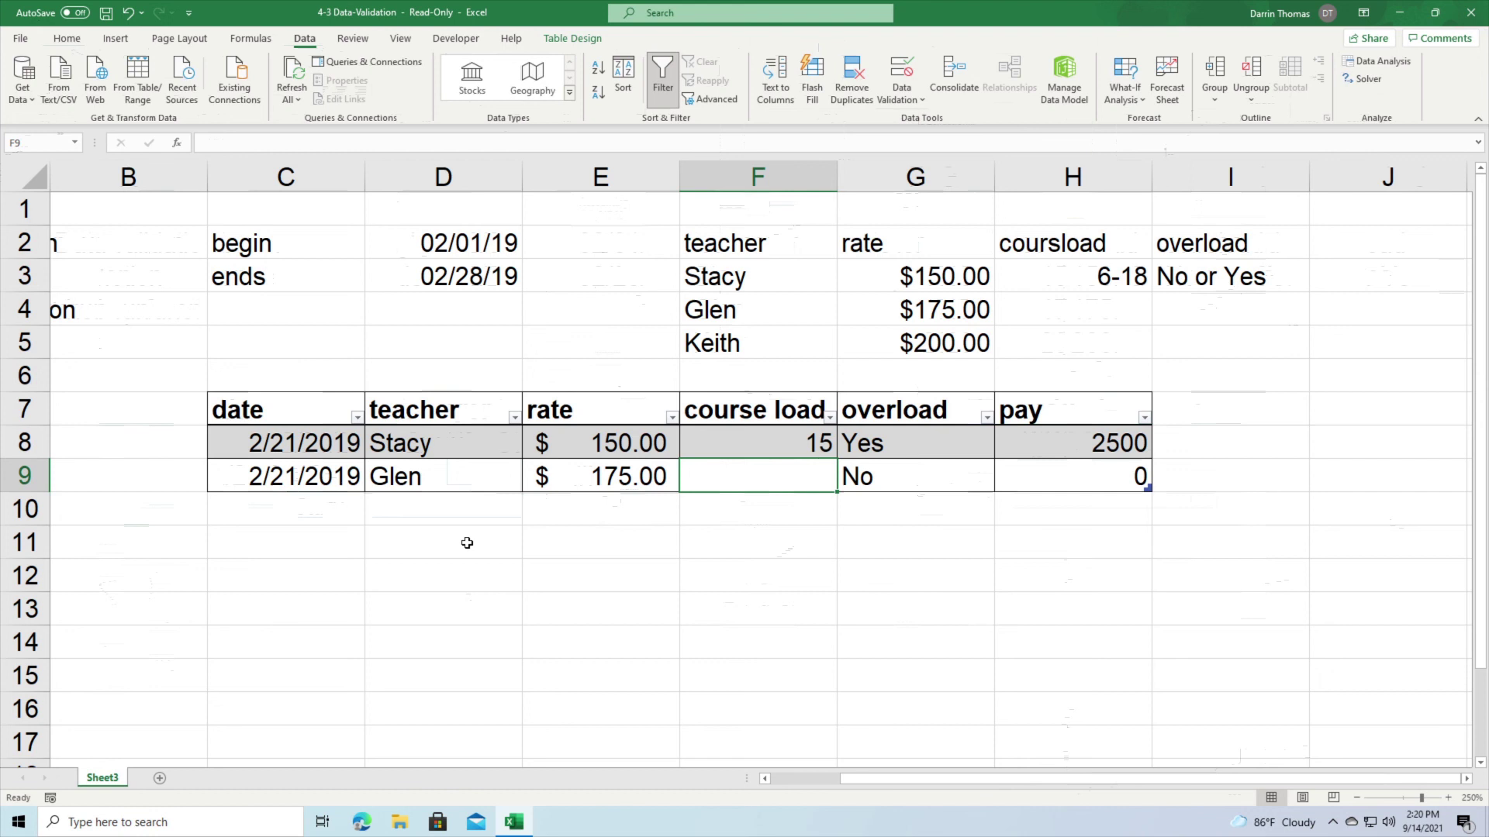
type("10")
key("Tab")
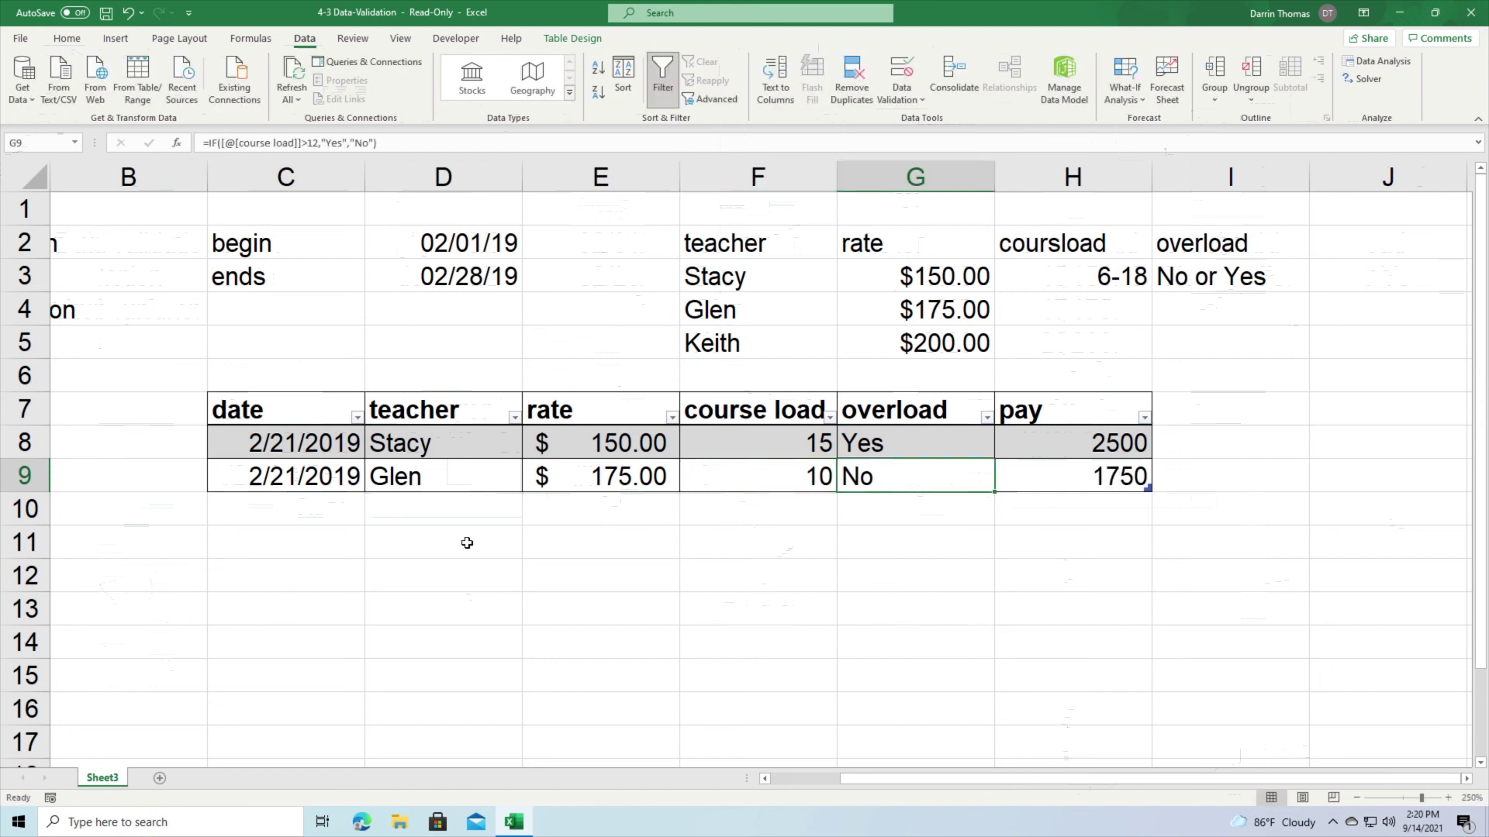